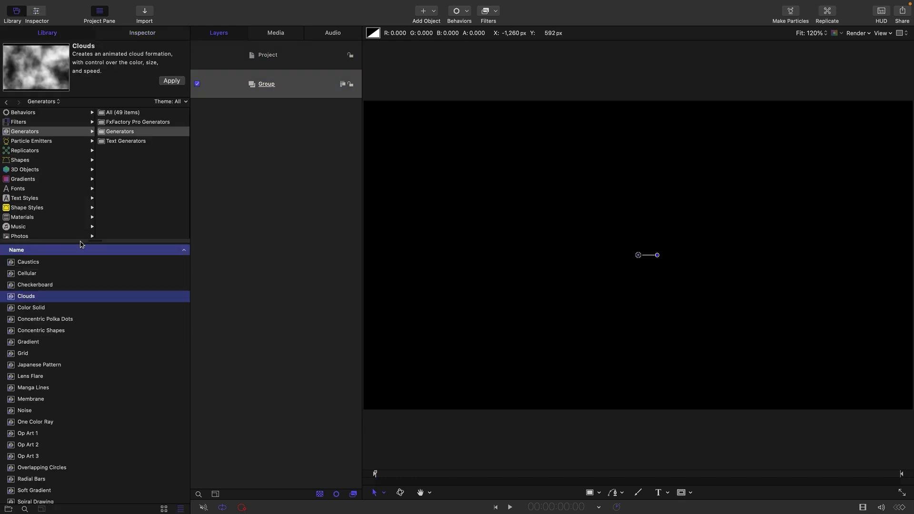
Add a Clouds generator to the group and set its width and height to 4096
left_click(176, 81)
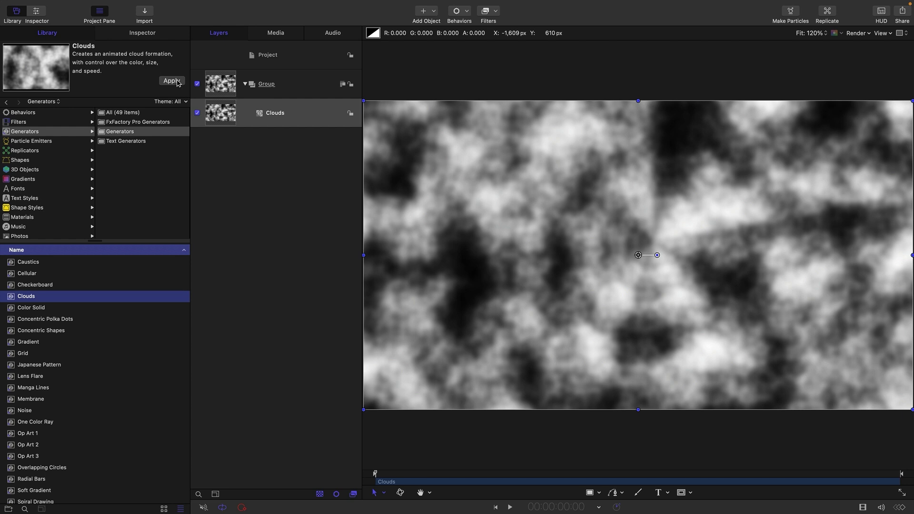
left_click(142, 33)
left_click(133, 132)
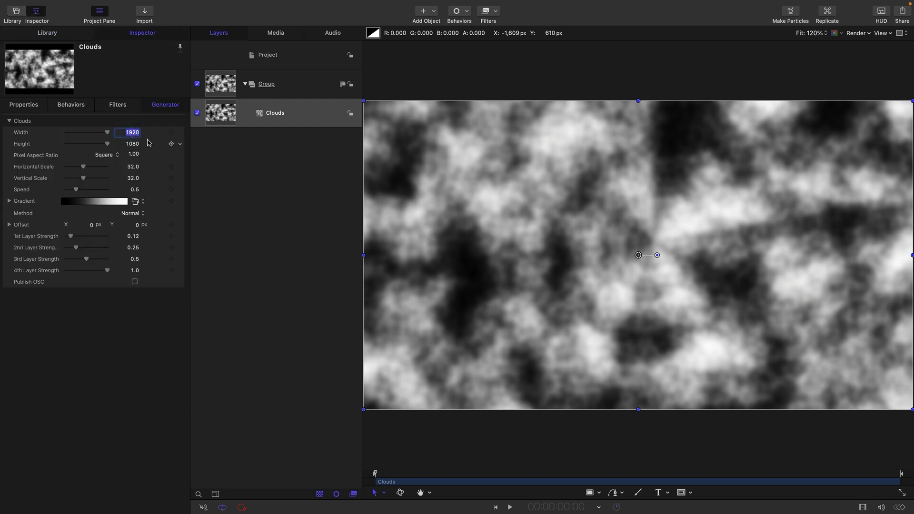
type("4096")
key("Tab")
type("4096")
key("Return")
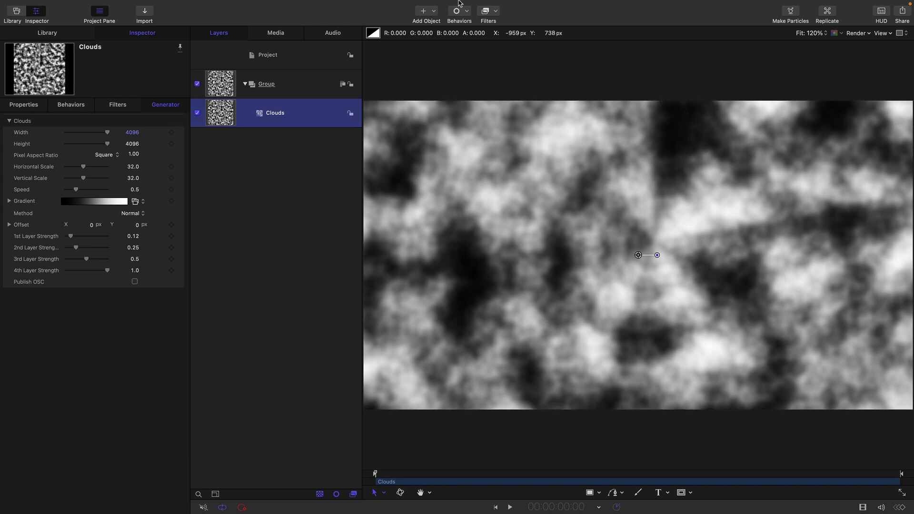
Apply a Pixellate filter to the Clouds with a scale of 300 and preview the animation
mouse_move(458, 2)
left_click(495, 31)
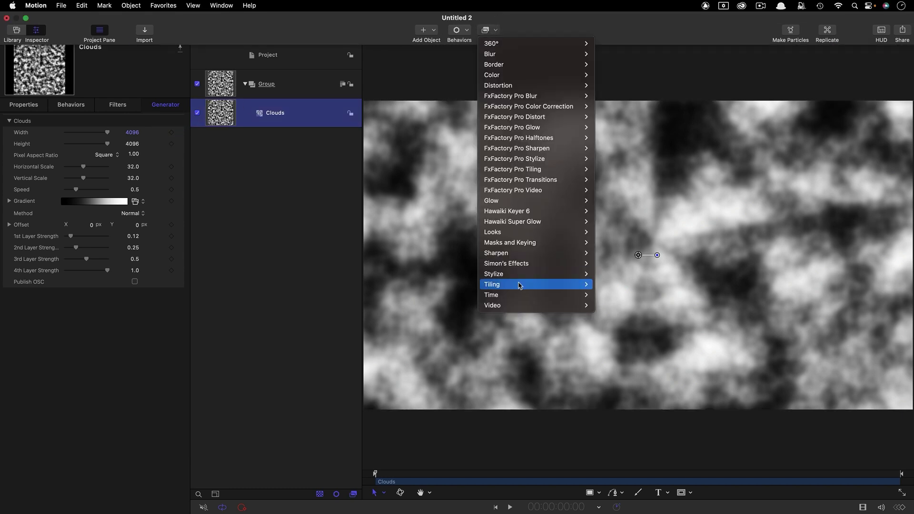
mouse_move(524, 279)
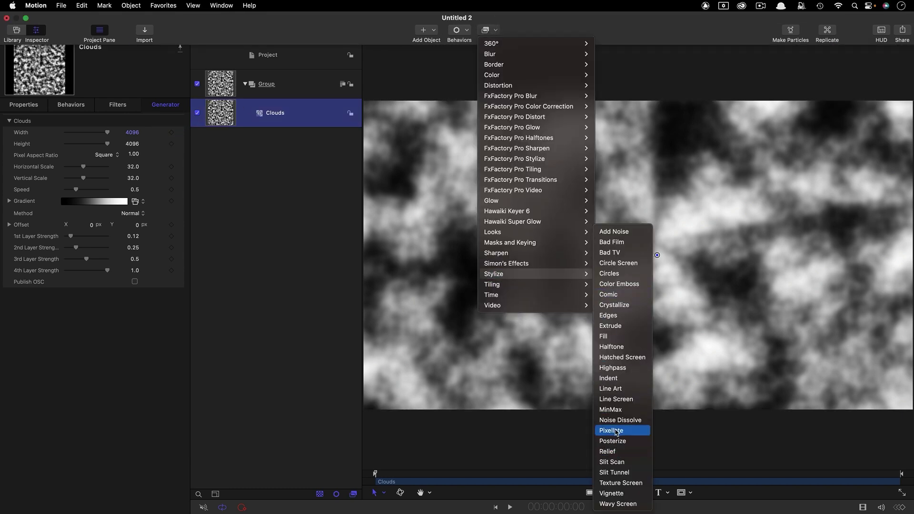
left_click(611, 430)
left_click(134, 144)
type("300")
key("Return")
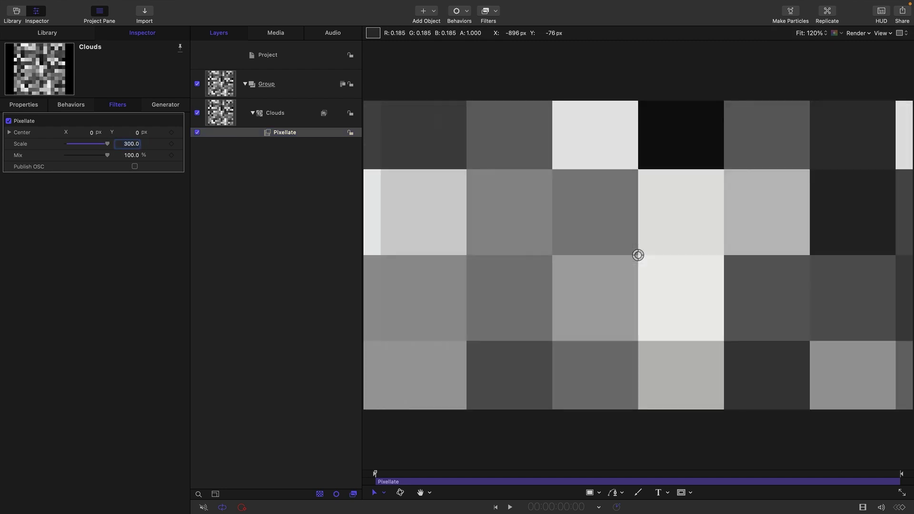
left_click(509, 507)
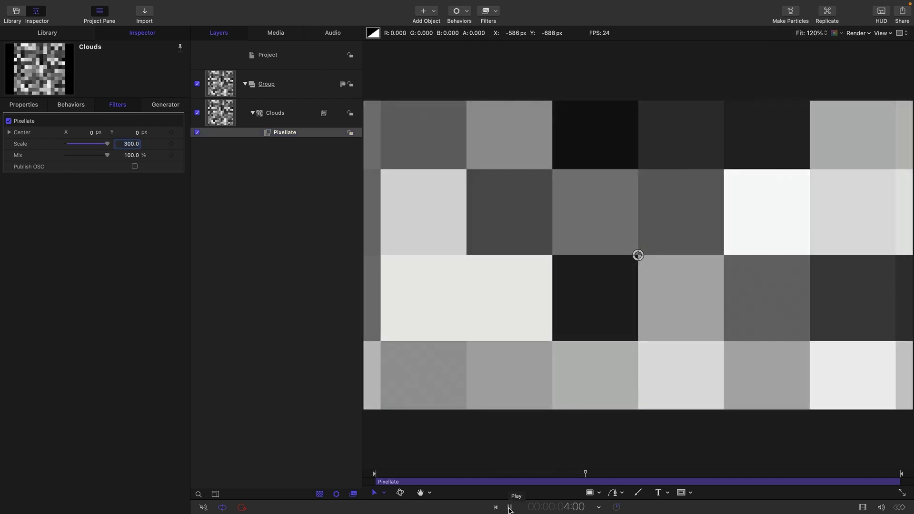
left_click(509, 507)
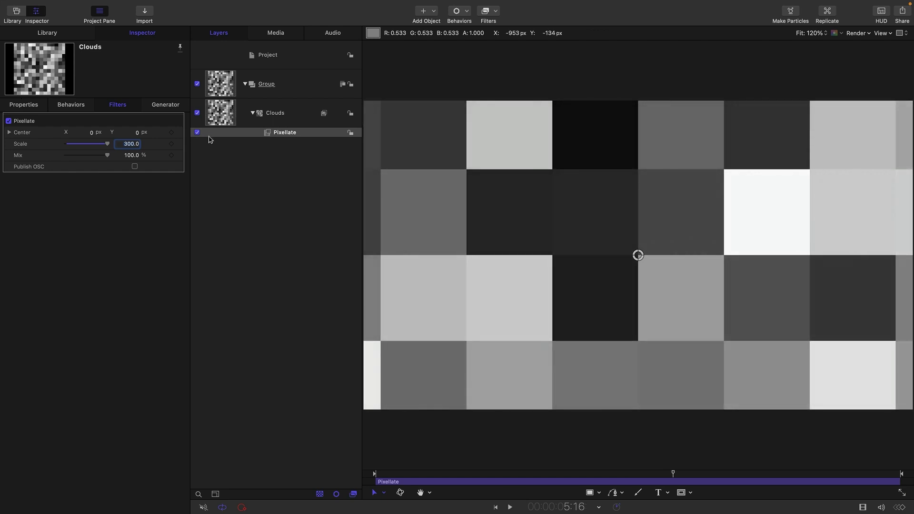
Apply a Bulge distortion filter to the Clouds with an amount of 1920 and a scale of 2
left_click(495, 11)
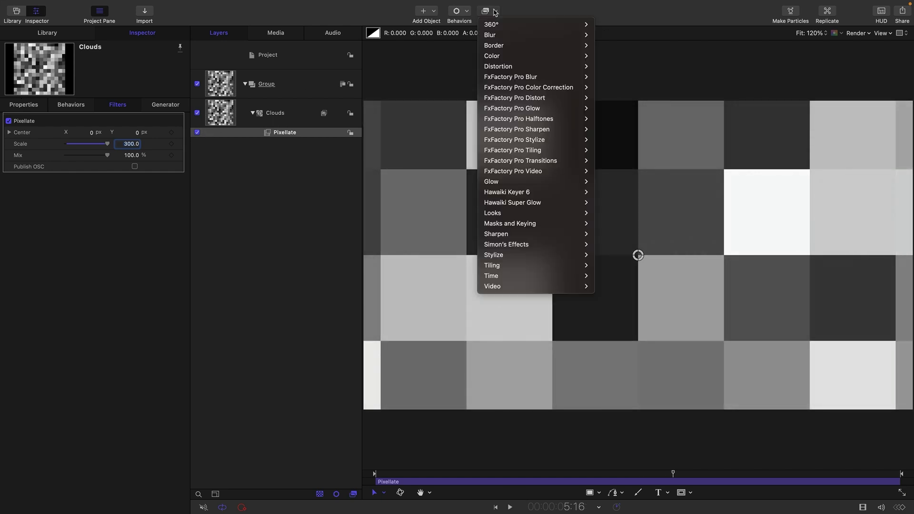
mouse_move(533, 66)
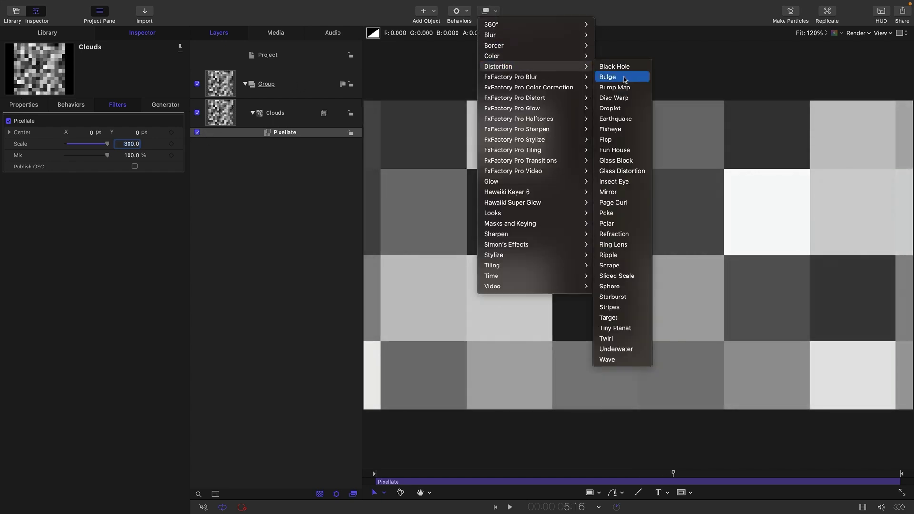
left_click(625, 79)
left_click(132, 144)
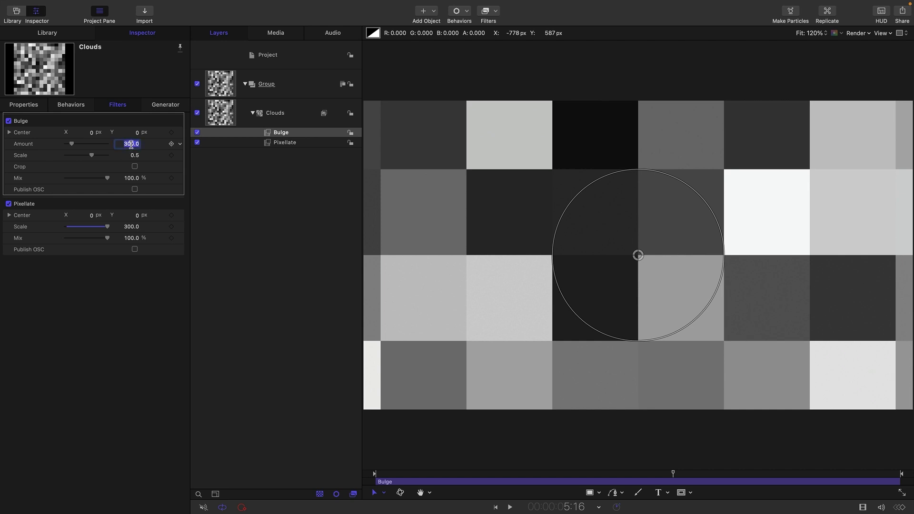
type("1920")
key("Tab")
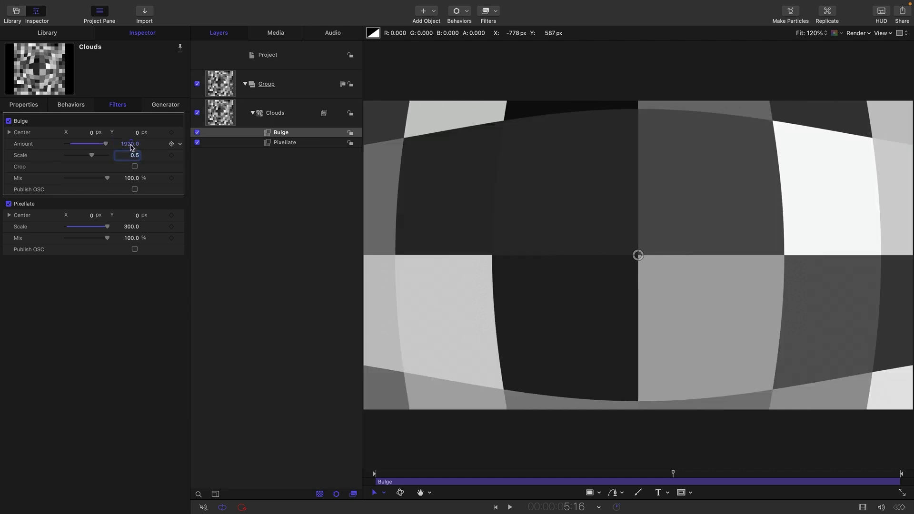
type("2")
key("Return")
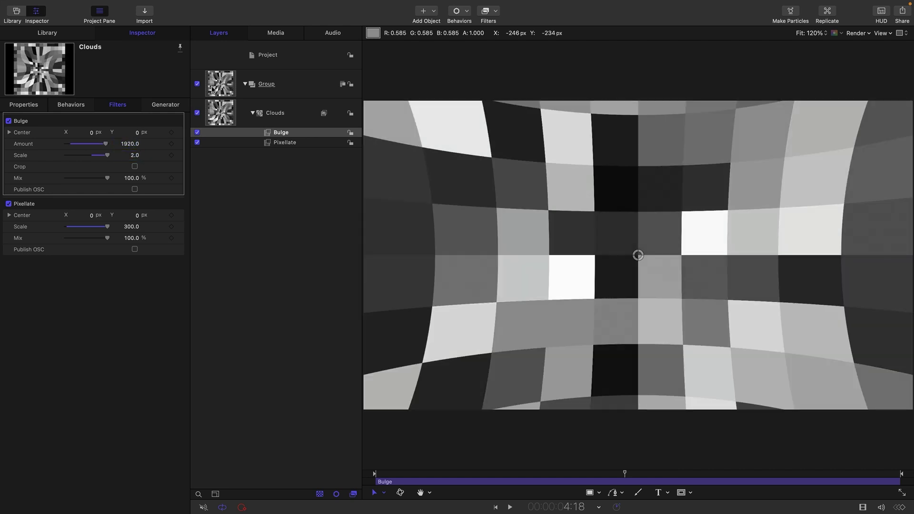
Add a Grid generator in a new group above the Clouds group and set its BG Opacity to 0
left_click(212, 86)
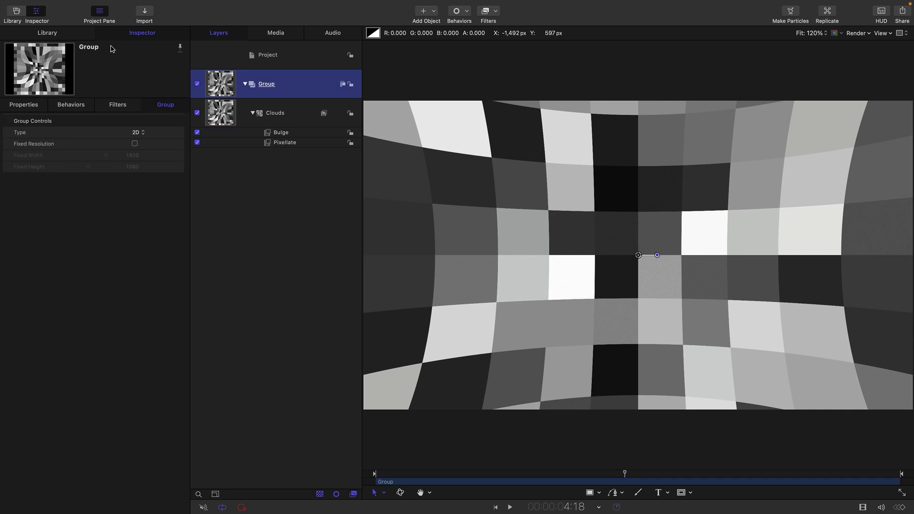
left_click(63, 34)
left_click_drag(26, 296, 244, 63)
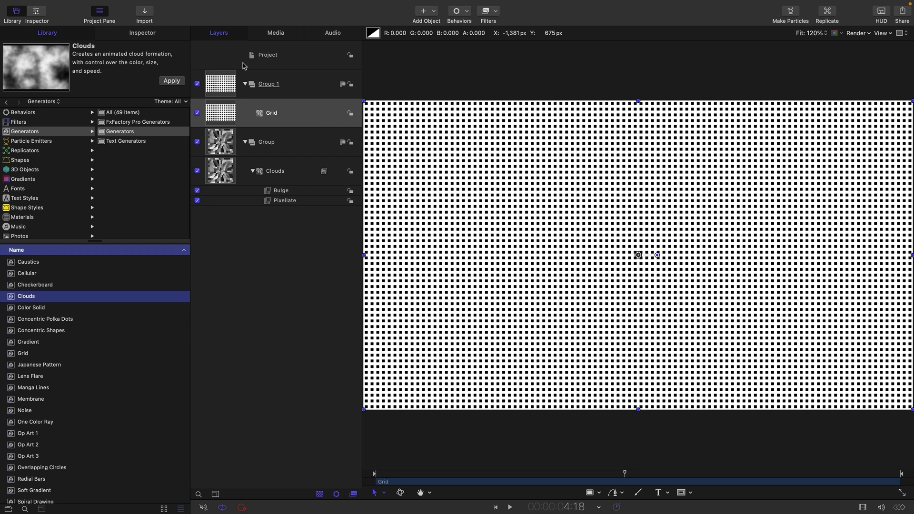
left_click(155, 35)
left_click_drag(107, 200, 2, 204)
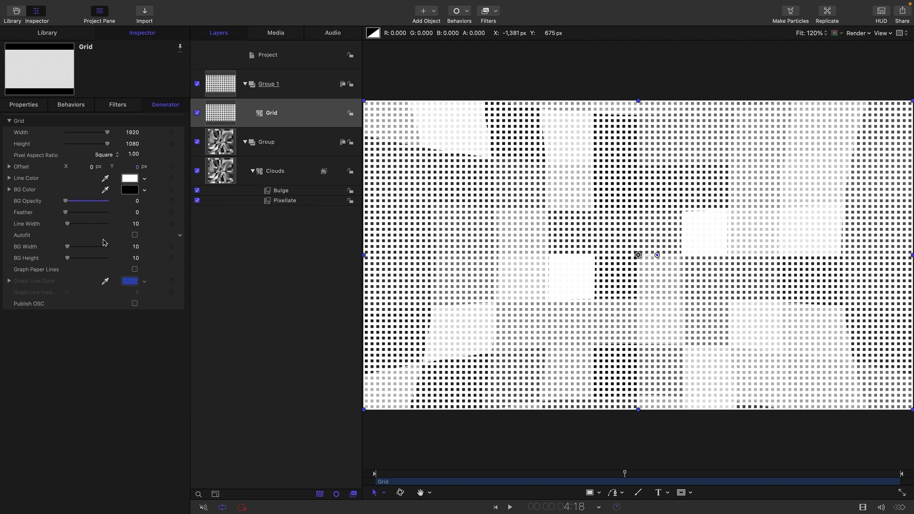
Set the Grid's Line Width to 15 and its BG Width and BG Height to 300
left_click(136, 225)
type("15")
key("Return")
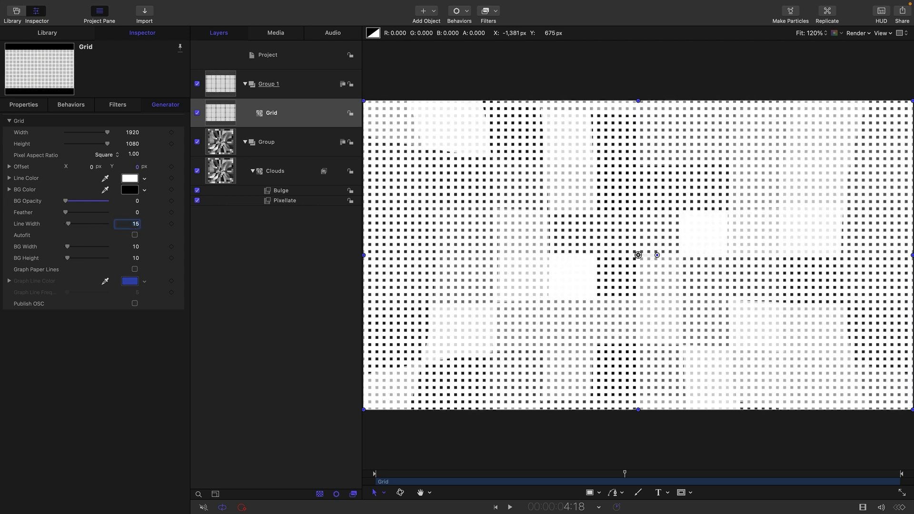
left_click(136, 247)
type("300")
key("Tab")
type("3")
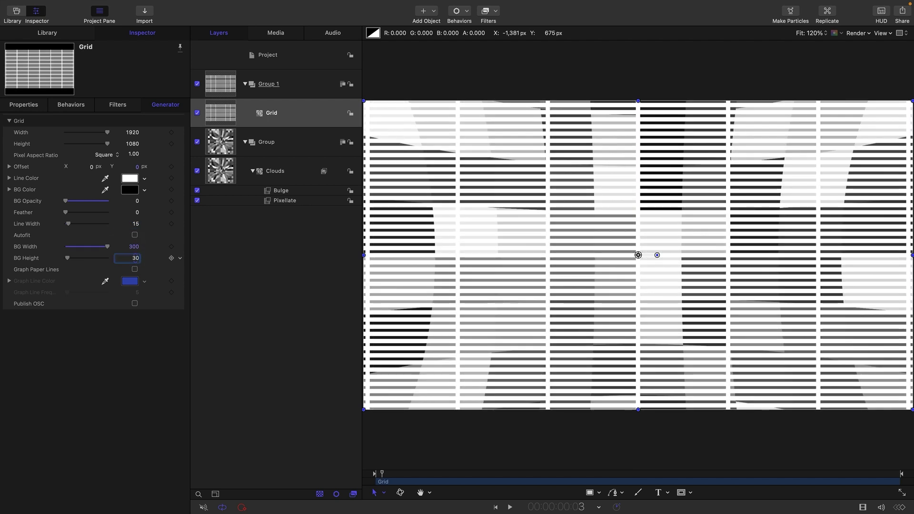
type("00")
key("Return")
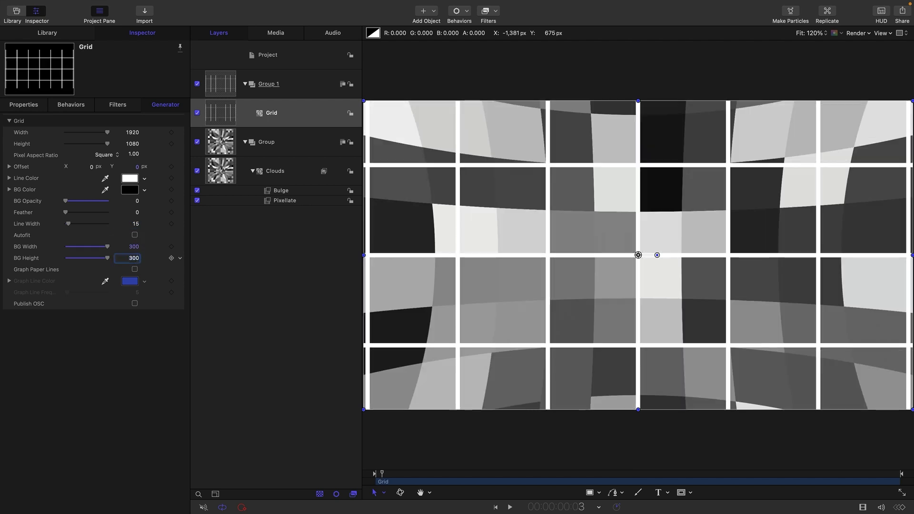
Copy the Bulge filter from the Clouds onto the Grid and set the Grid's width and height to 4096
left_click(271, 191)
left_click_drag(270, 194, 217, 114)
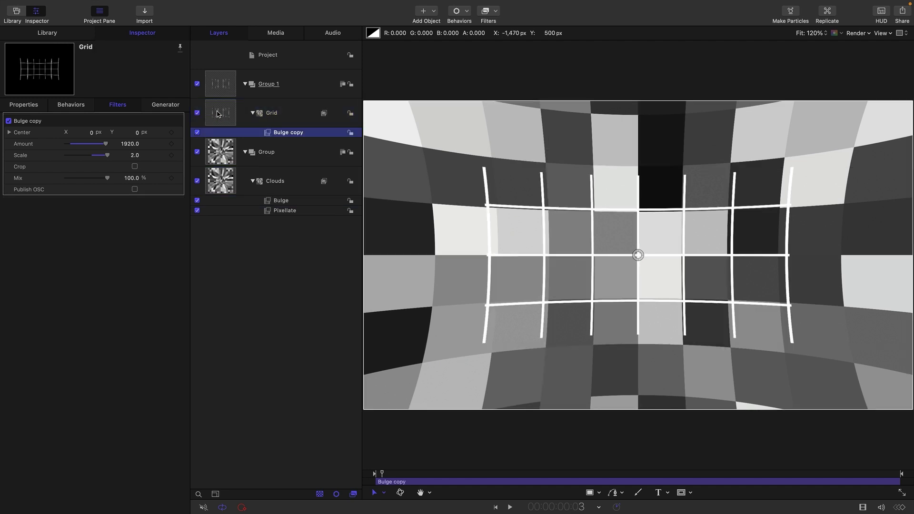
left_click(227, 113)
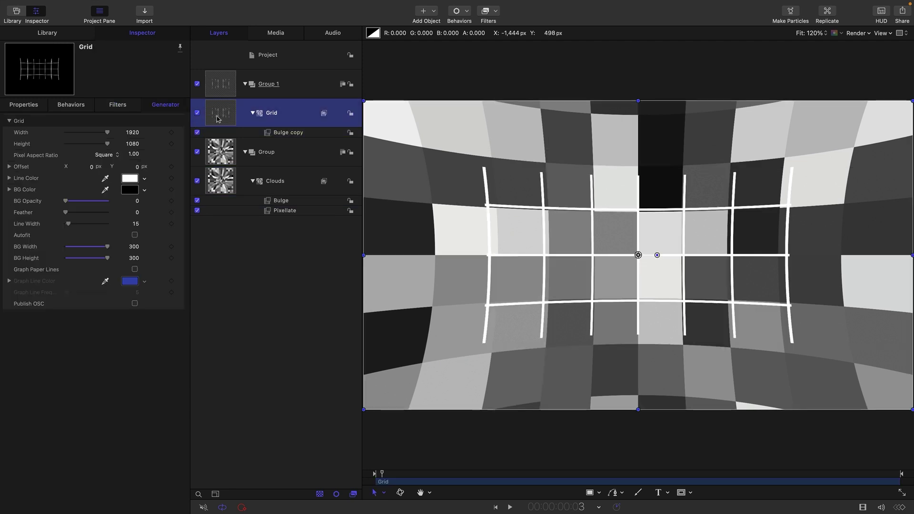
left_click(131, 134)
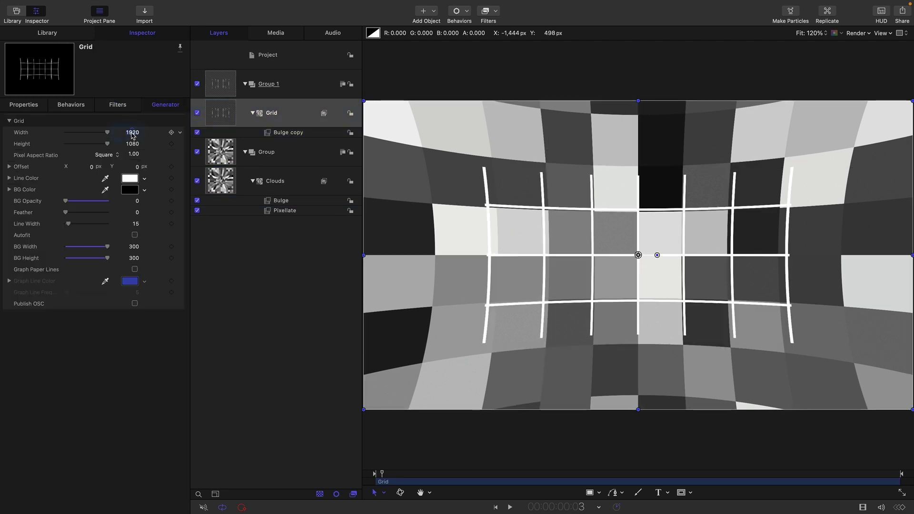
type("4096")
key("Tab")
type("40")
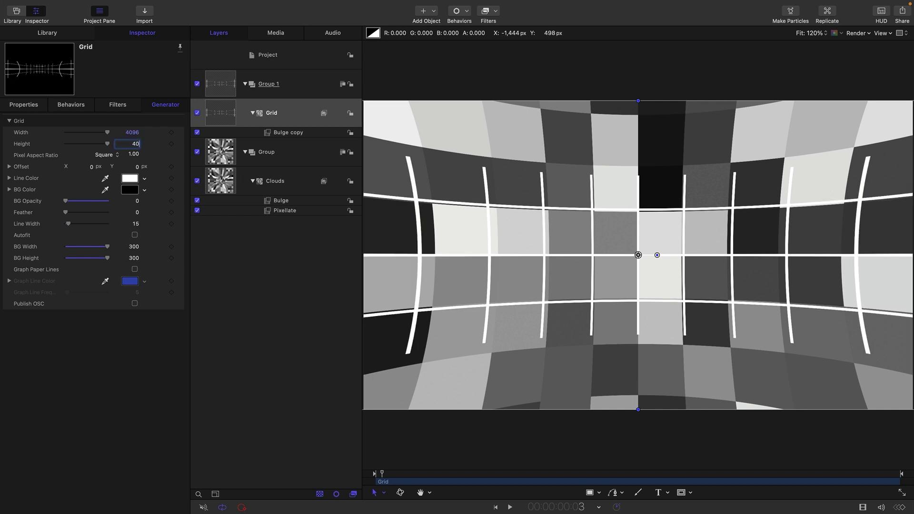
type("96")
key("Return")
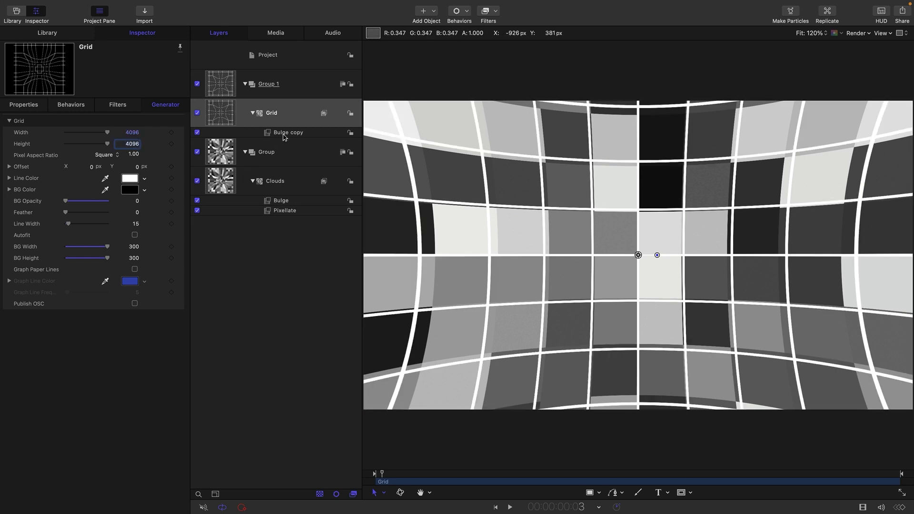
Reduce the Grid's BG Width to 286 and lower its BG Height to align the lines with the pixellated squares
left_click(277, 211)
left_click(136, 228)
left_click(275, 132)
left_click(272, 115)
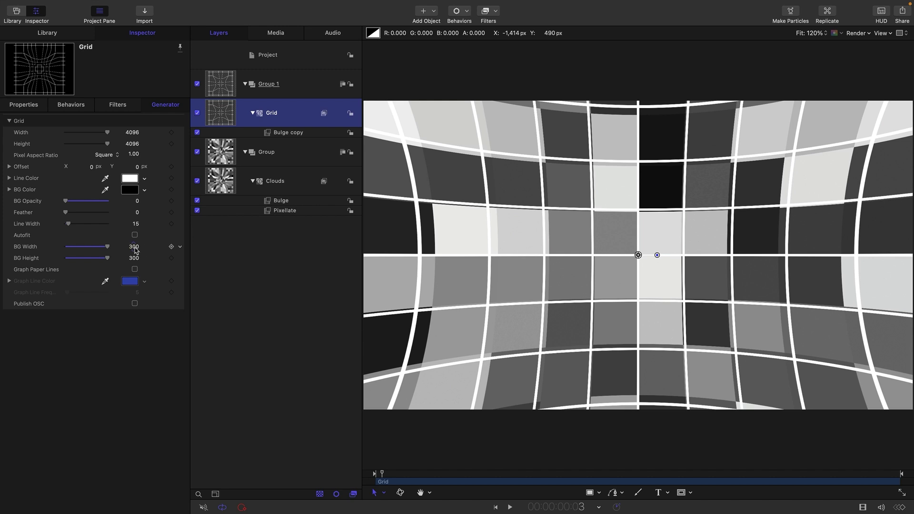
left_click_drag(135, 251, 133, 247)
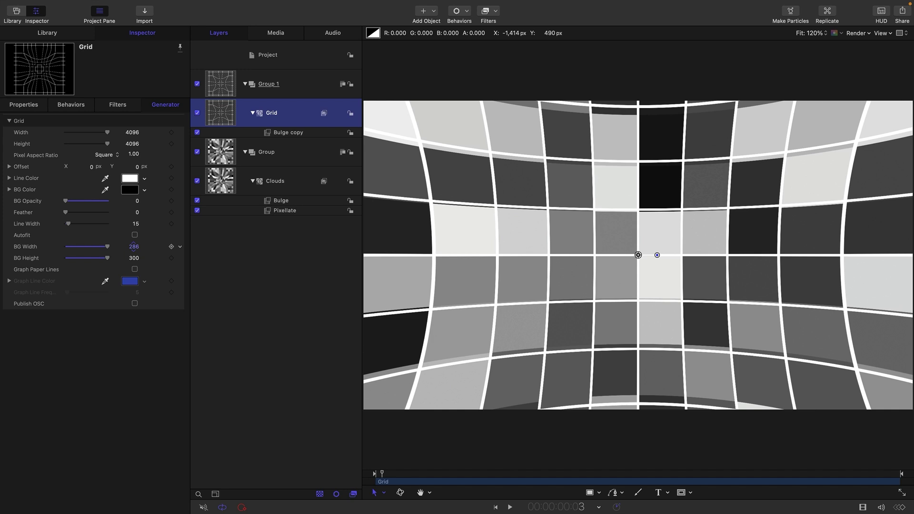
left_click_drag(135, 259, 129, 259)
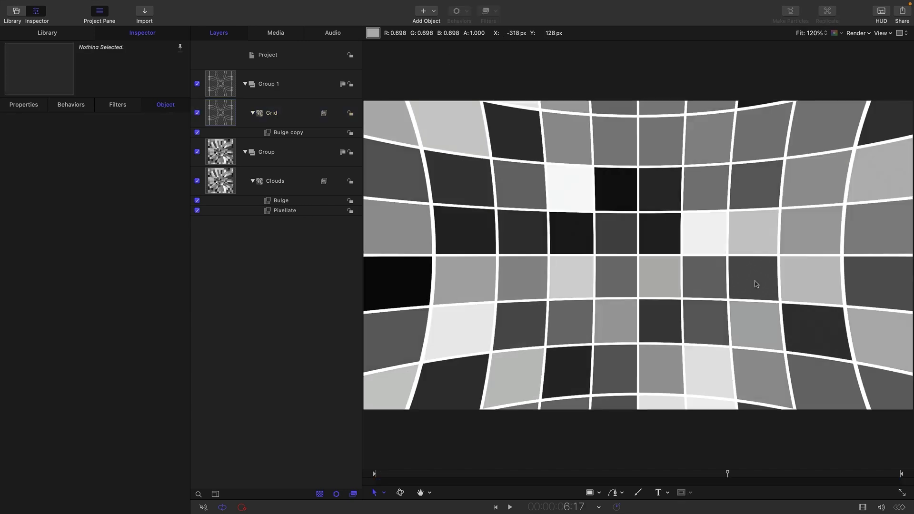
Add a Gradient generator in a new group between the Grid and Clouds groups, with width and height set to 4096
left_click(57, 37)
left_click_drag(10, 345, 228, 143)
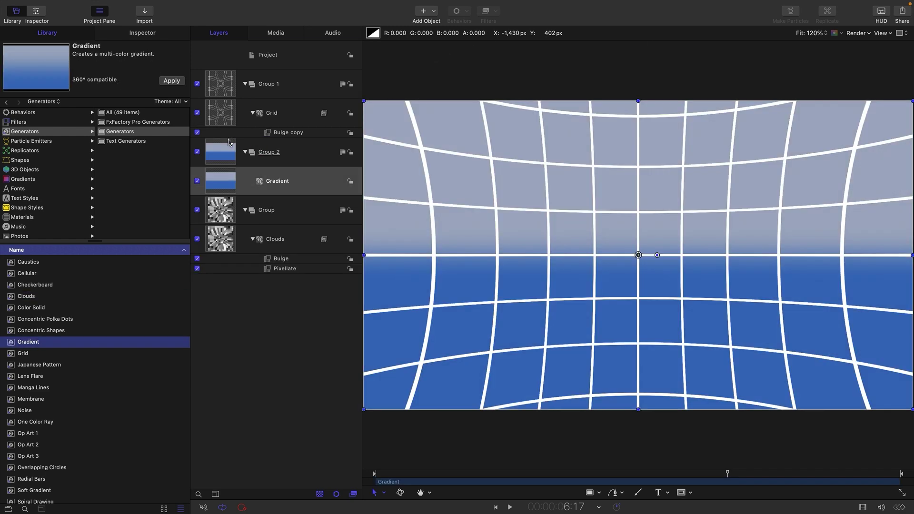
left_click(141, 35)
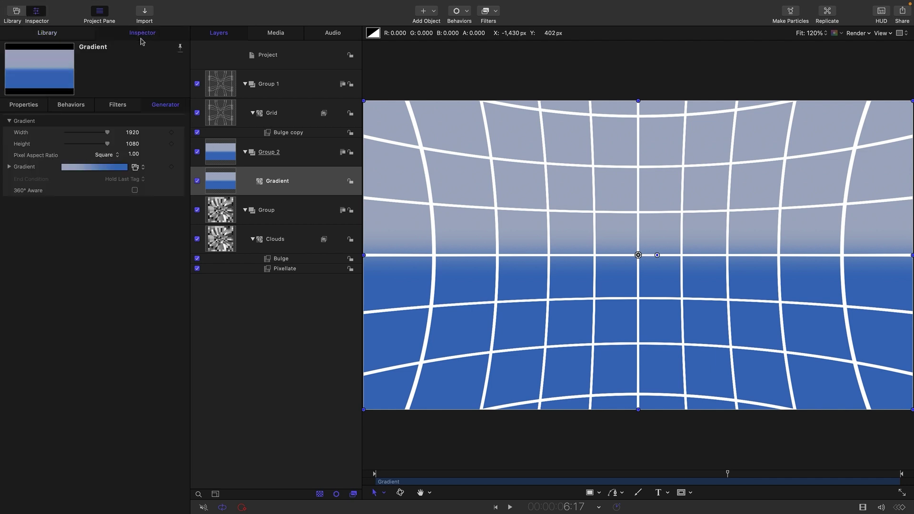
left_click(131, 133)
type("4096")
key("Return")
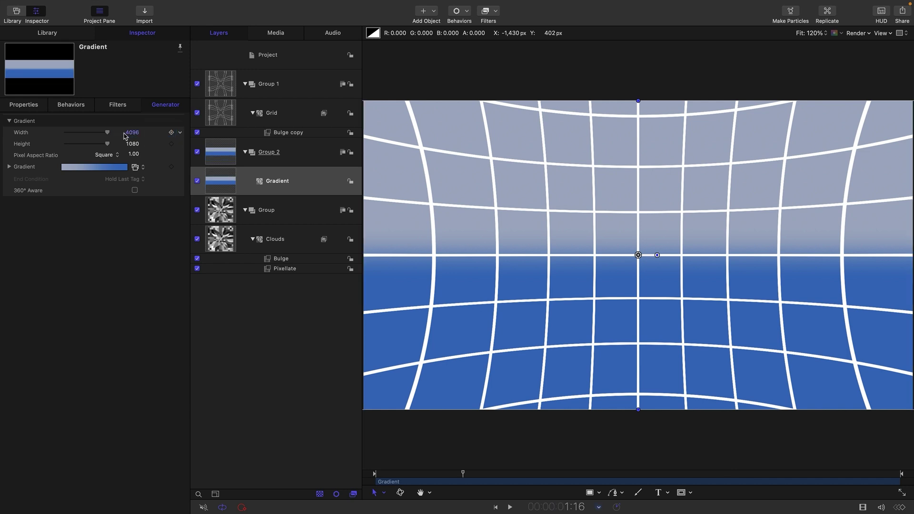
key("Tab")
type("4096")
key("Return")
Make the gradient radial, running from green through blue to pink (red 1.0, green 0.43, blue 0.5), with the pink tag at 89.67%
left_click(10, 167)
left_click(131, 301)
left_click(134, 312)
mouse_move(133, 311)
left_mouse_down()
mouse_move(161, 312)
mouse_move(132, 326)
mouse_move(129, 312)
left_mouse_up()
left_click(166, 208)
left_click_drag(74, 232, 102, 231)
left_click_drag(97, 254, 89, 254)
left_click(99, 208)
left_click_drag(99, 209, 96, 209)
mouse_move(102, 231)
left_mouse_down()
mouse_move(77, 232)
mouse_move(97, 254)
mouse_move(103, 243)
left_mouse_up()
left_click(8, 208)
left_click_drag(97, 208, 150, 208)
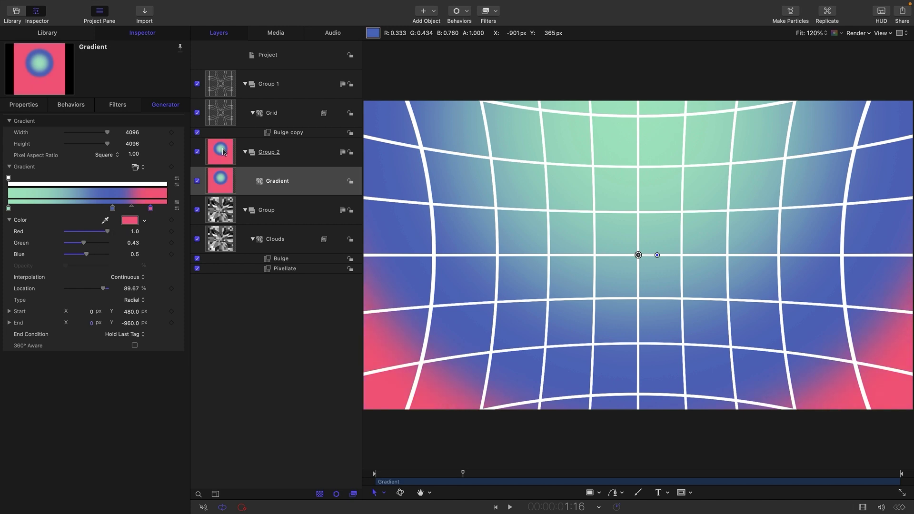
Add an image mask to the Gradient using the Clouds group as mask source and Luminance as source channel, and scrub through the result
right_click(221, 178)
left_click(266, 326)
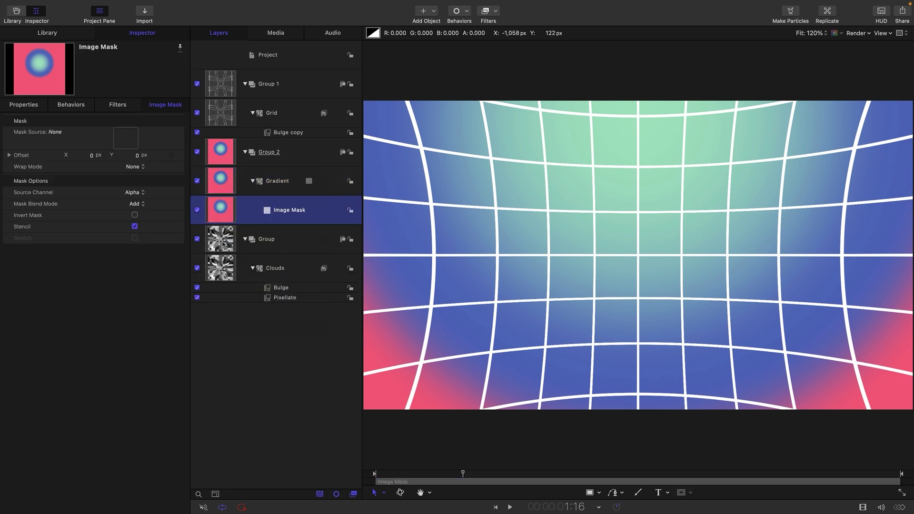
left_click_drag(224, 244, 124, 139)
left_click(134, 193)
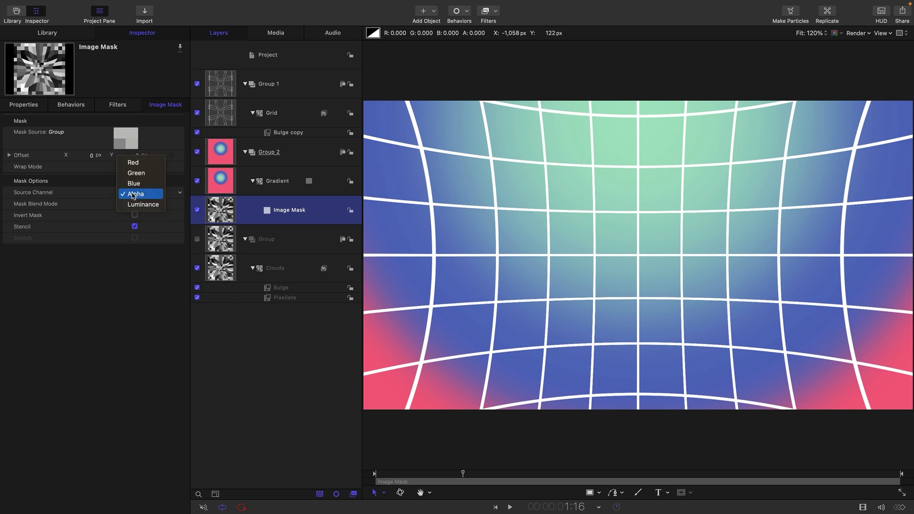
left_click(140, 205)
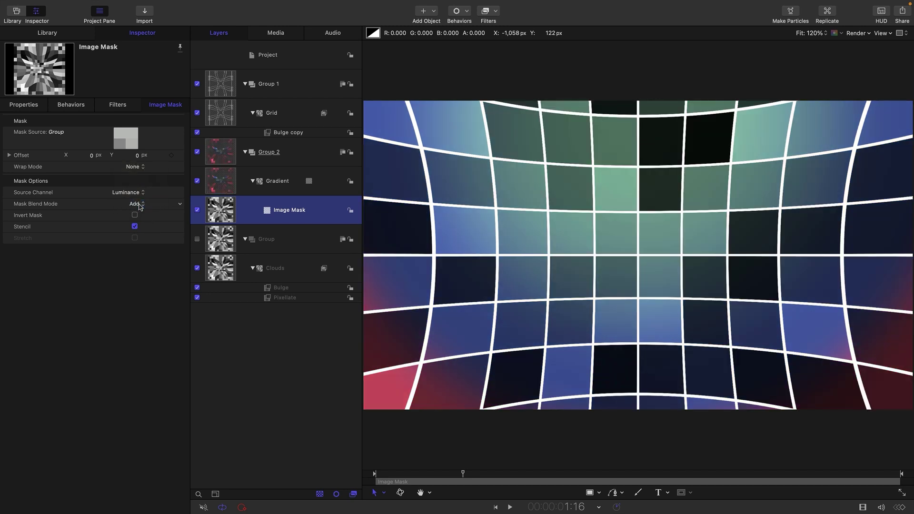
left_click(399, 456)
left_click_drag(463, 474, 439, 474)
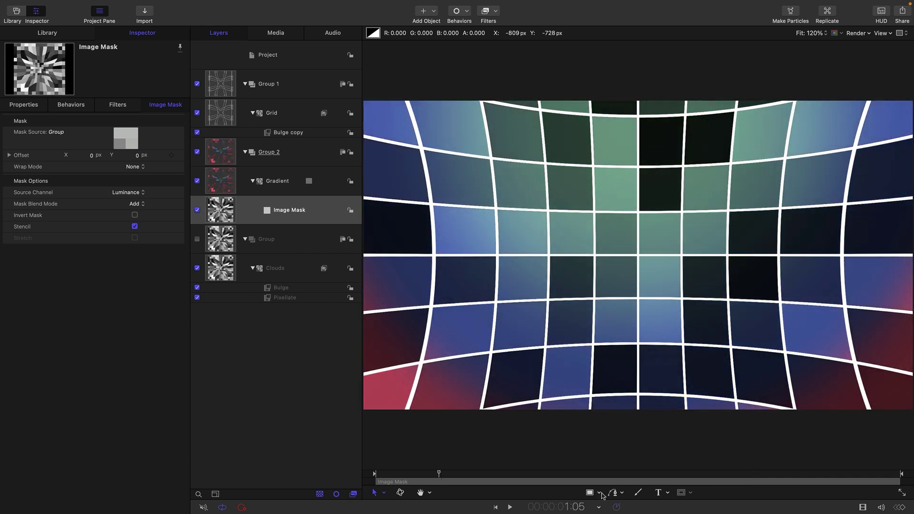
Add a Gaussian Blur filter and then an Indent filter to Group 2, the group holding the Gradient
left_click(510, 508)
left_click(224, 210)
left_click(222, 155)
left_click(497, 13)
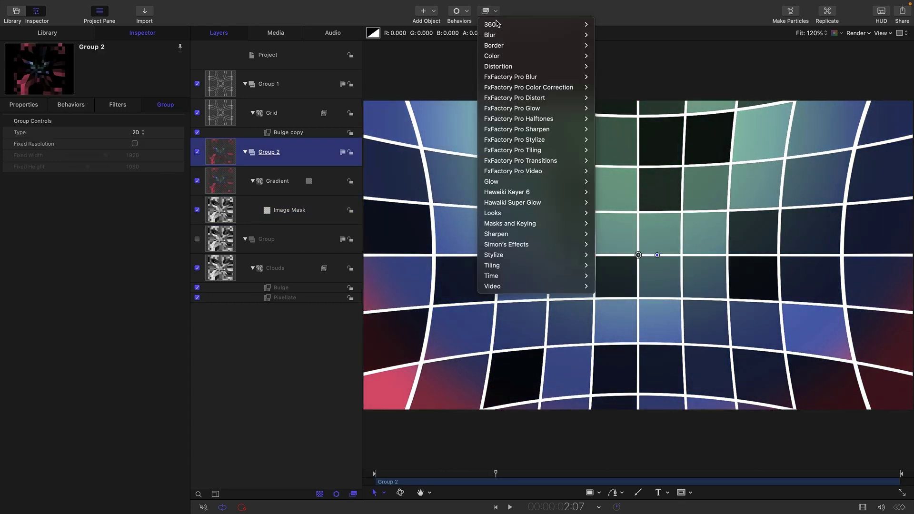
mouse_move(523, 35)
left_click(616, 87)
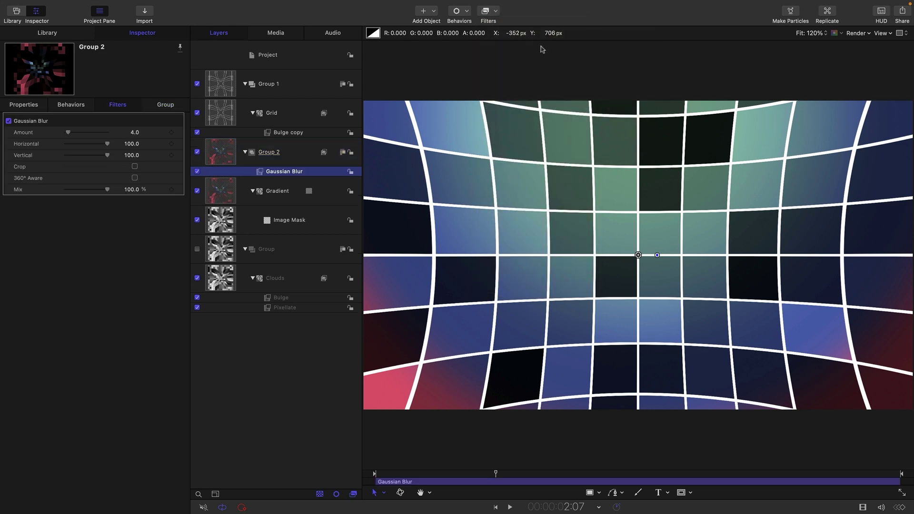
left_click(497, 12)
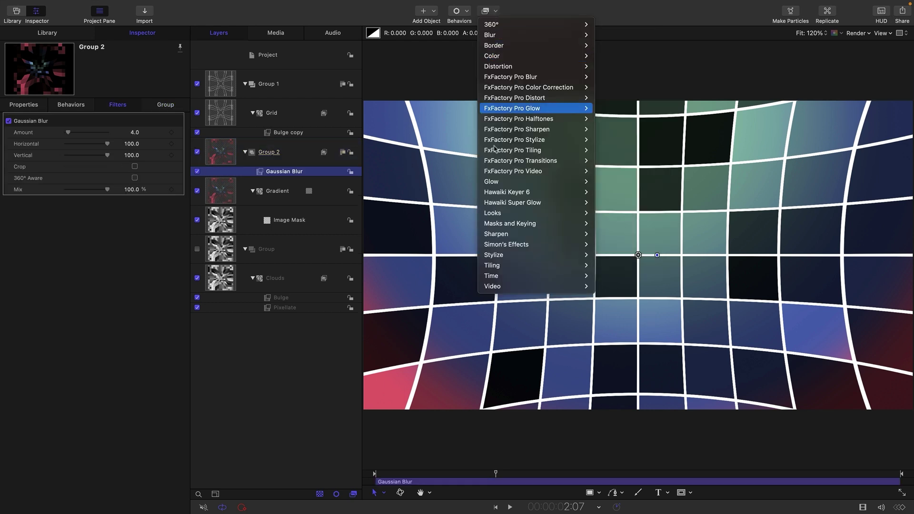
mouse_move(502, 256)
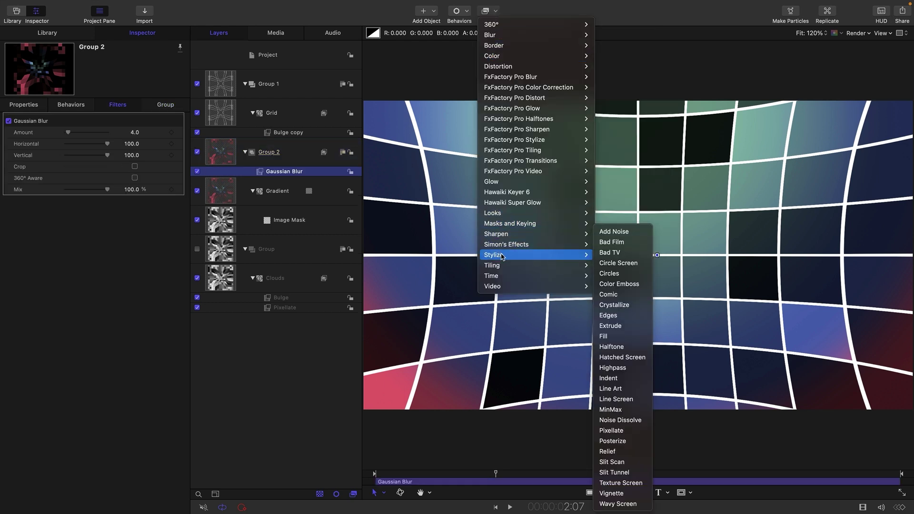
left_click(628, 383)
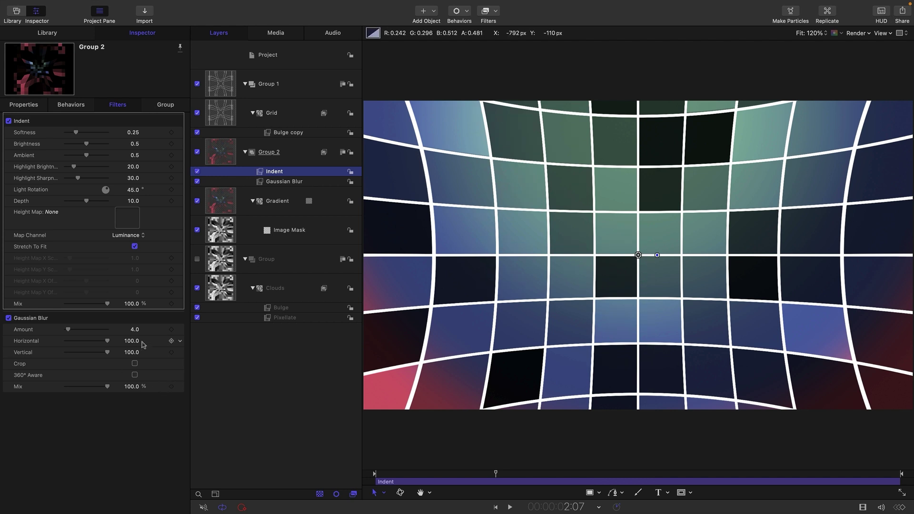
Set Group 2's Gaussian Blur amount to 64 and its Indent filter to softness 1.0, ambient 0.16 and highlight brightness 100
left_click(132, 329)
type("64")
key("Return")
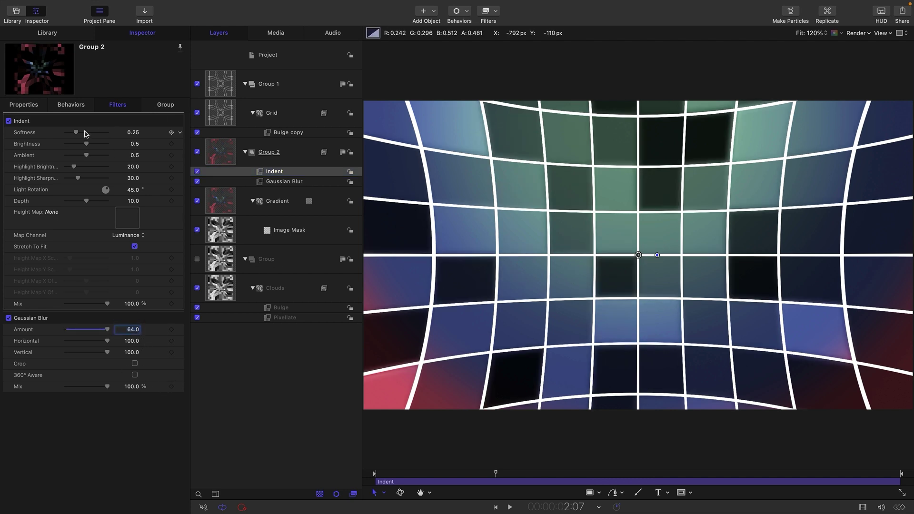
left_click_drag(76, 134, 107, 132)
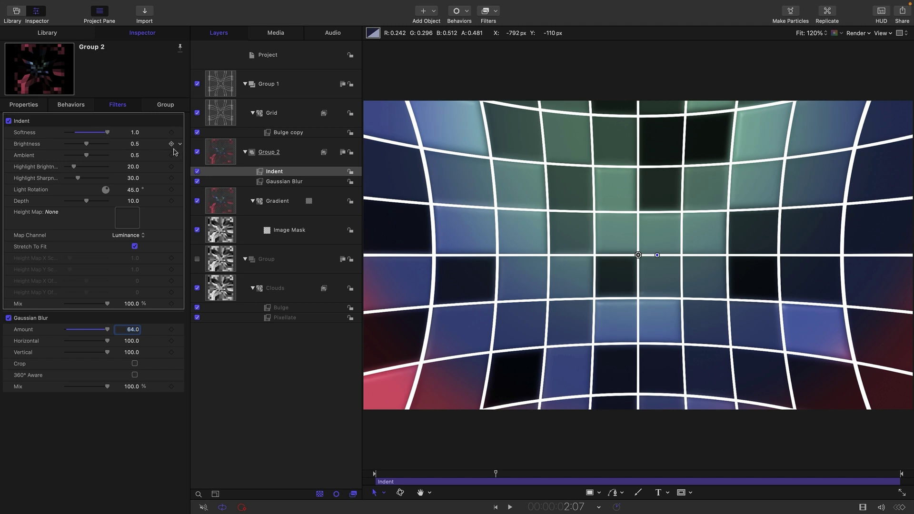
left_click_drag(86, 155, 114, 172)
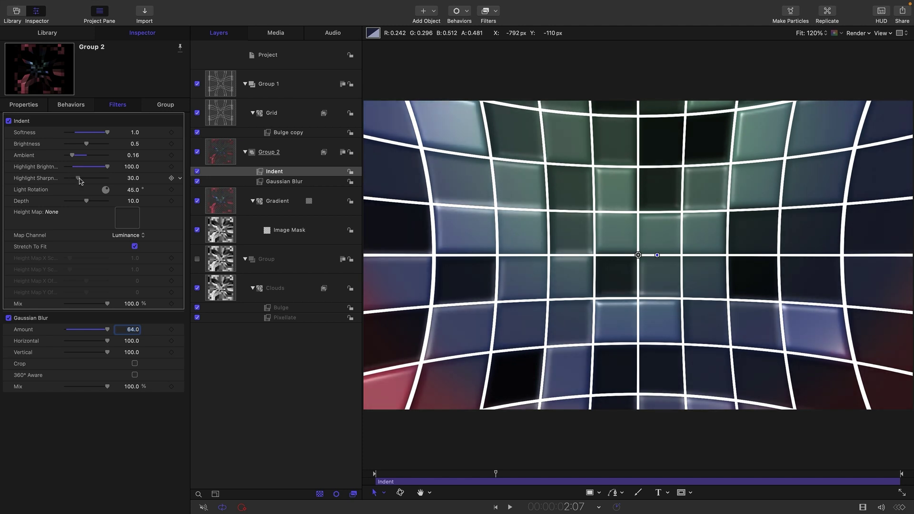
left_click(511, 507)
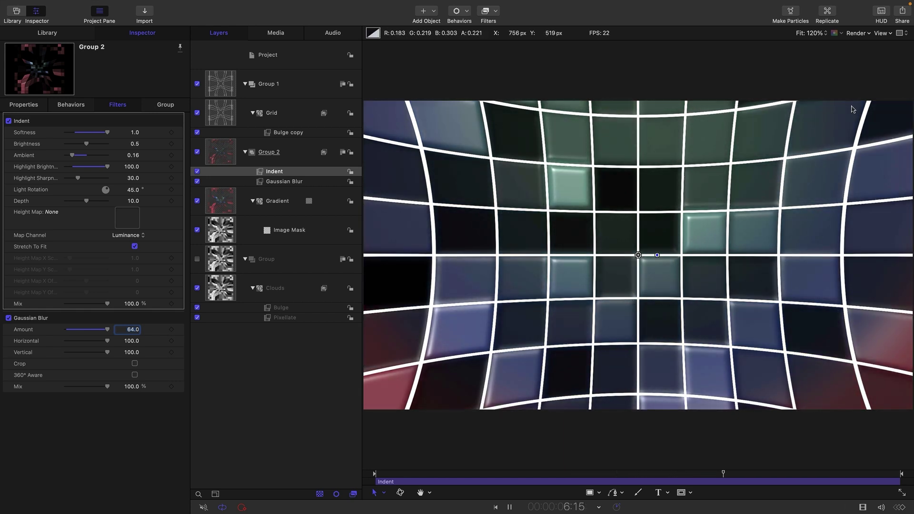
Add a Levels filter to Group 2 and bring the input black and white points inward to raise the contrast
left_click(522, 271)
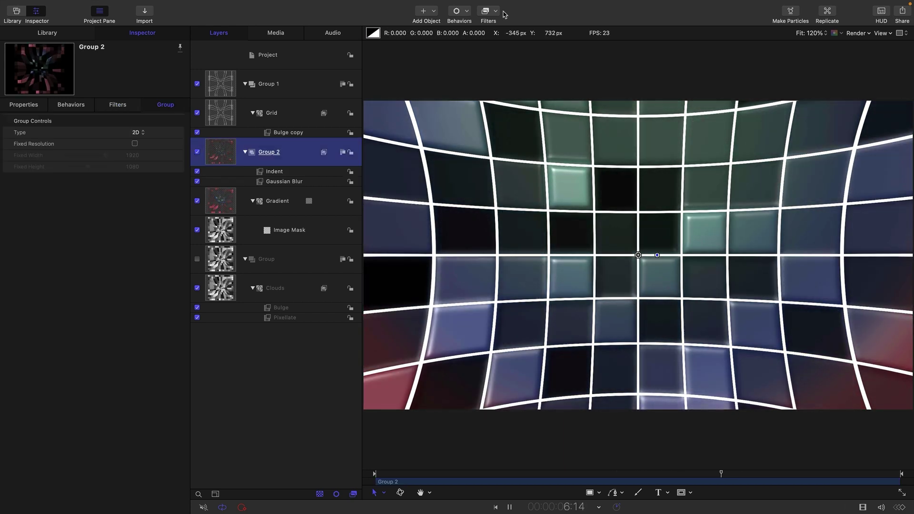
left_click(489, 12)
mouse_move(504, 57)
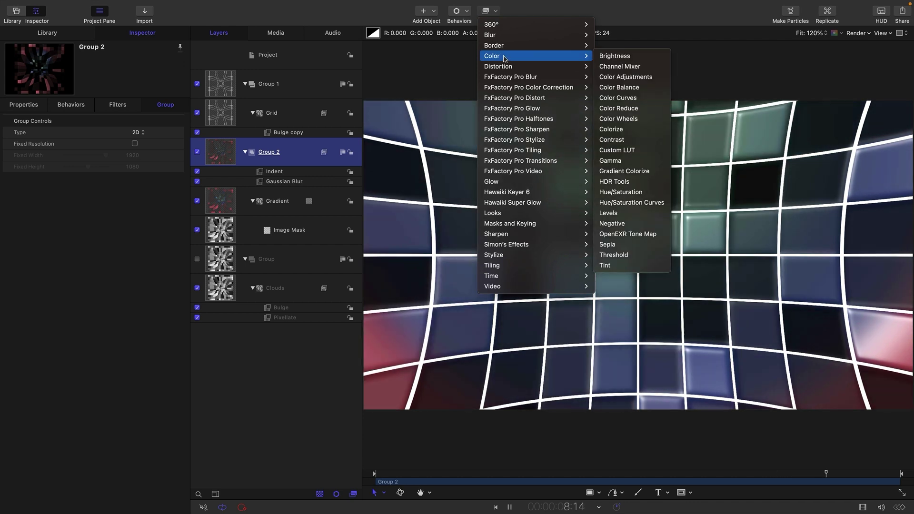
left_click(638, 213)
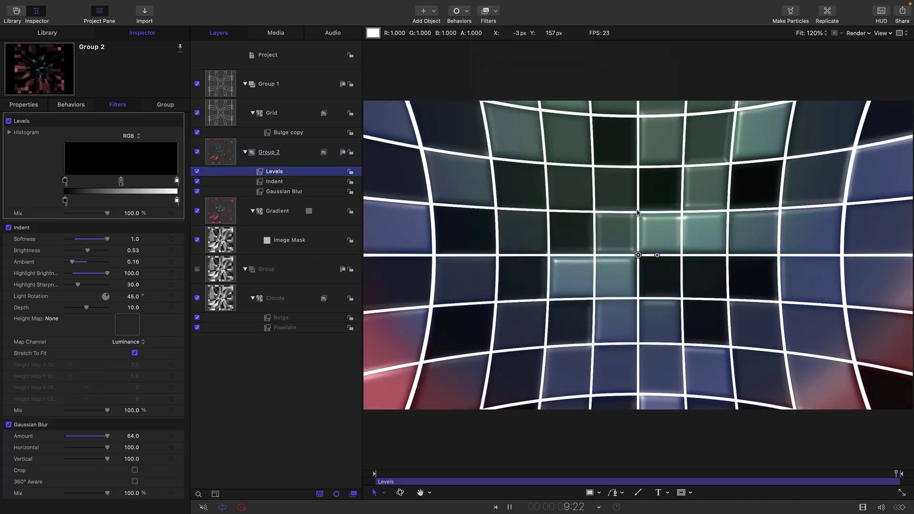
left_click_drag(65, 181, 82, 182)
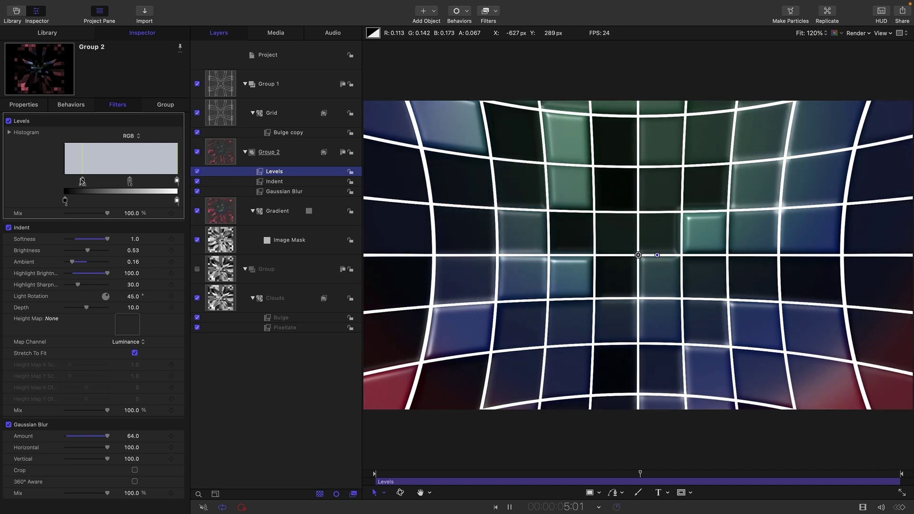
left_click_drag(177, 181, 160, 182)
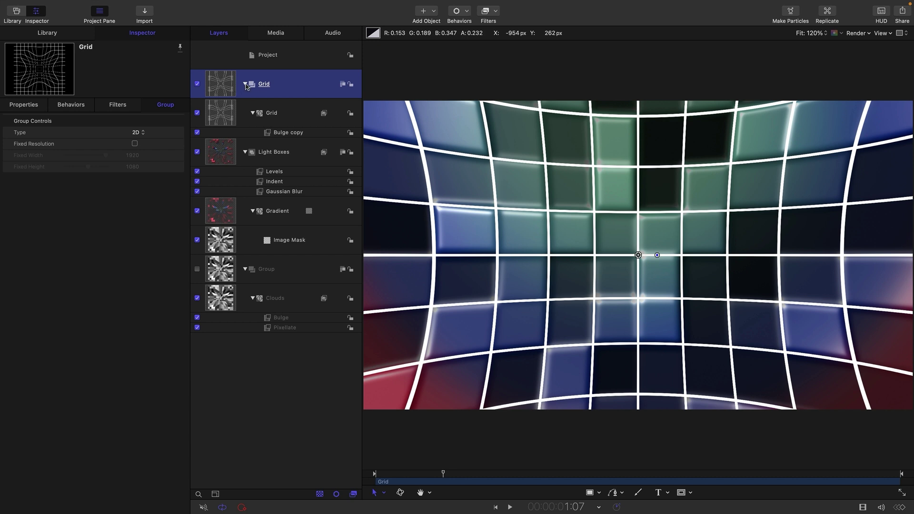
Nest the hidden Clouds group inside the Light Boxes group, and collapse the Grid and Light Boxes groups
left_click(245, 84)
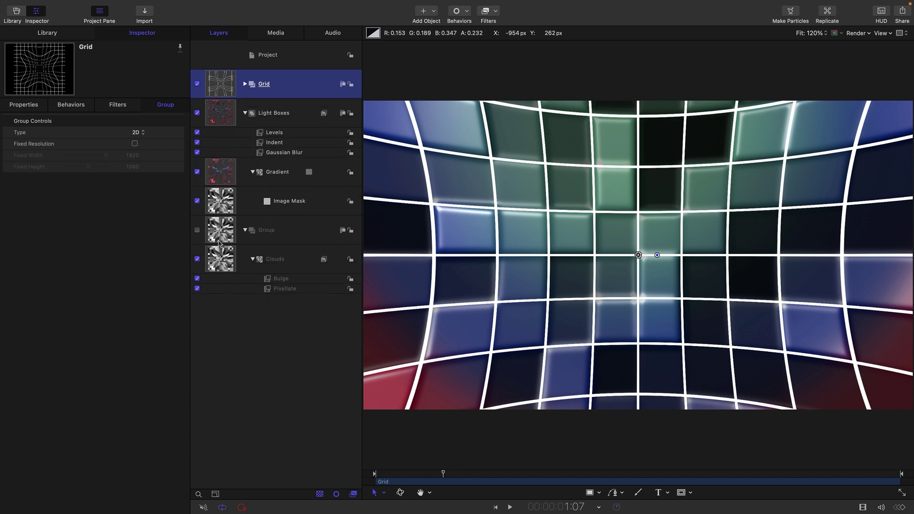
left_click(220, 234)
left_click_drag(220, 234, 266, 127)
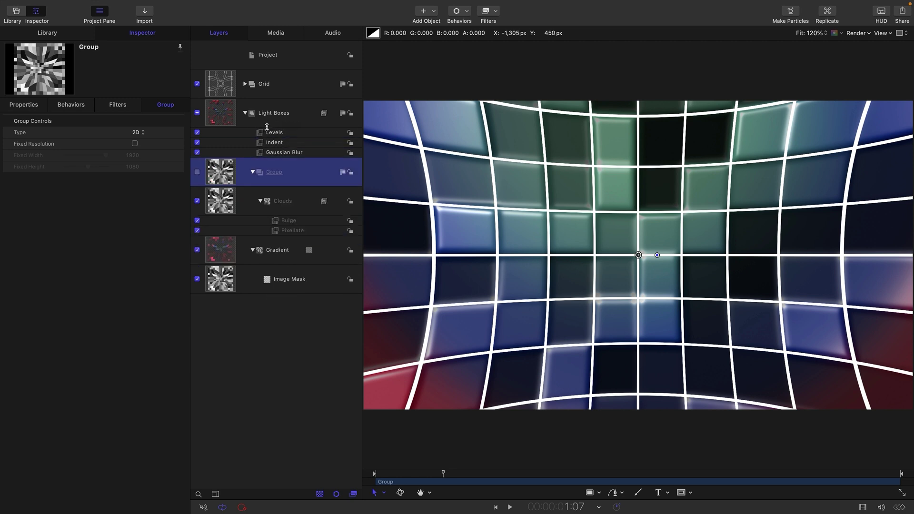
left_click(252, 173)
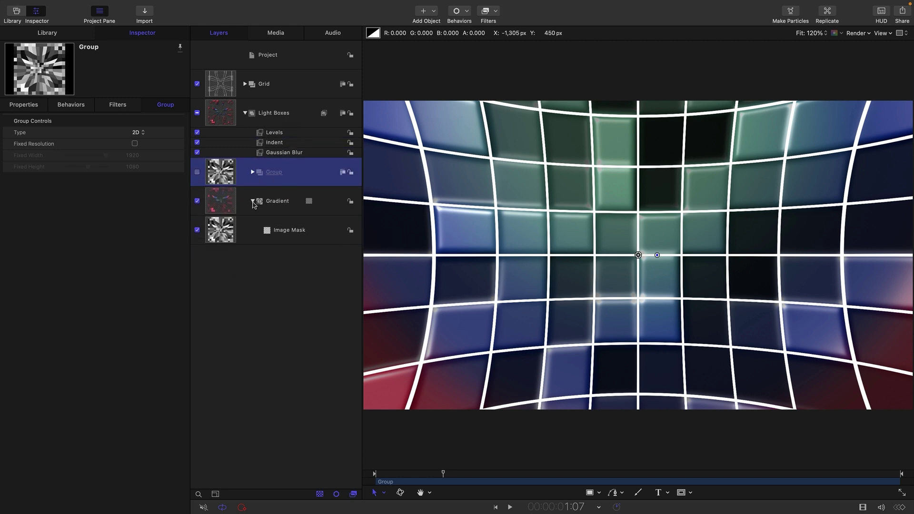
left_click(245, 113)
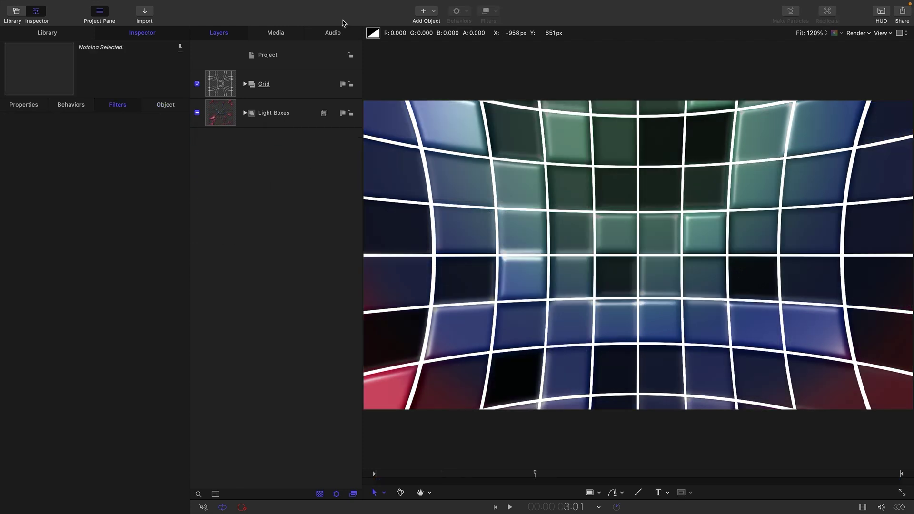
Add a Gaussian Blur filter and a Levels filter to the Grid group
left_click(222, 87)
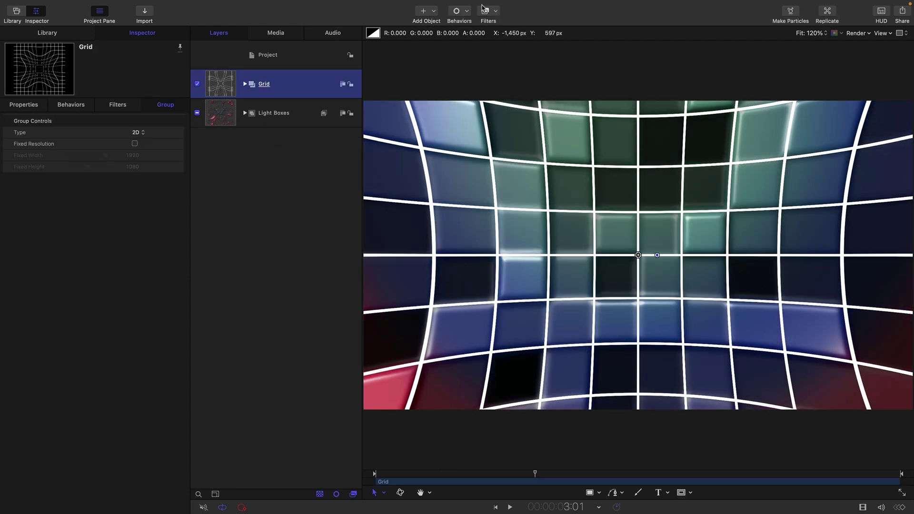
left_click(496, 13)
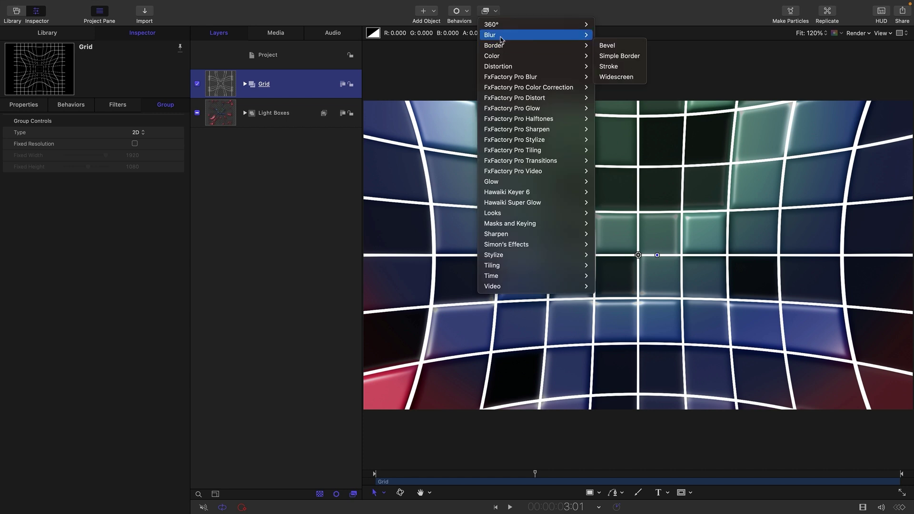
mouse_move(490, 35)
left_click(616, 87)
left_click(497, 13)
mouse_move(495, 55)
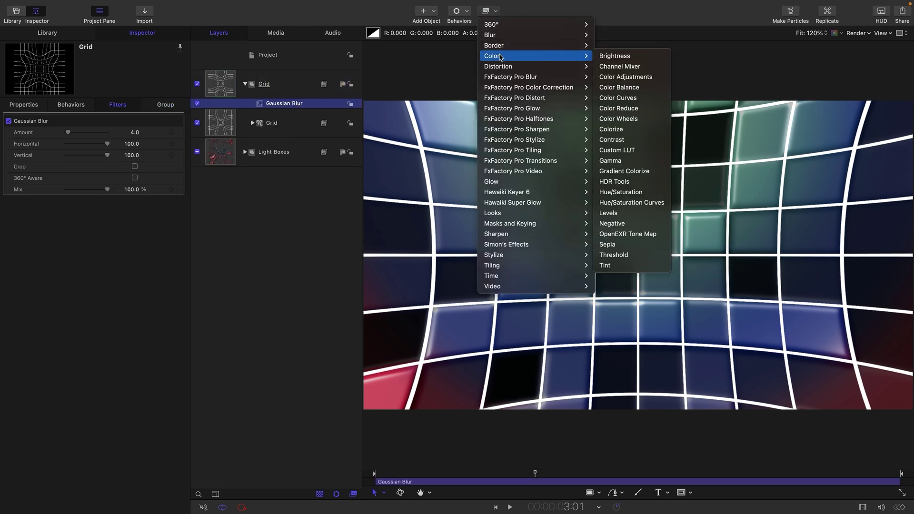
left_click(625, 213)
Add a Stroke filter and an Indent filter on top of the Grid group's existing filters
left_click(495, 12)
mouse_move(497, 46)
left_click(616, 67)
left_click(495, 12)
mouse_move(486, 259)
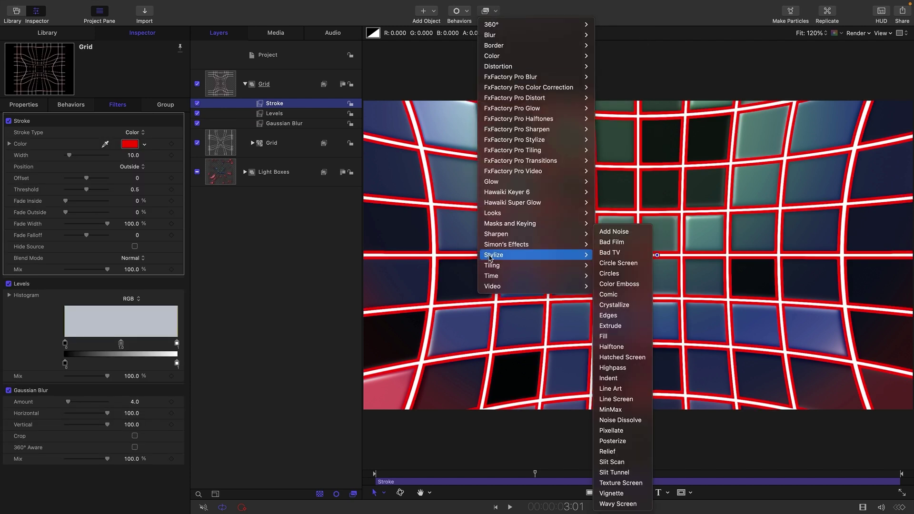
left_click(618, 378)
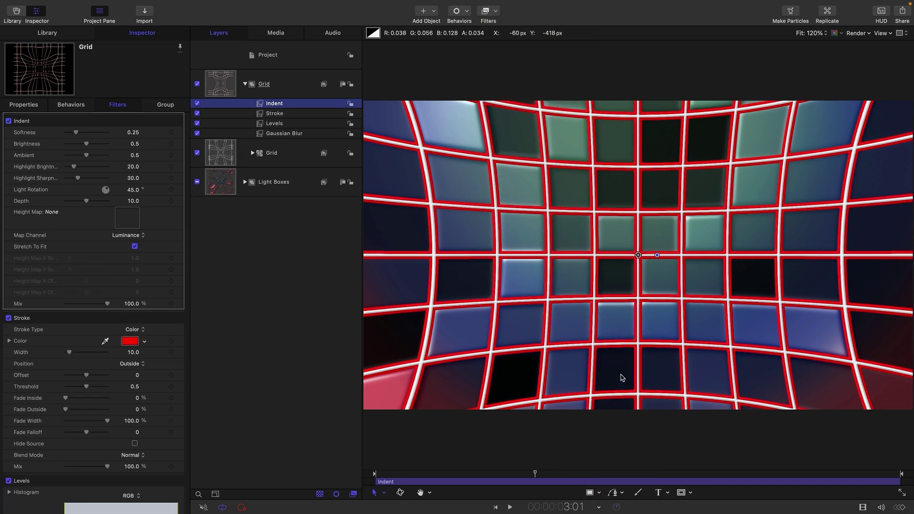
Make the Grid group's stroke colour mid-grey by setting saturation to 0% and reducing brightness to about half
left_click(130, 341)
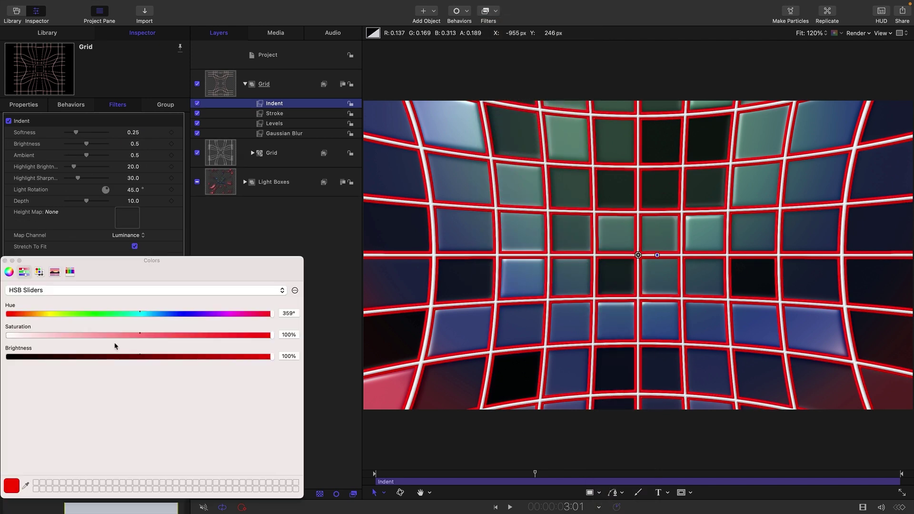
left_click_drag(117, 336, 1, 328)
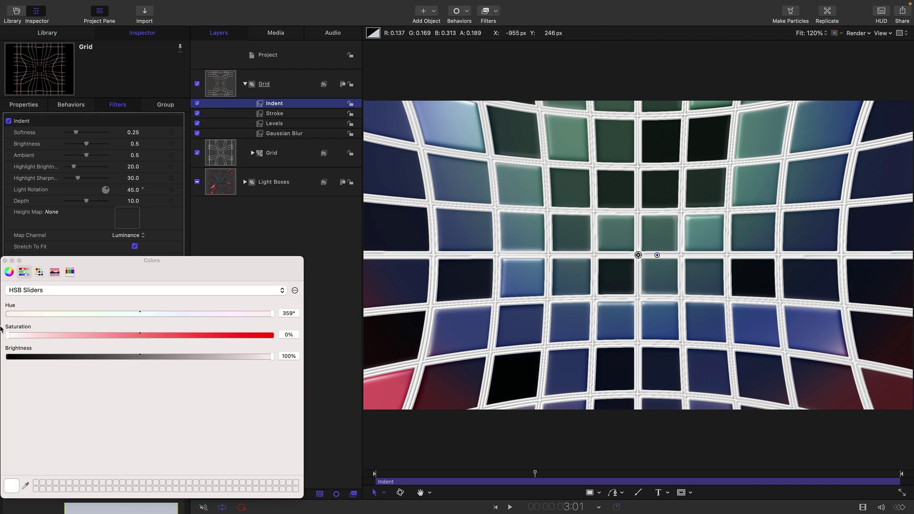
left_click_drag(268, 356, 141, 360)
Set the Grid group's Gaussian Blur amount to 32 and the Levels input black point to 0.08 and white point to 0.42
left_click(281, 135)
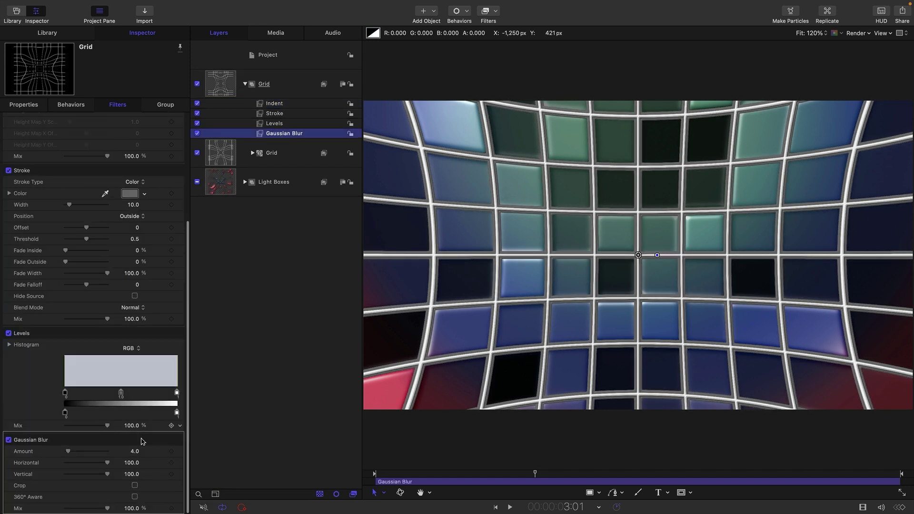
key("Tab")
type("32")
key("Return")
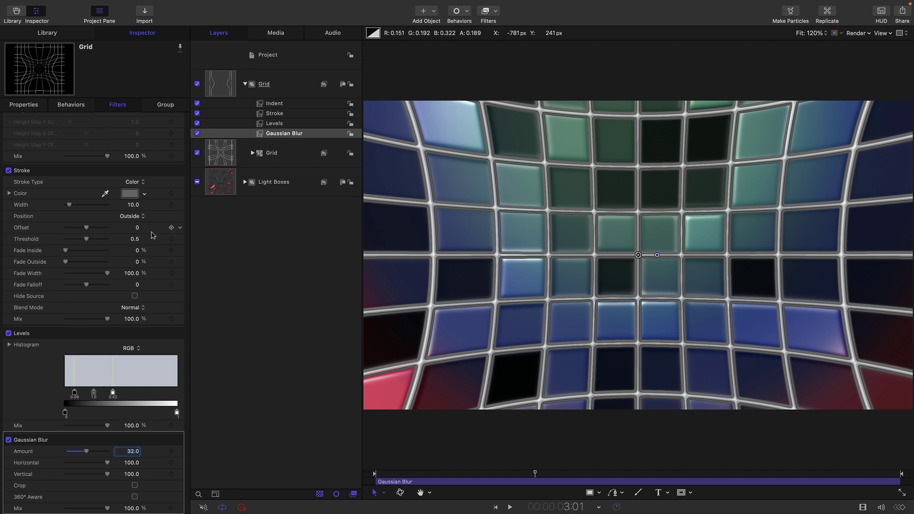
Set the width of the Grid group's stroke to 7
left_click_drag(134, 208, 114, 208)
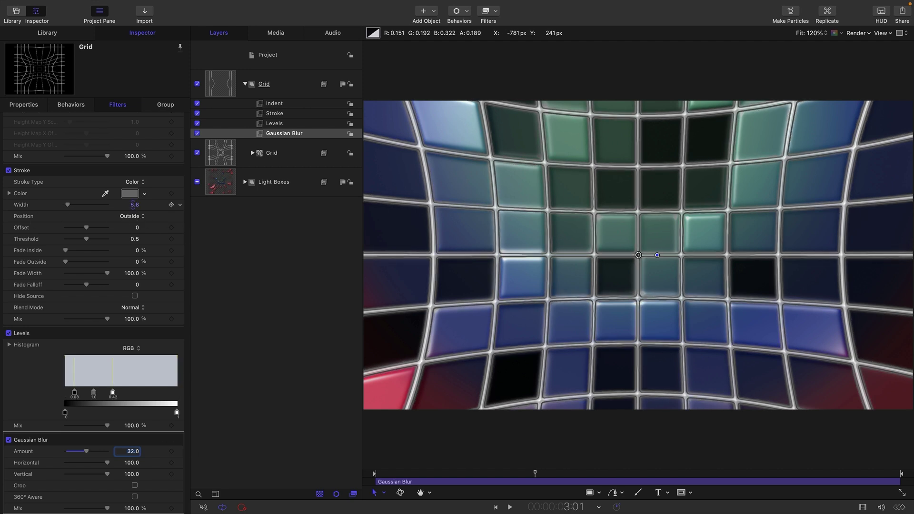
left_click(132, 205)
type("5")
key("Return")
Set the Grid group's Indent filter to softness 0.3, ambient 0.26, highlight brightness 59 and highlight sharpness 27
left_click(282, 103)
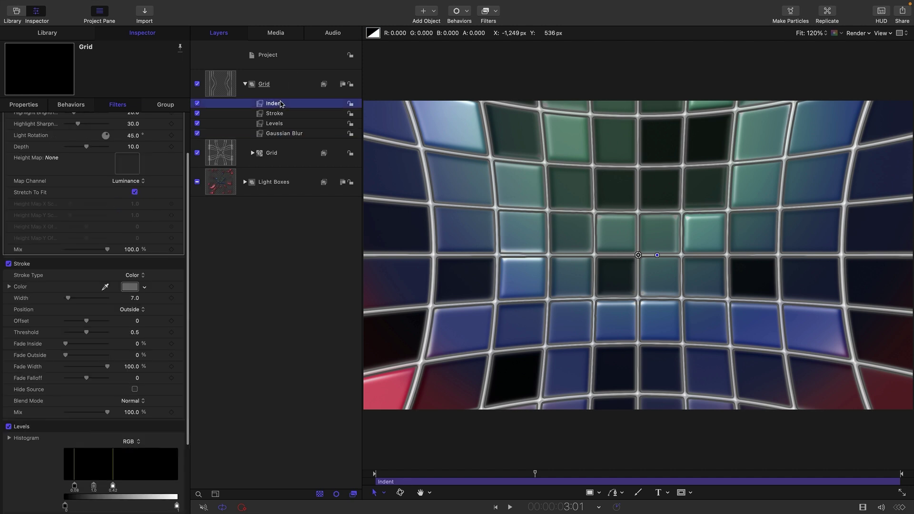
scroll(186, 220, "up", 3)
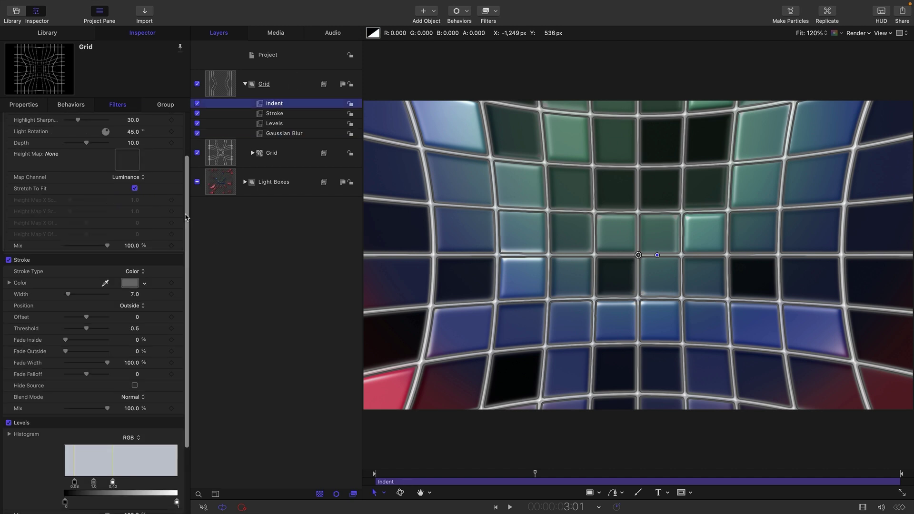
left_click(135, 132)
type("0.3")
key("Return")
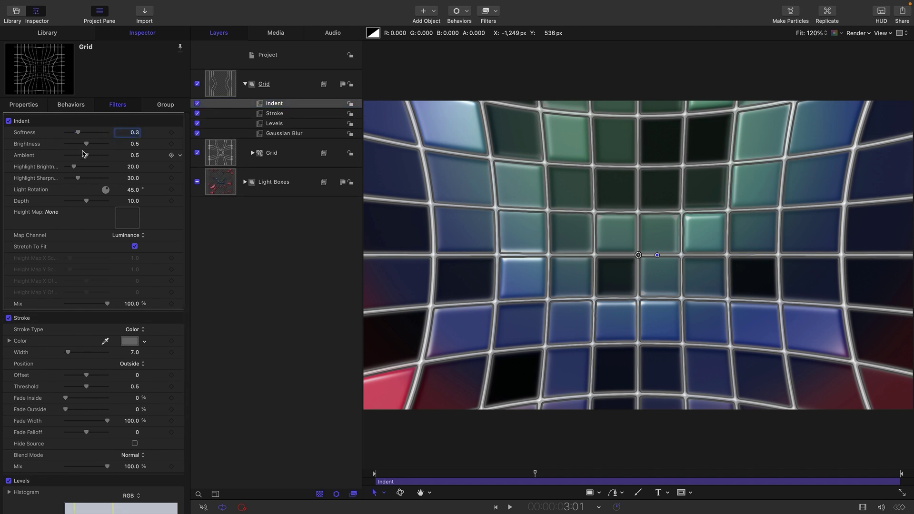
mouse_move(86, 158)
left_mouse_down()
mouse_move(74, 159)
mouse_move(91, 168)
left_mouse_up()
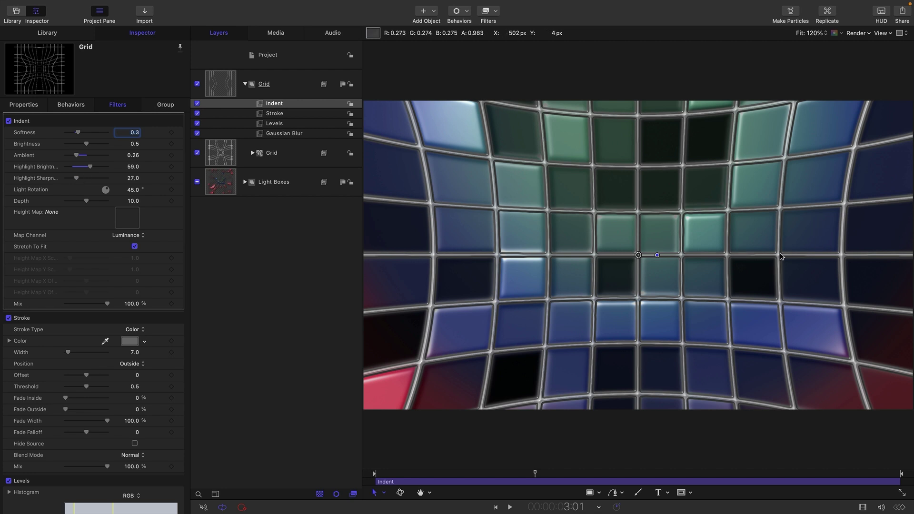
Create a new top-level group and nest both the Grid and Light Boxes groups inside it
key("super+shift+a")
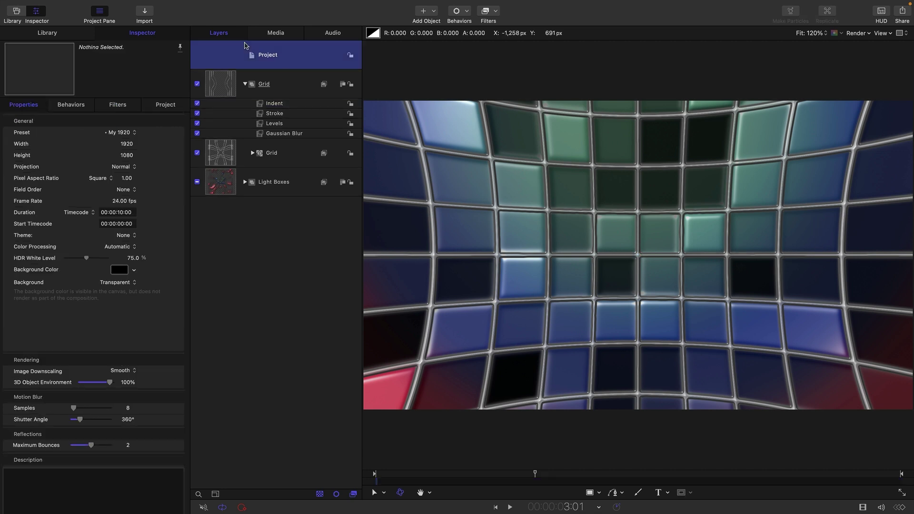
mouse_move(60, 2)
left_click(131, 5)
left_click(138, 15)
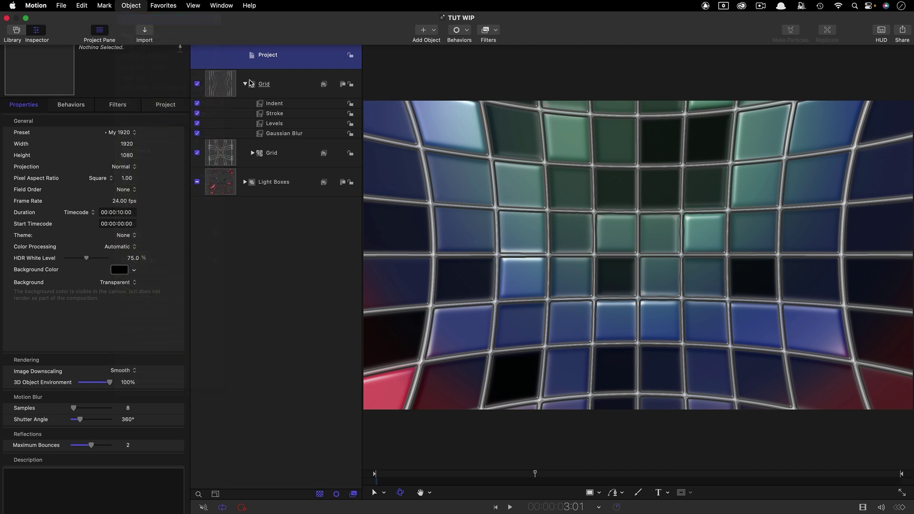
left_click(225, 116, "shift")
left_click(233, 210, "shift")
left_click_drag(214, 122, 286, 86)
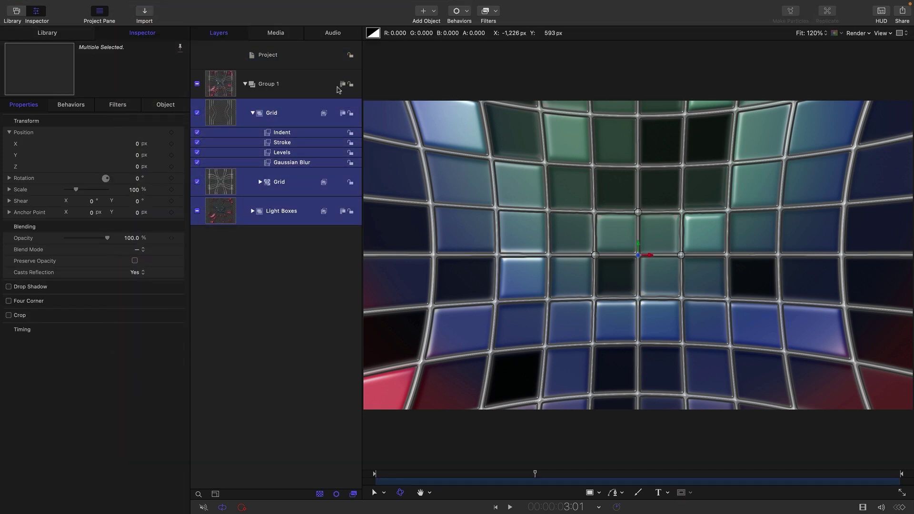
Add a point light to the project and set its intensity to 750%
left_click(245, 84)
left_click(282, 64)
left_click(431, 12)
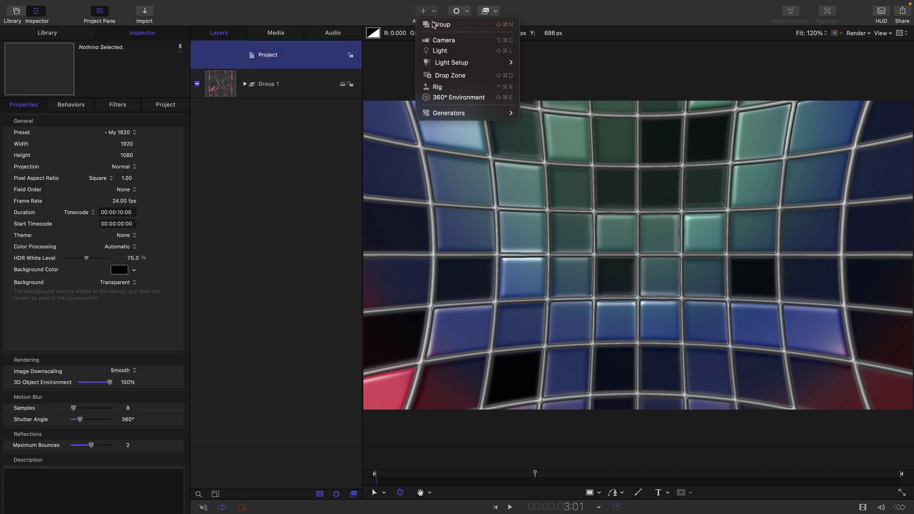
left_click(444, 51)
left_click(138, 155)
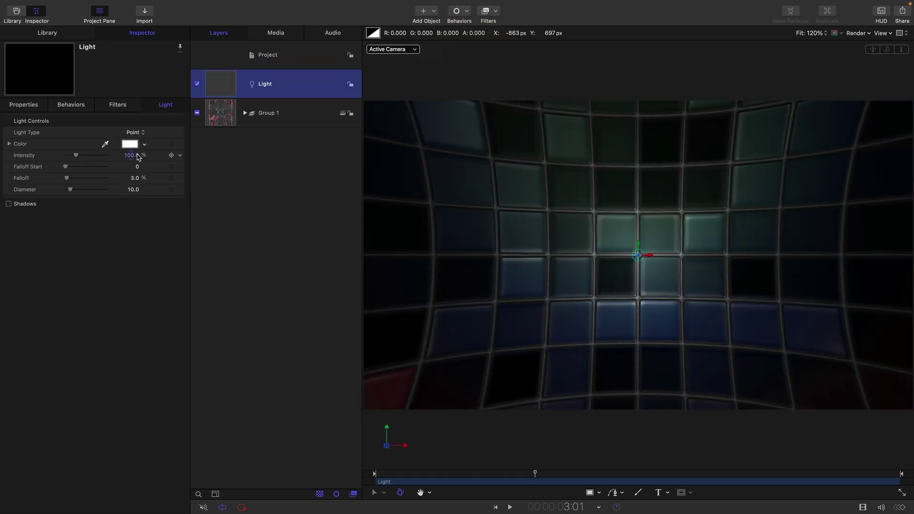
type("750")
key("Return")
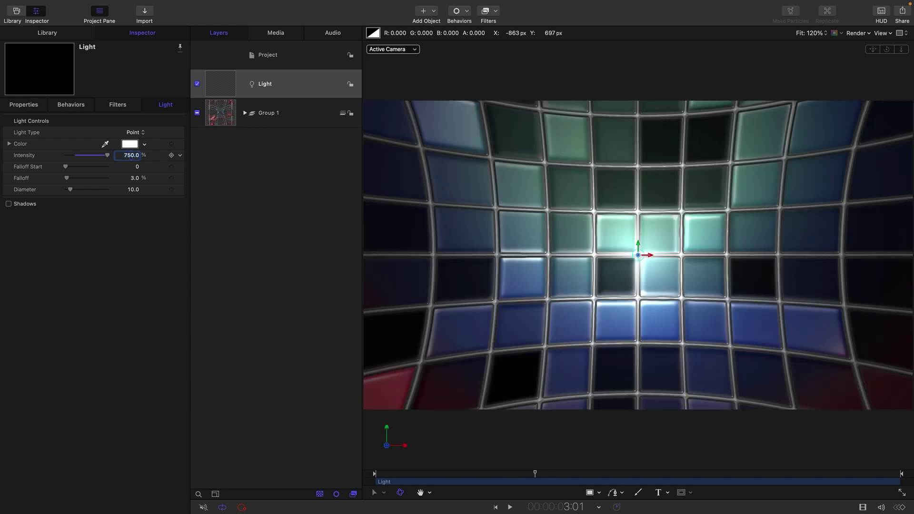
Set the Z position of Group 1 to -500 px
left_click(24, 106)
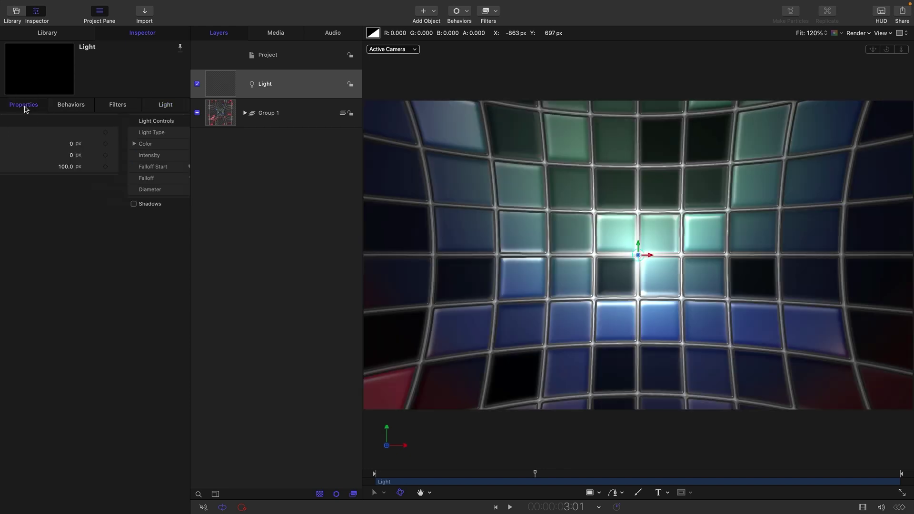
left_click(222, 110)
left_click(138, 166)
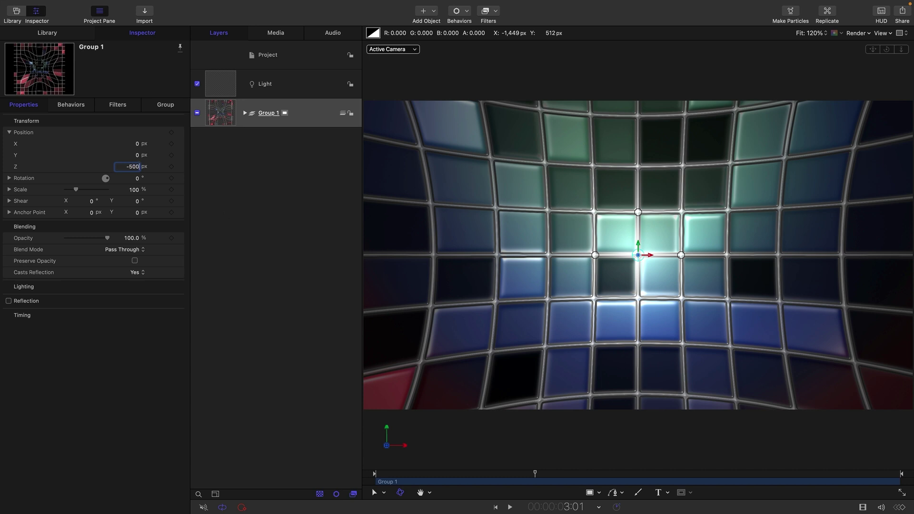
key("Return")
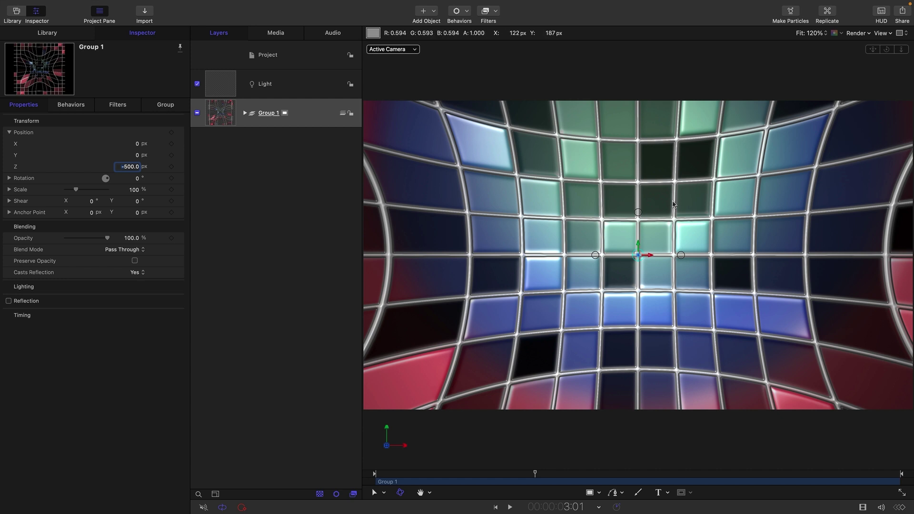
Set the light's Y position to 500 px
left_click(228, 88)
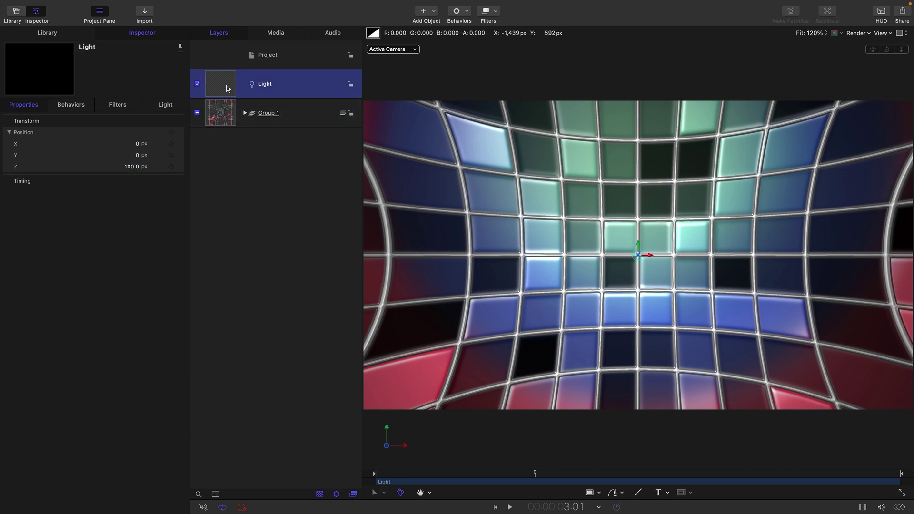
left_click(136, 155)
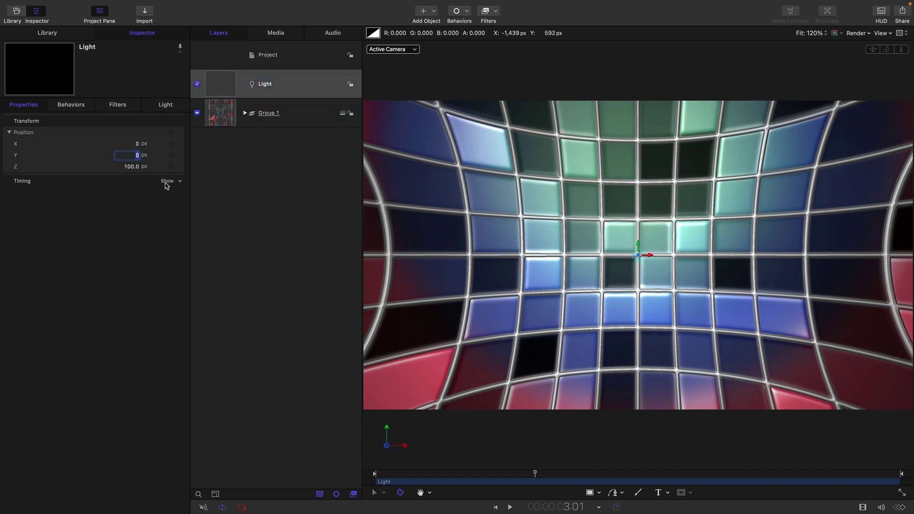
type("500")
key("Return")
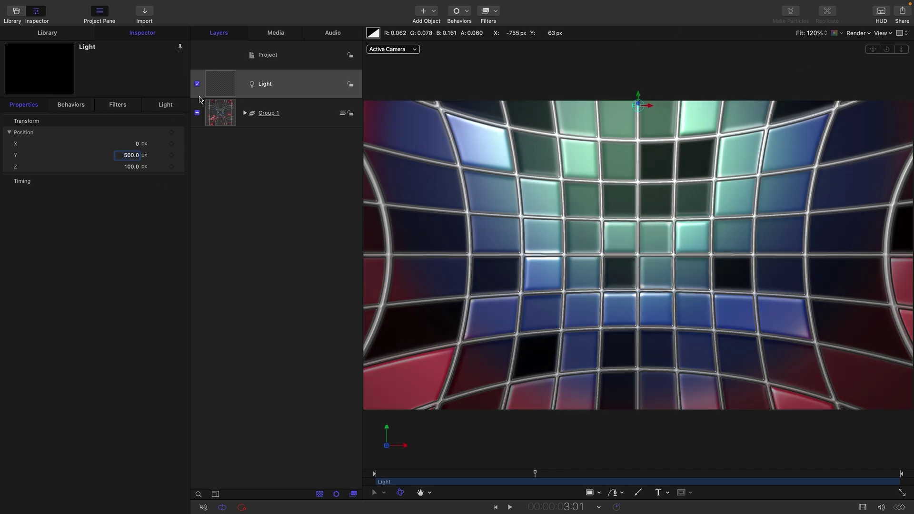
Duplicate the Grid group out of Group 1 to the top level above it and rename the copy FG Grid
left_click(244, 114)
left_click(219, 145)
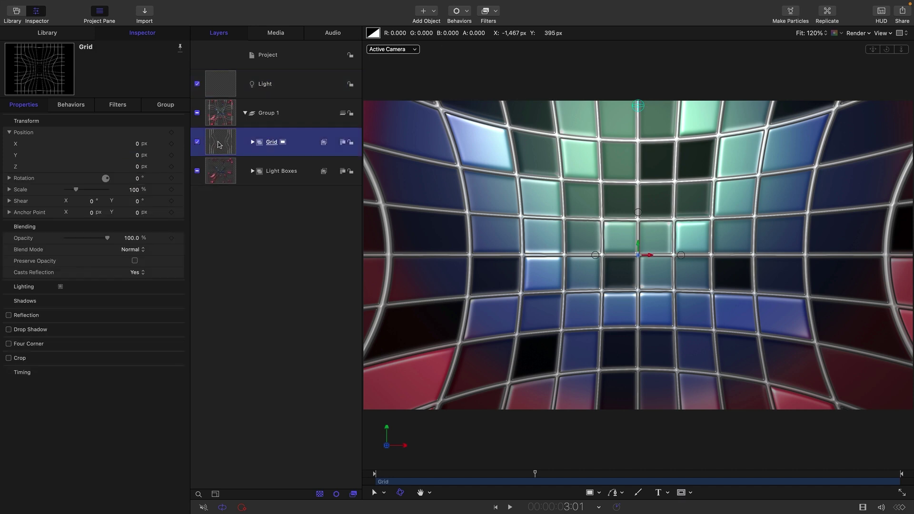
left_click_drag(218, 149, 232, 99)
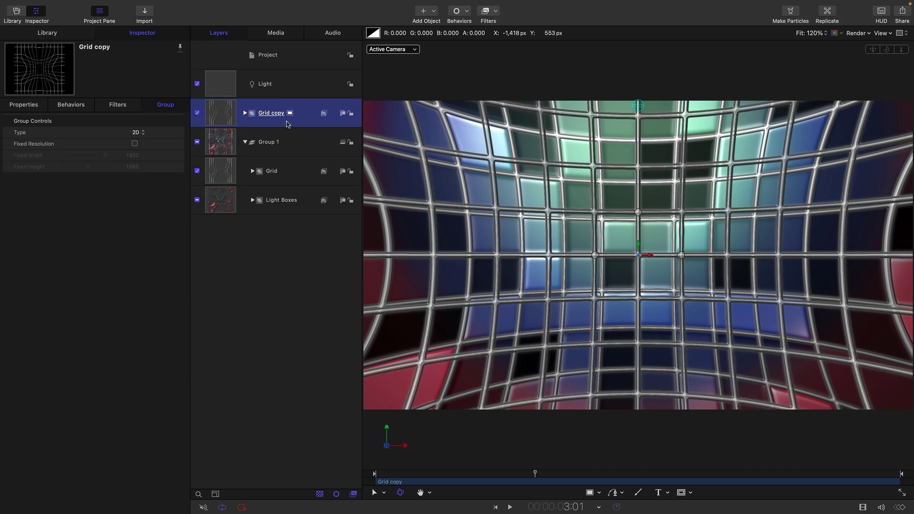
double_click(270, 114)
type("FG Grid")
key("Return")
left_click(240, 114)
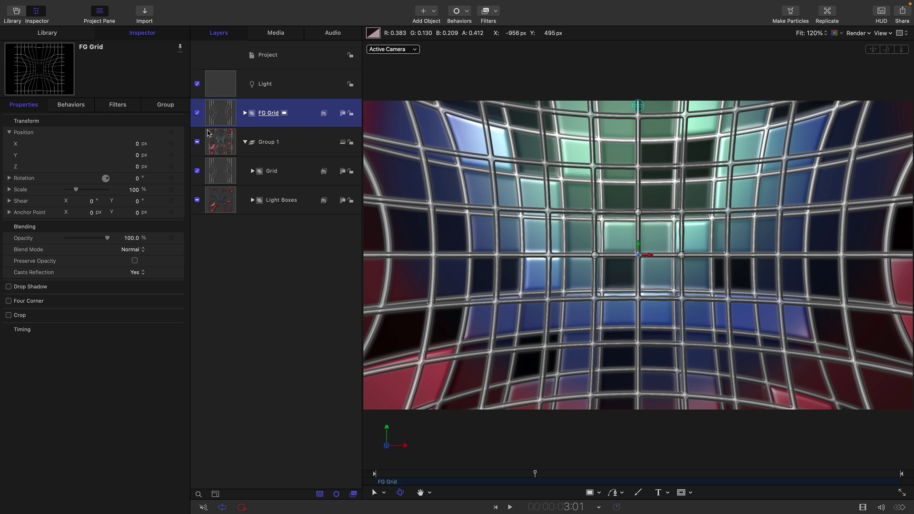
Change the FG Grid group's type from 2D to 3D
left_click(170, 106)
left_click(138, 134)
left_click(139, 144)
Set the grid generator inside FG Grid to a BG width of 150 and a BG height of 120
left_click(245, 113)
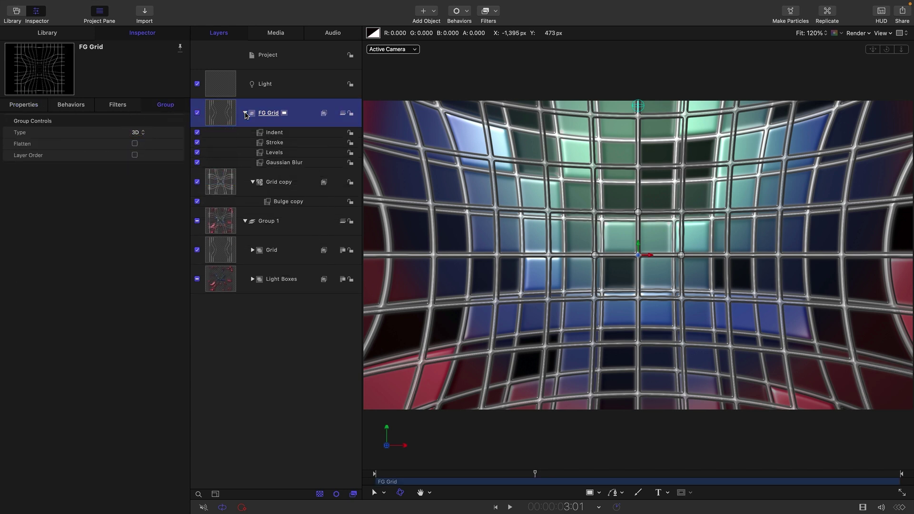
left_click(225, 190)
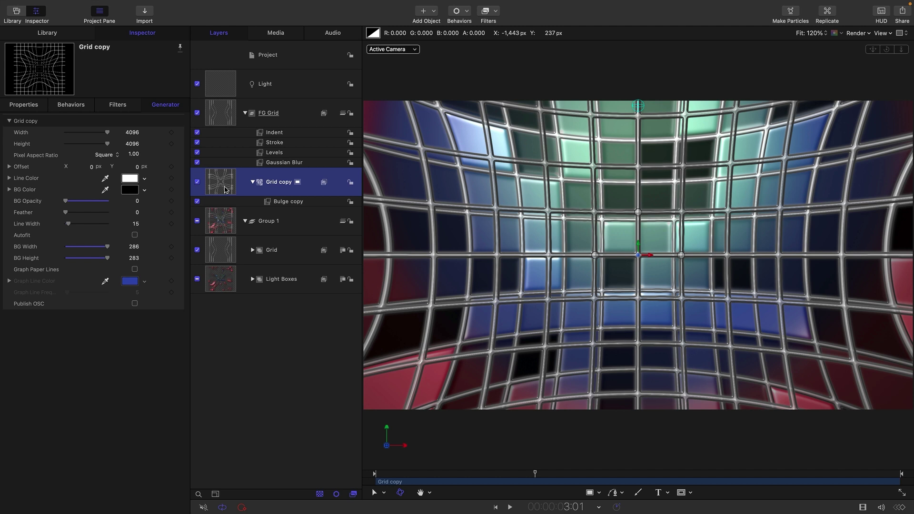
left_click(135, 247)
type("15")
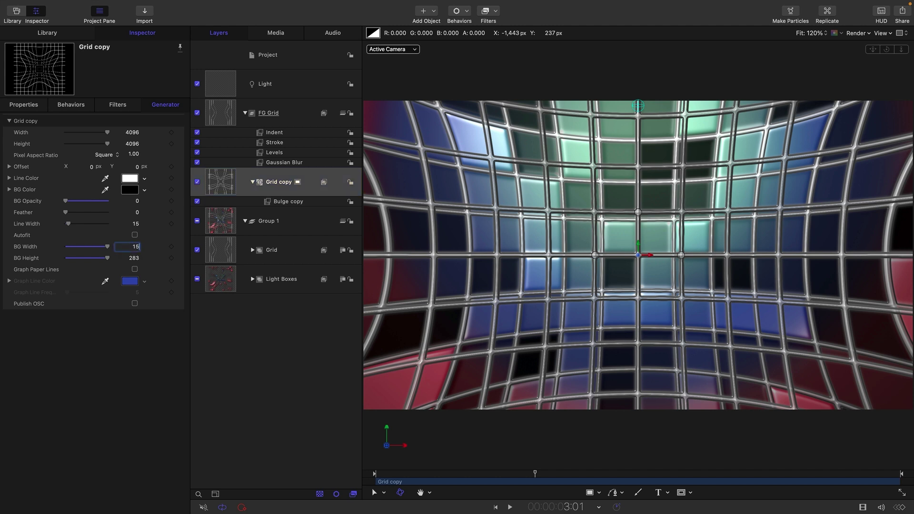
type("0")
key("Tab")
type("120")
key("Return")
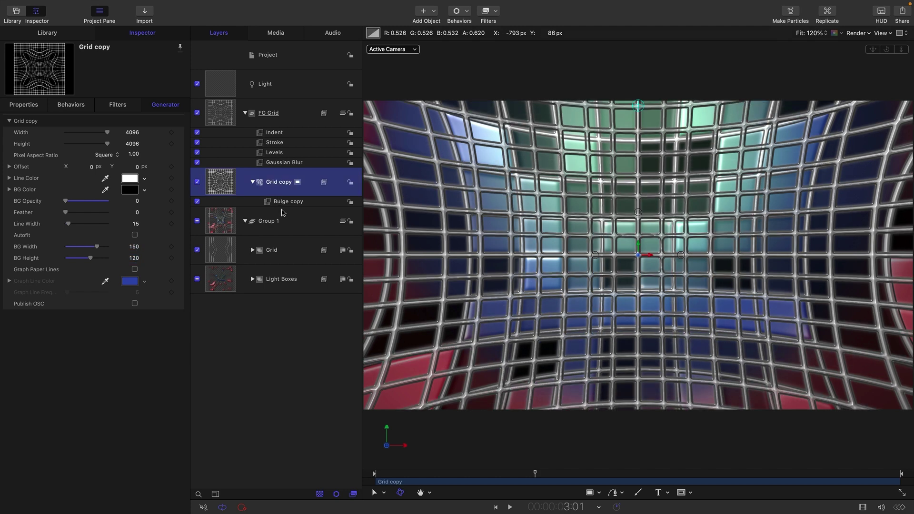
Set the Bulge filter on FG Grid's generator to an amount of 1440 and a scale of 0.6
left_click(283, 202)
left_click(125, 145)
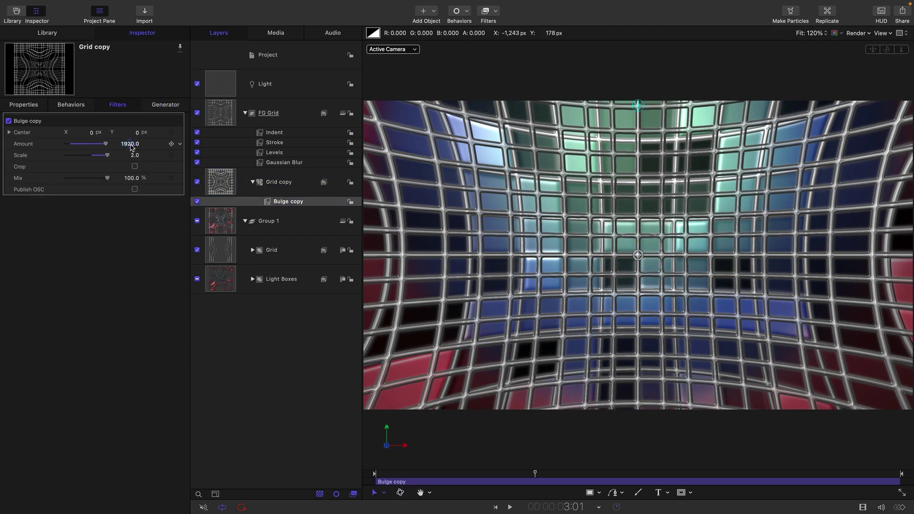
type("11")
type("40")
key("Tab")
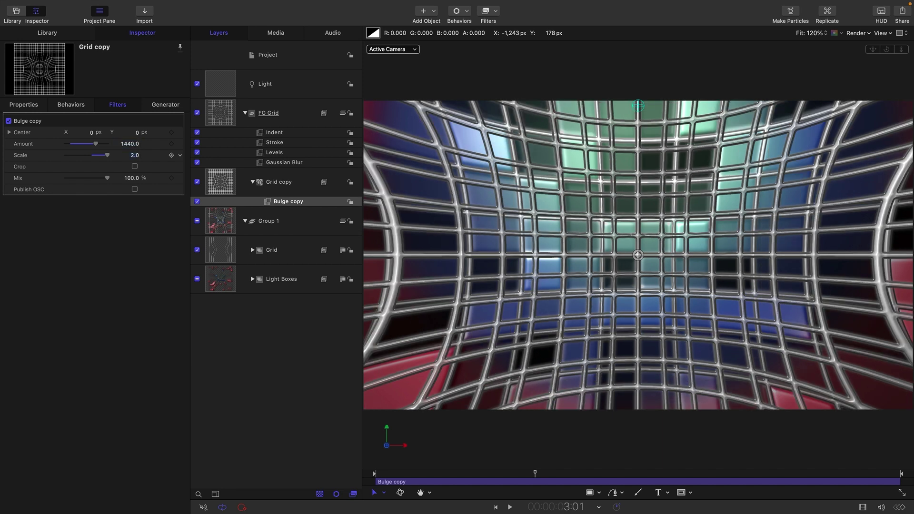
type(".6")
key("Return")
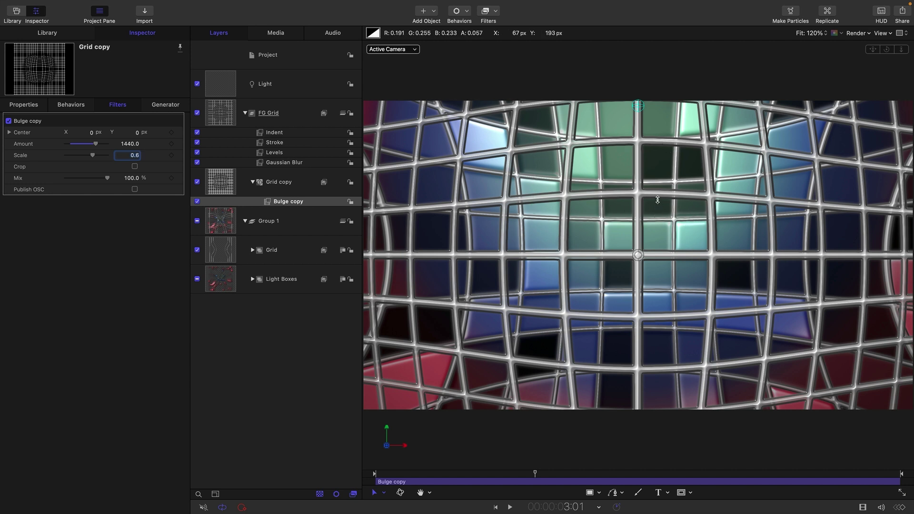
Set the FG Grid group's Gaussian Blur amount to 128
left_click(274, 164)
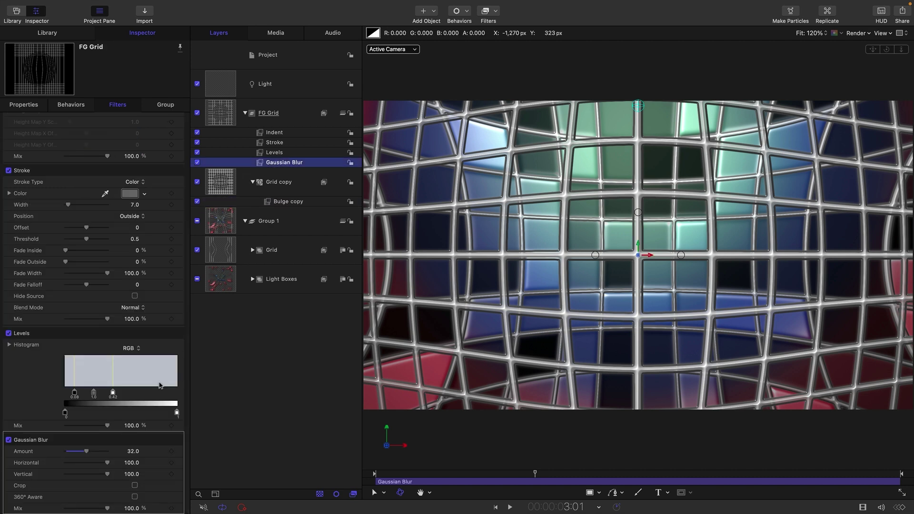
left_click(133, 452)
type("128")
key("Return")
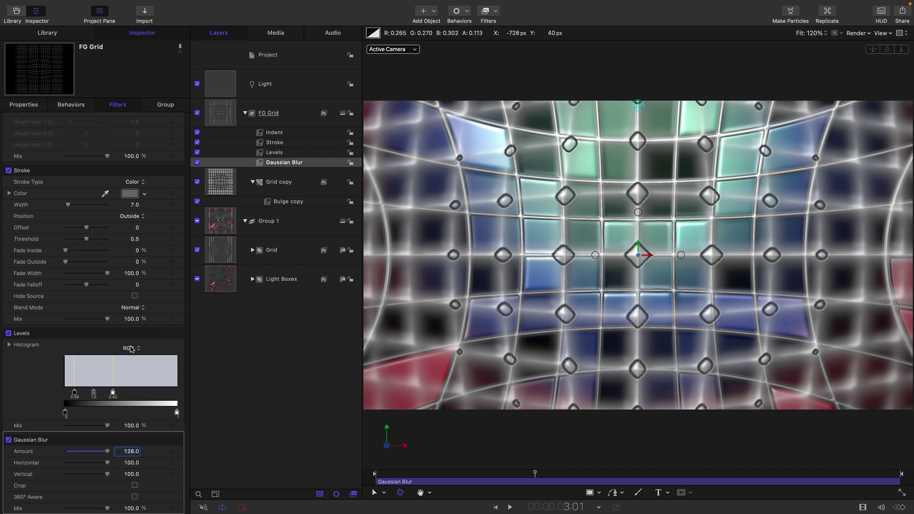
In FG Grid's Levels filter, lower the alpha channel's input white point to 0.43 and raise its black point slightly
left_click(131, 349)
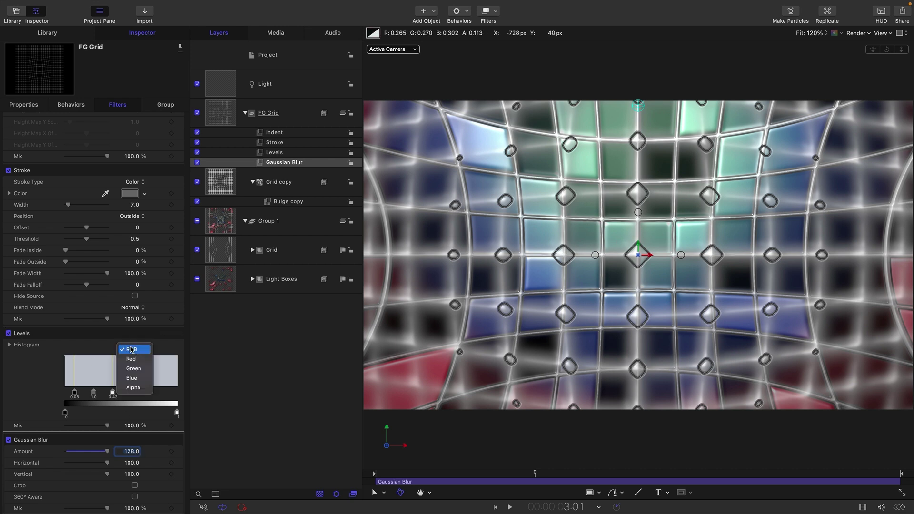
left_click(132, 388)
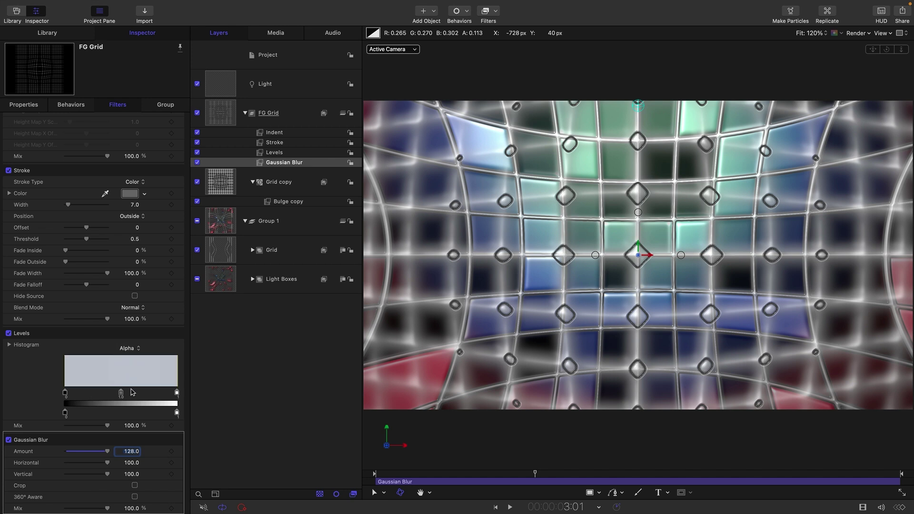
left_click_drag(177, 393, 113, 396)
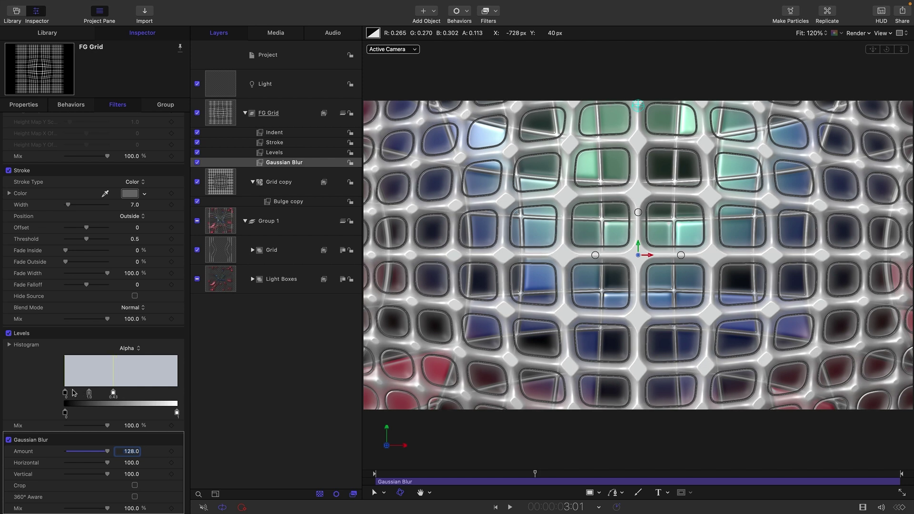
left_click_drag(66, 394, 68, 395)
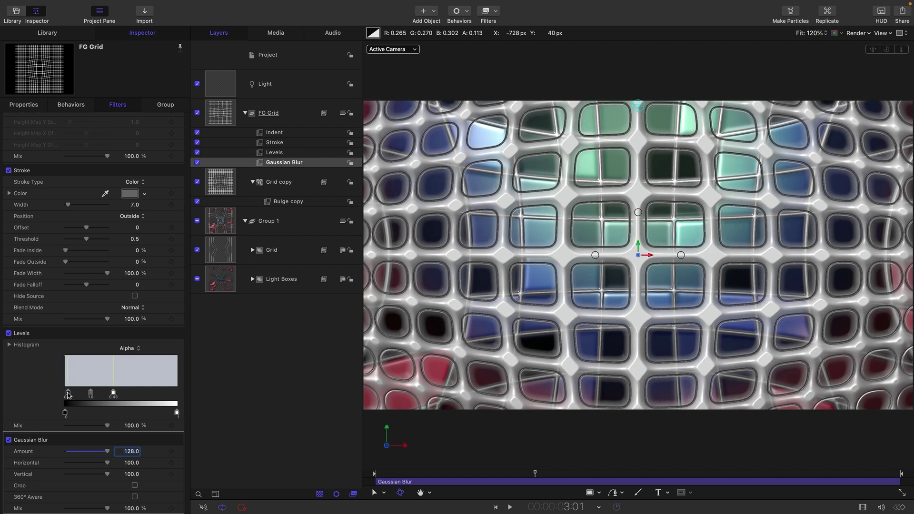
Set the FG Grid group's Z position to 1500 px
left_click(211, 117)
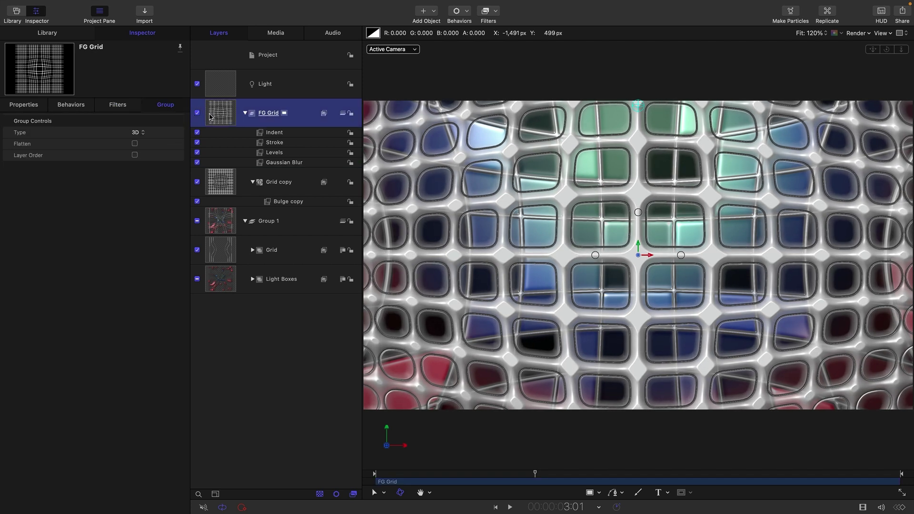
left_click(24, 105)
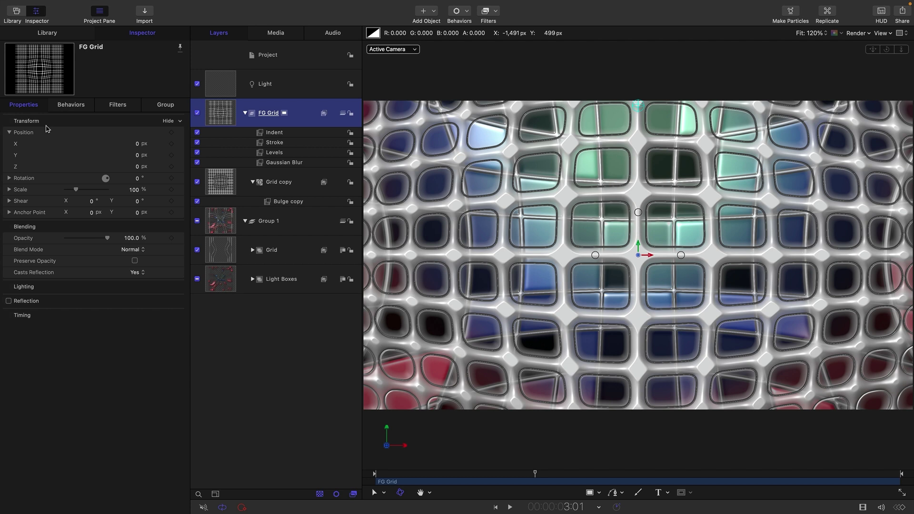
left_click(137, 166)
type("1500")
key("Return")
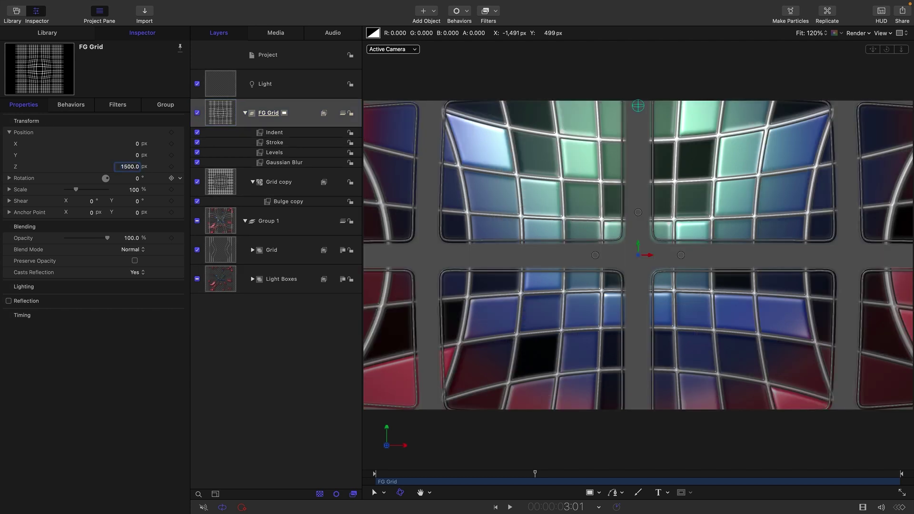
Duplicate the light and set the copy's Z position to 1750 px
left_click(220, 85)
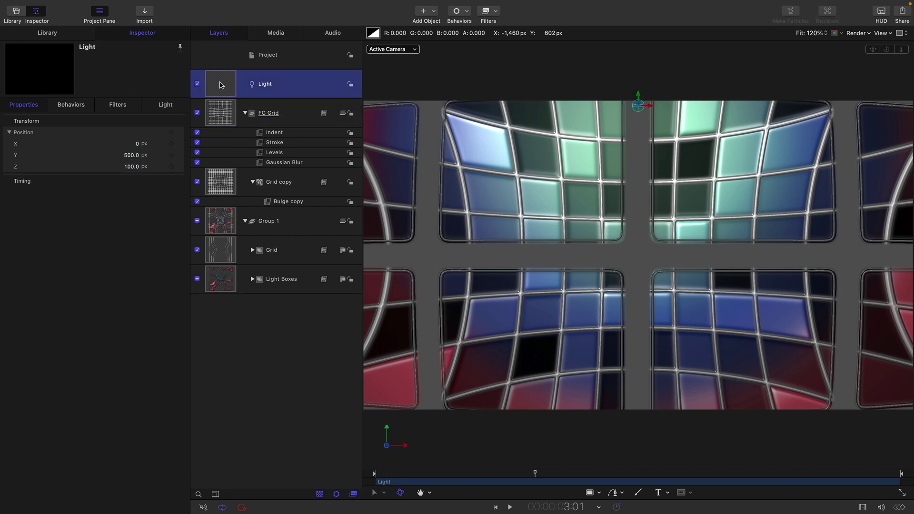
right_click(221, 86)
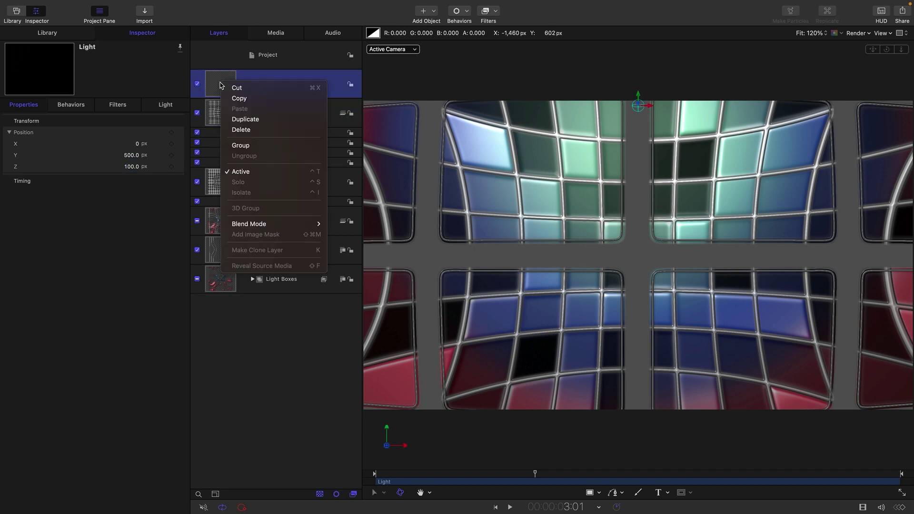
left_click(246, 120)
left_click(27, 109)
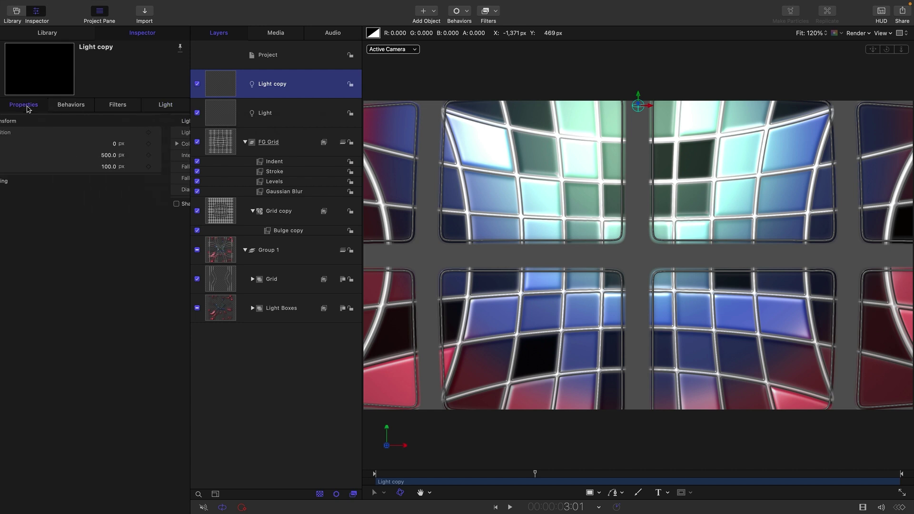
left_click(131, 167)
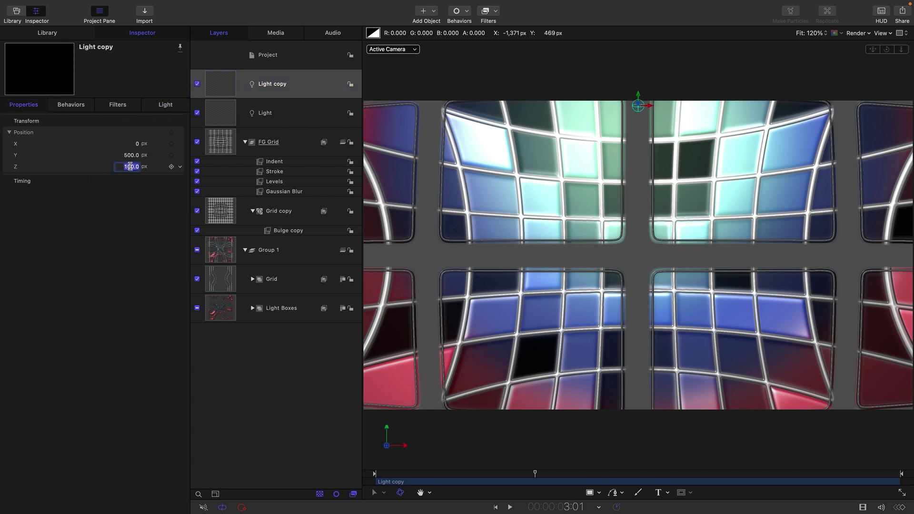
type("1750")
key("Return")
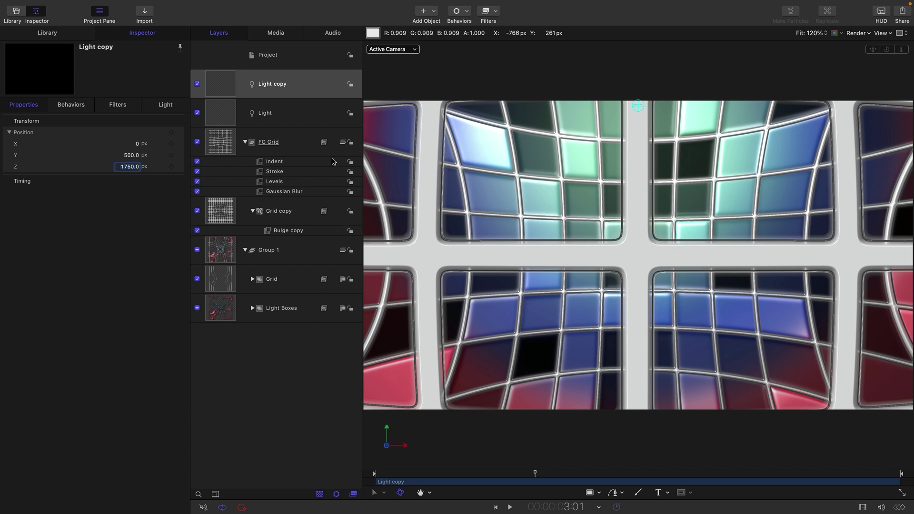
Add a Levels color filter to the FG Grid group and lower its RGB output white point to about half
left_click(220, 141)
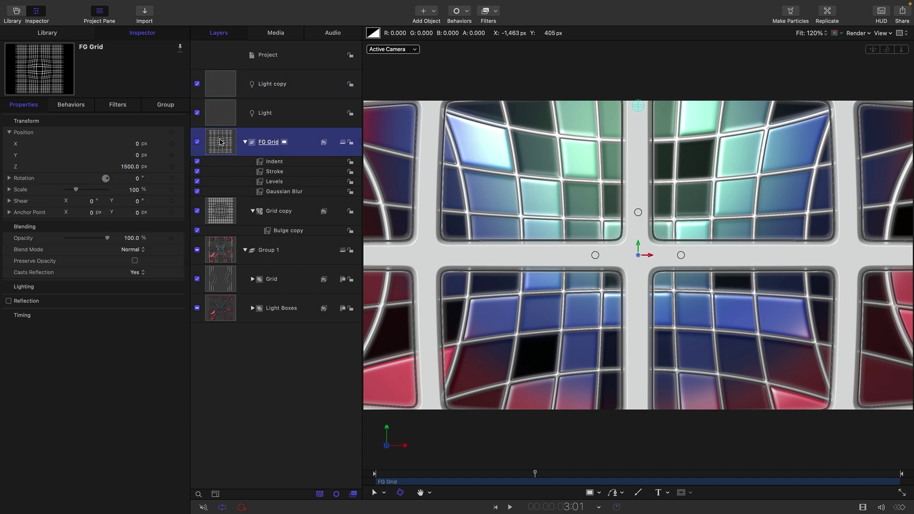
left_click(498, 15)
mouse_move(495, 56)
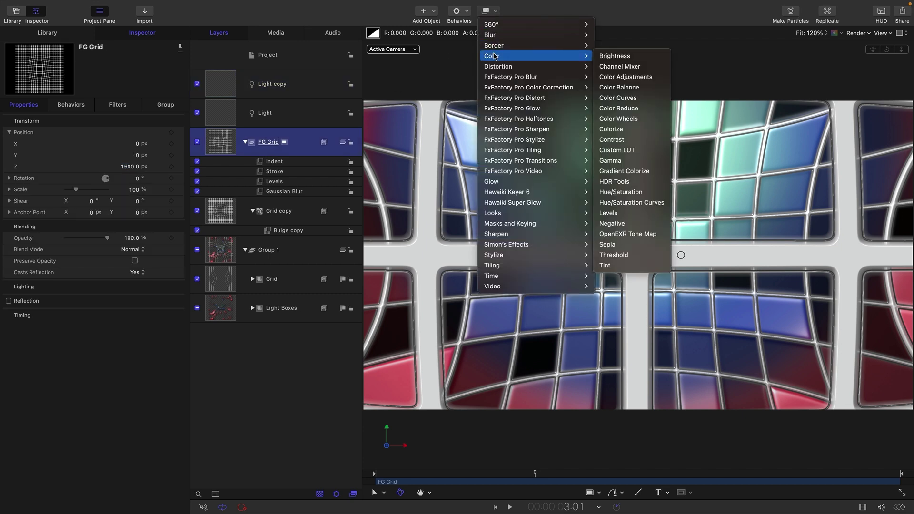
left_click(610, 213)
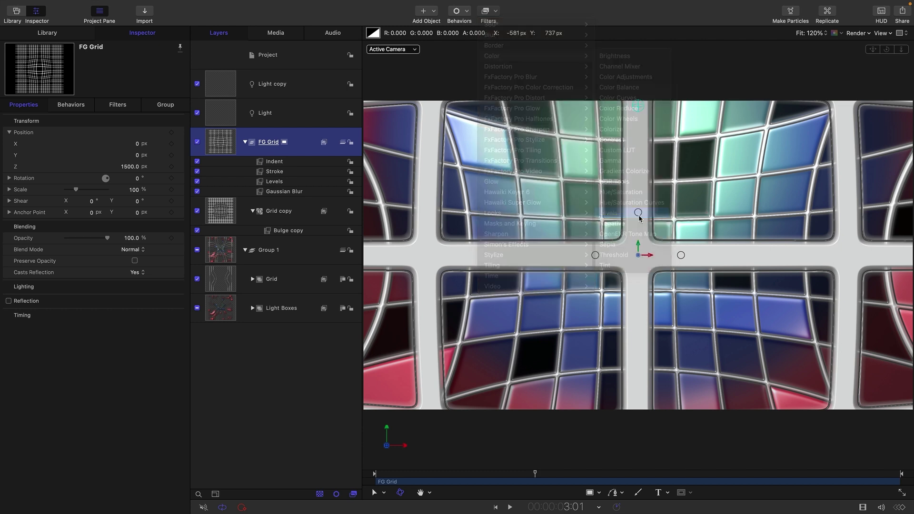
left_click_drag(178, 204, 121, 209)
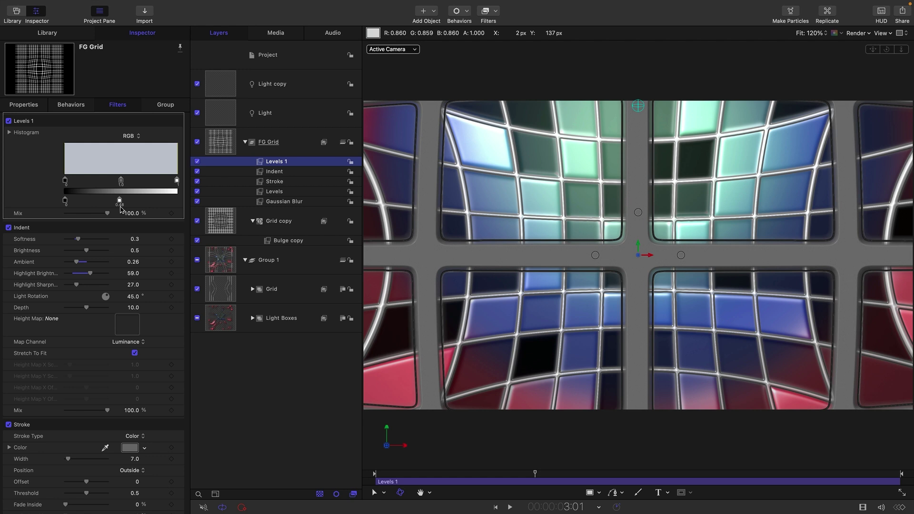
In FG Grid's Stroke filter, set the position to Centered, width to 36, threshold to 1.0 and Fade Inside to about 35%
left_click(274, 181)
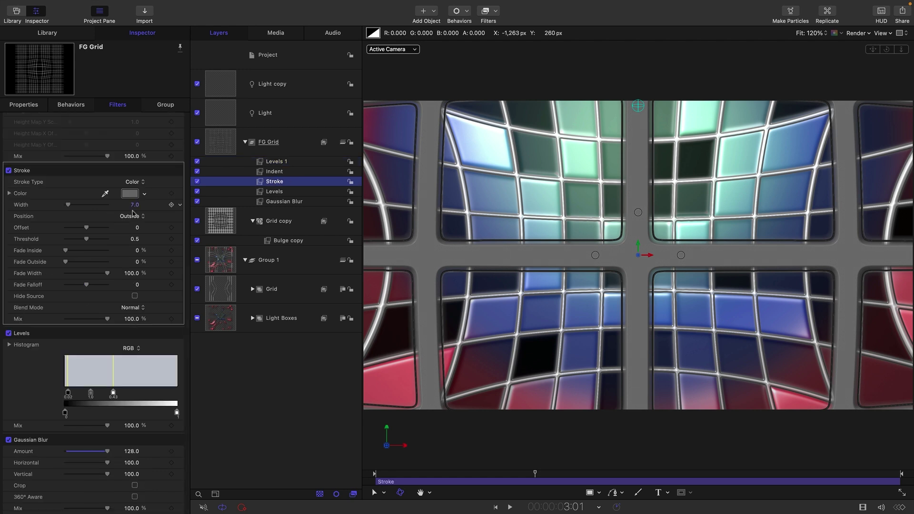
left_click(132, 216)
left_click(132, 232)
left_click_drag(136, 205, 133, 207)
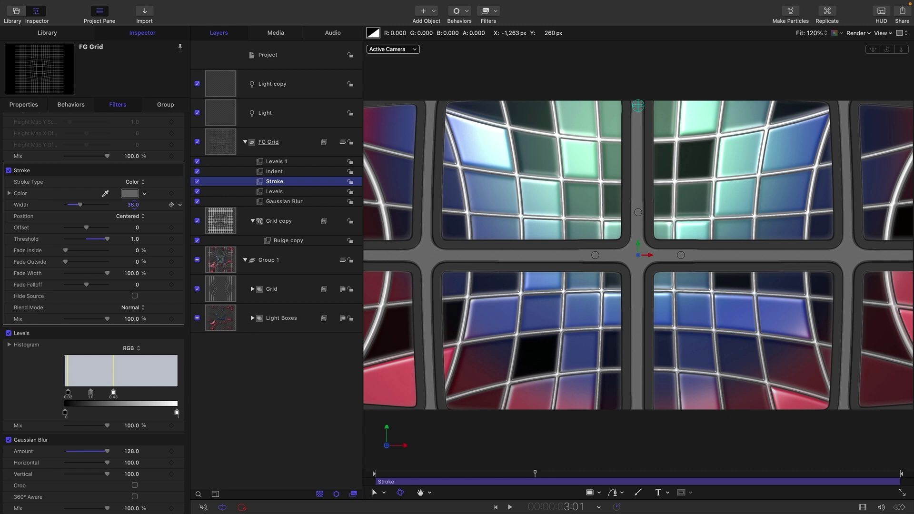
left_click_drag(133, 206, 133, 204)
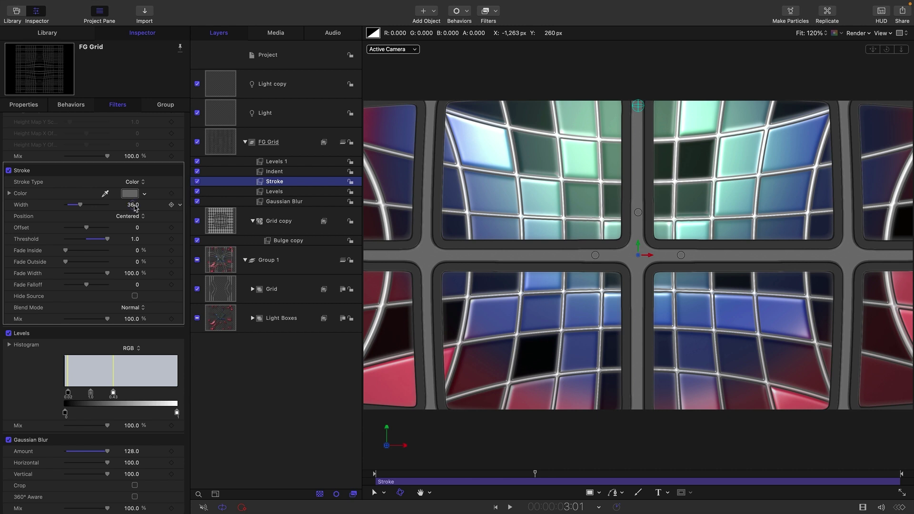
left_click_drag(69, 254, 79, 253)
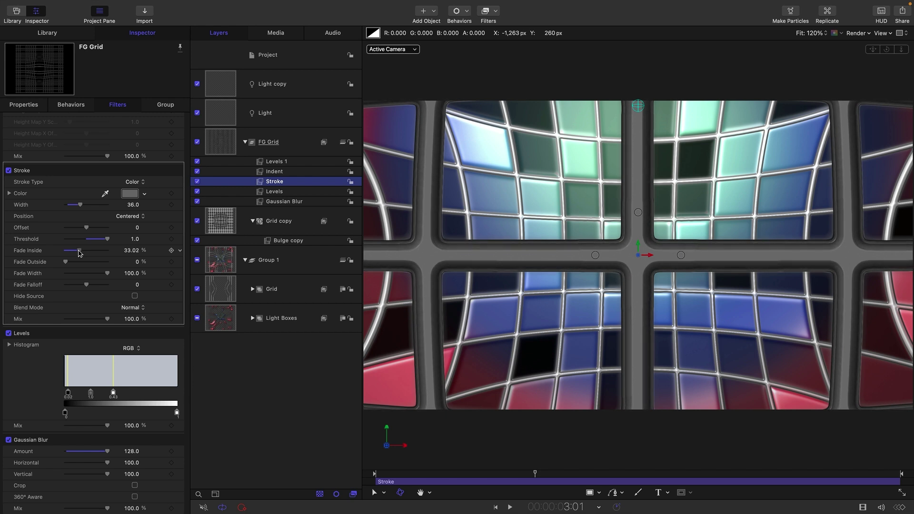
Offset the Grid copy generator by X 65 px and Y about -67 px to frame the view in a central cell
left_click(216, 219)
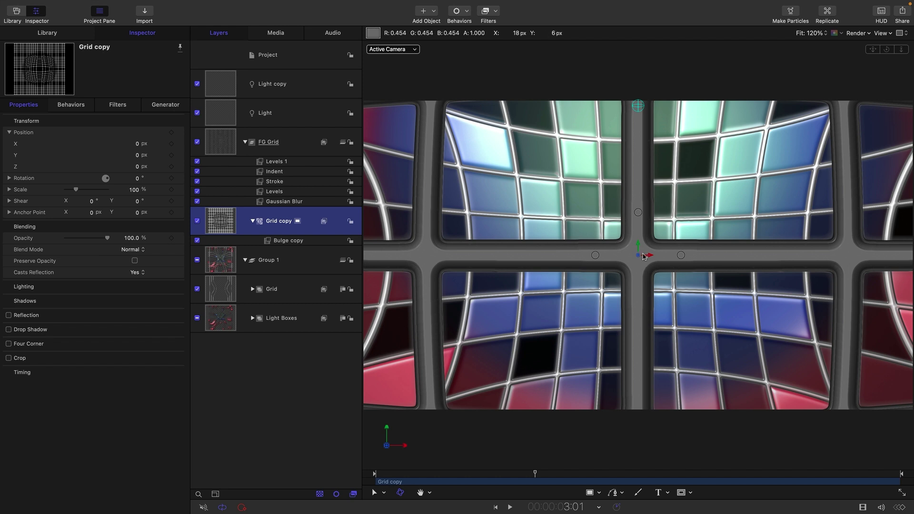
left_click(166, 108)
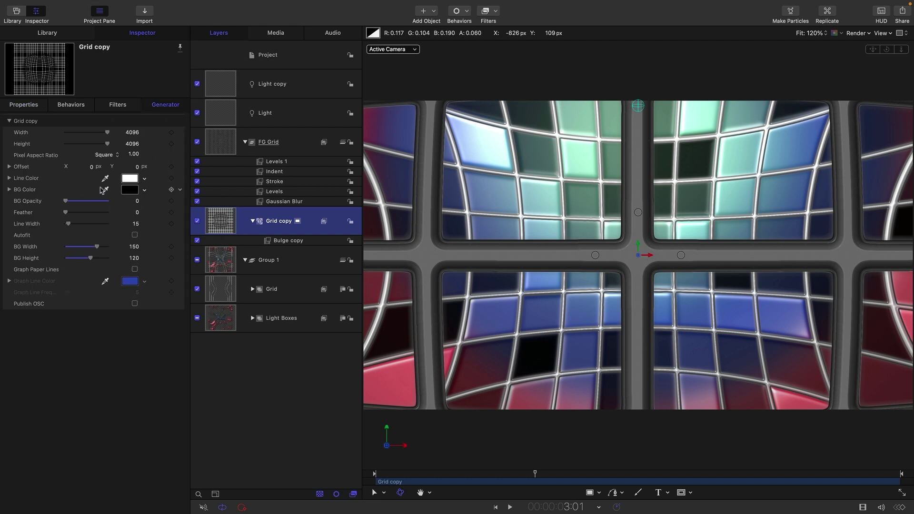
left_click_drag(92, 170, 136, 166)
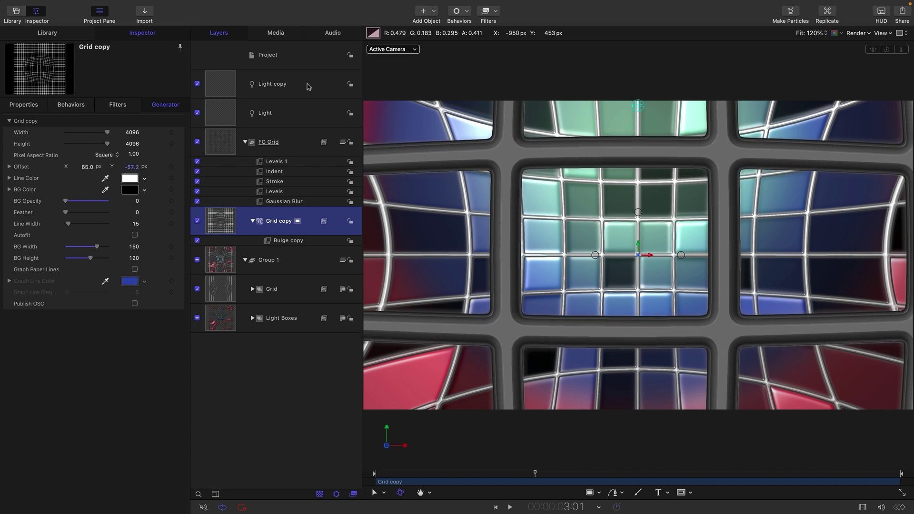
Set the Light copy's intensity to 52%
left_click(226, 85)
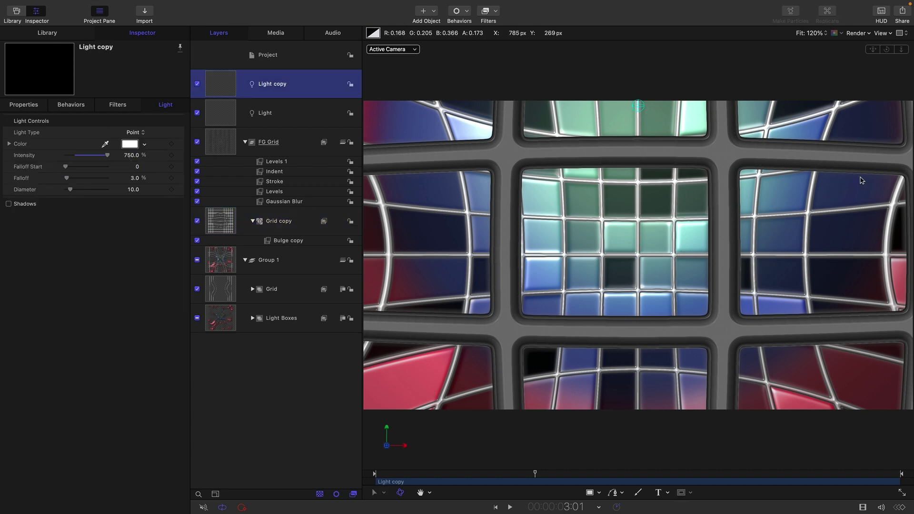
left_click(132, 157)
left_click(131, 156)
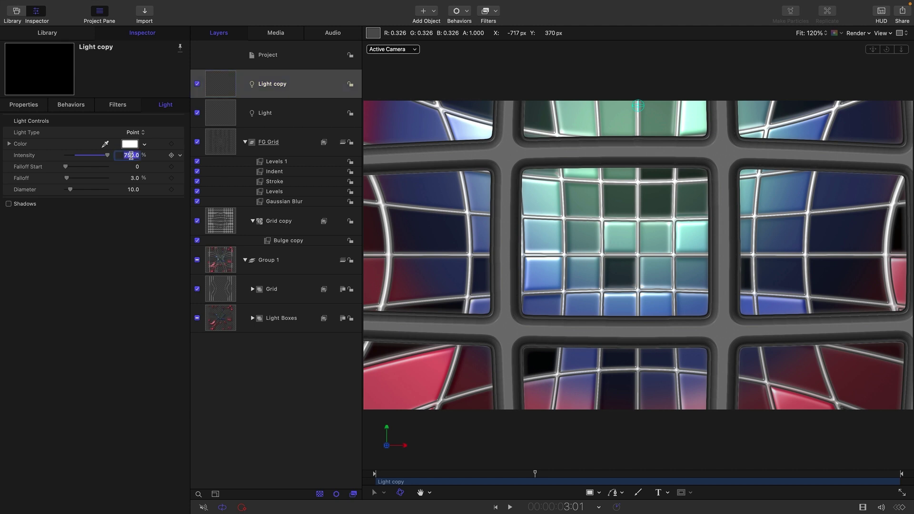
type("20")
key("Return")
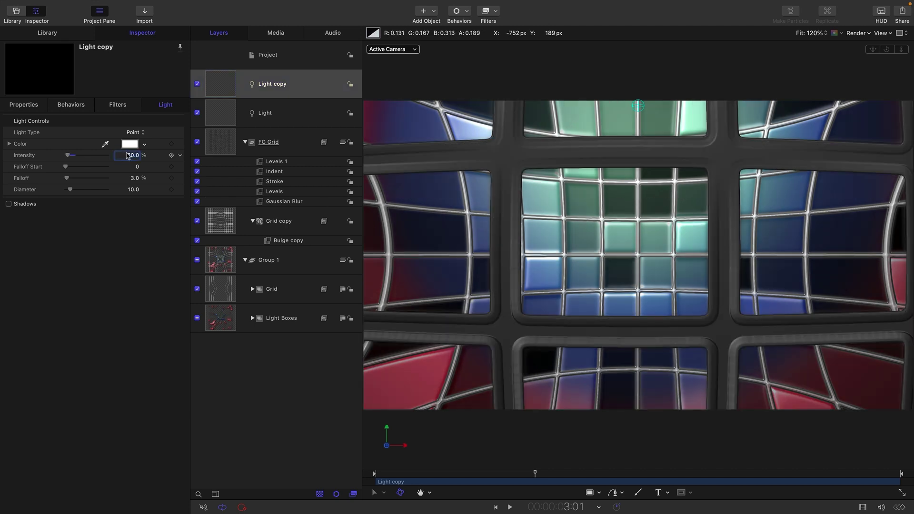
left_click_drag(133, 160, 146, 160)
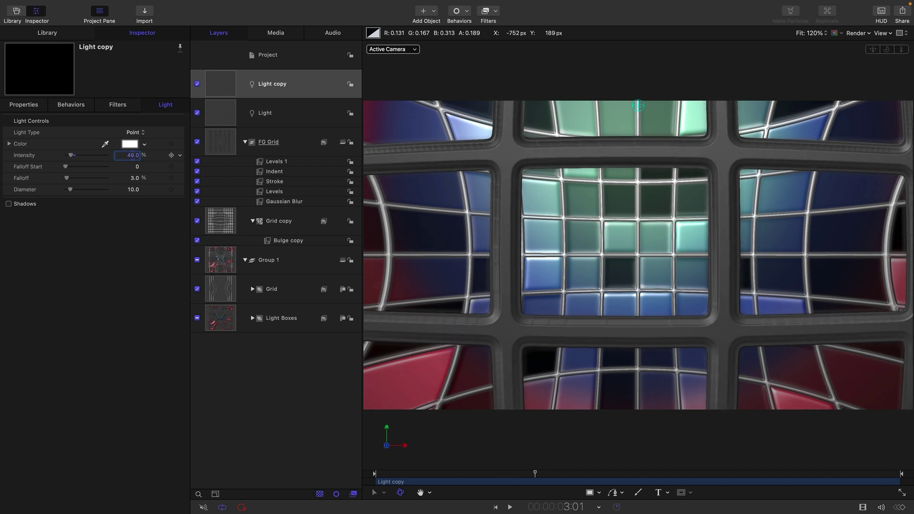
Darken the foreground grid further by lowering the RGB output white point in FG Grid's Levels 1 filter
left_click(280, 162)
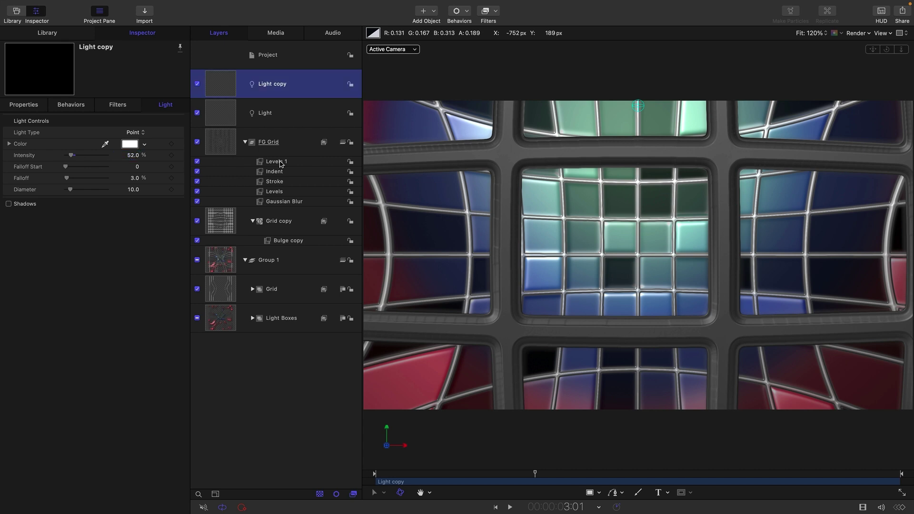
left_click_drag(119, 200, 95, 203)
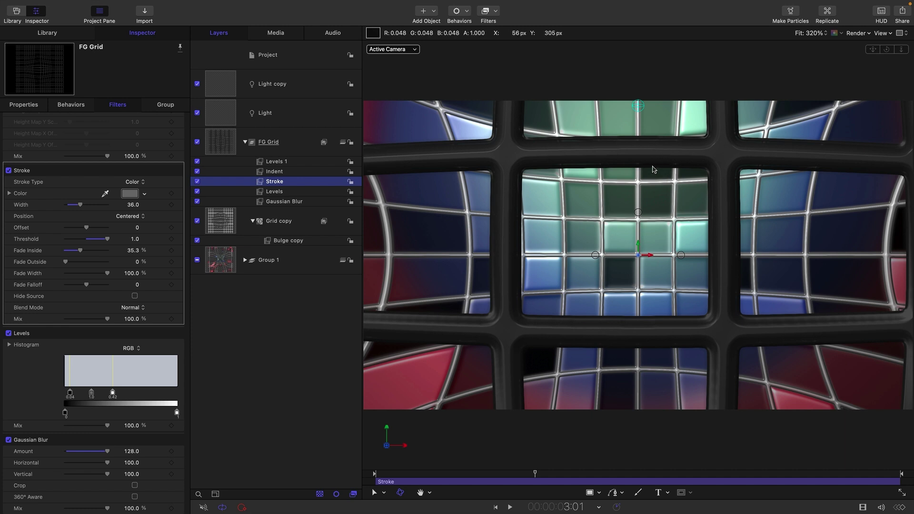
In the Levels filter of Group 1's Grid group, lower the alpha channel's input white point to 0.83
left_click(245, 260)
left_click(252, 289)
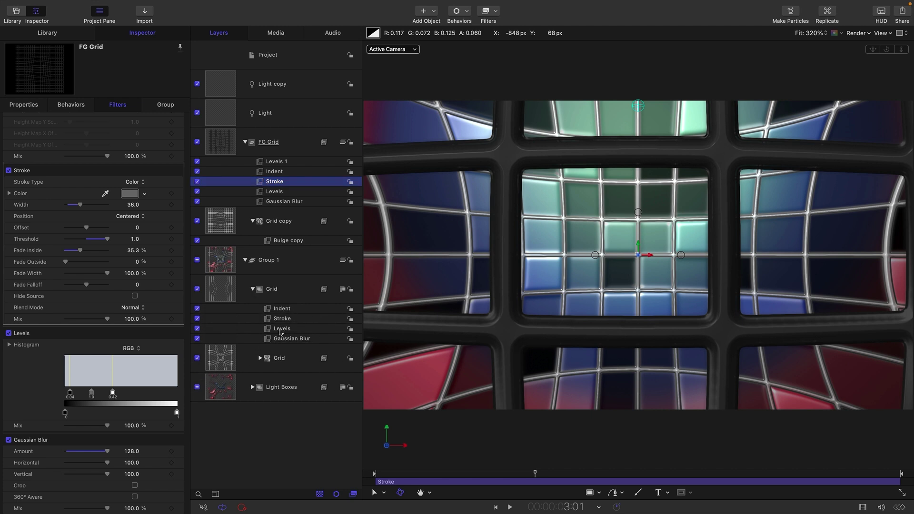
left_click(278, 330)
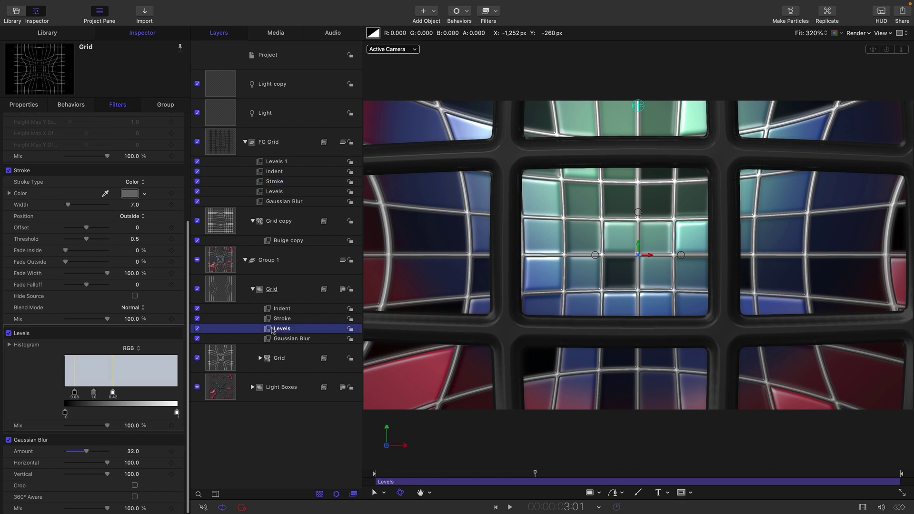
right_click(122, 335)
left_click(153, 337)
left_click(129, 348)
left_click(133, 387)
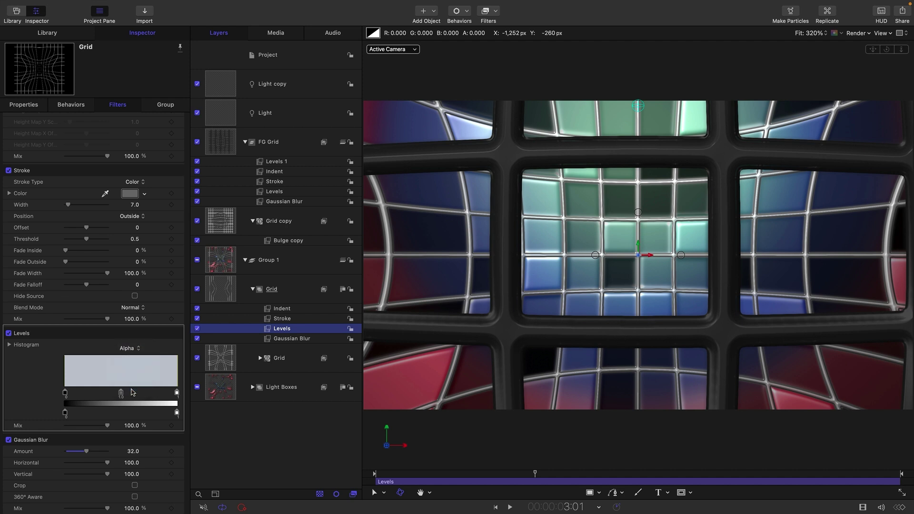
left_click_drag(177, 394, 159, 396)
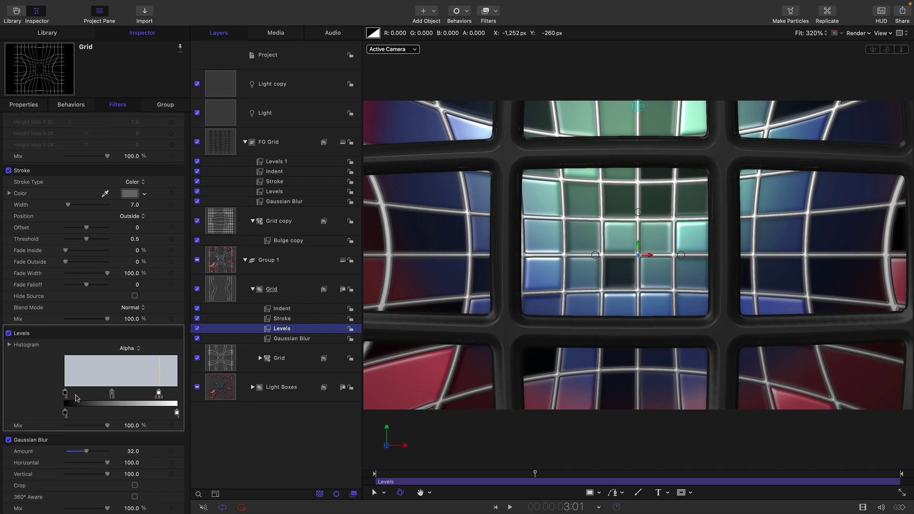
Add a Clouds generator to Group 1 above its Grid group
left_click(232, 261)
left_click(46, 33)
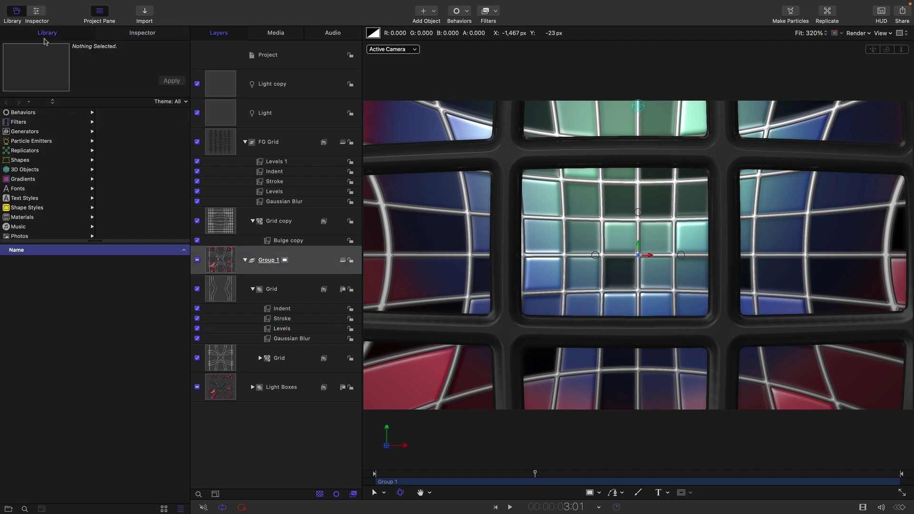
left_click(22, 132)
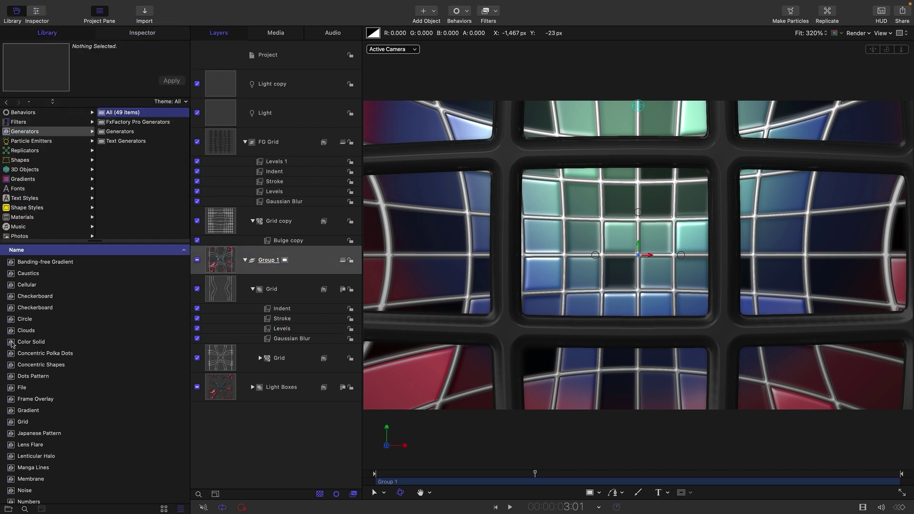
left_click_drag(23, 331, 248, 273)
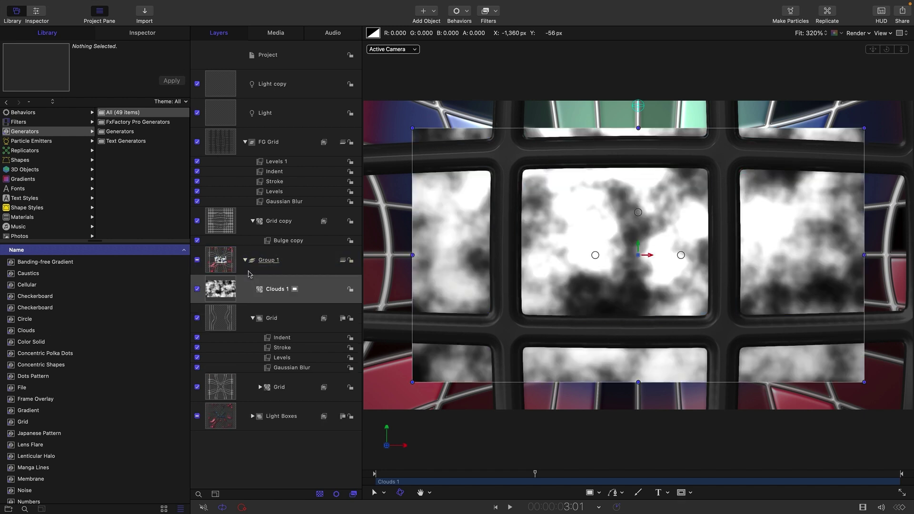
Set the Clouds 1 generator's width and height to 4096
left_click(143, 33)
left_click(137, 132)
type("4096")
left_click(132, 143)
type("4096")
key("Return")
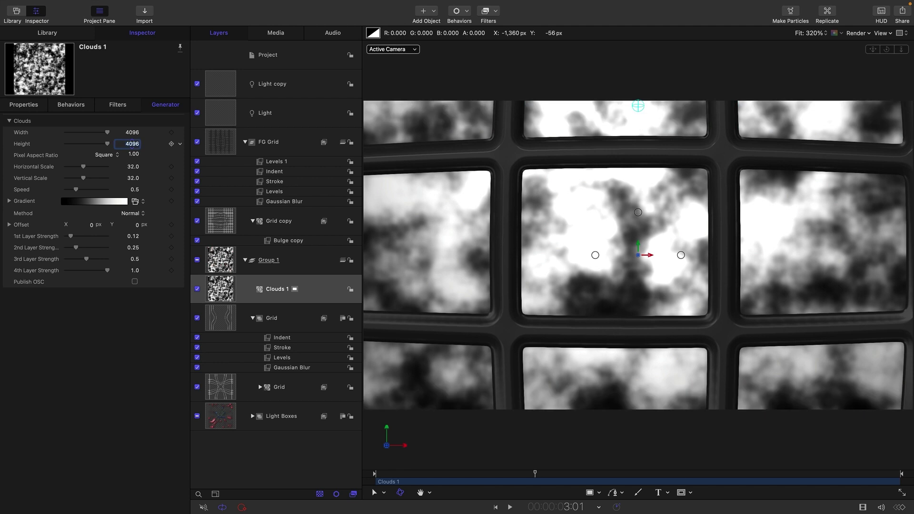
Add an image mask to Clouds 1 using the Grid group as its source, and make the Grid group visible again
right_click(216, 296)
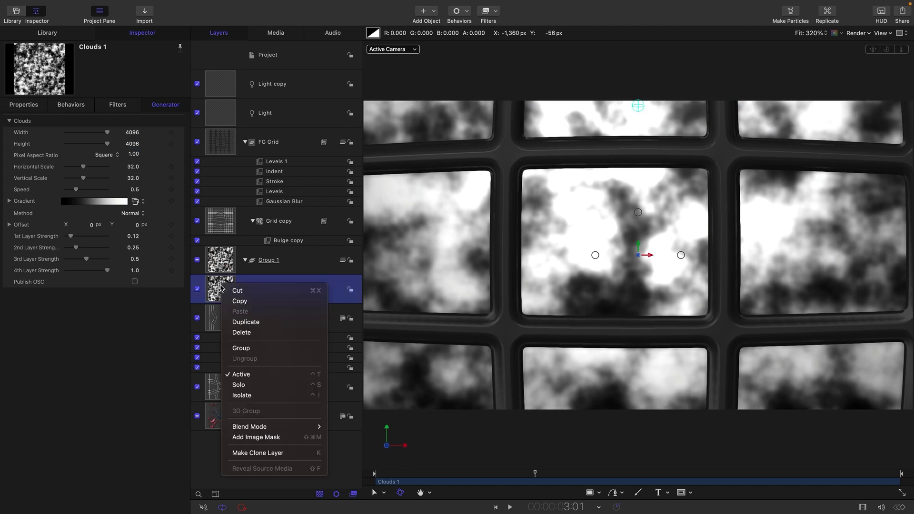
left_click(255, 437)
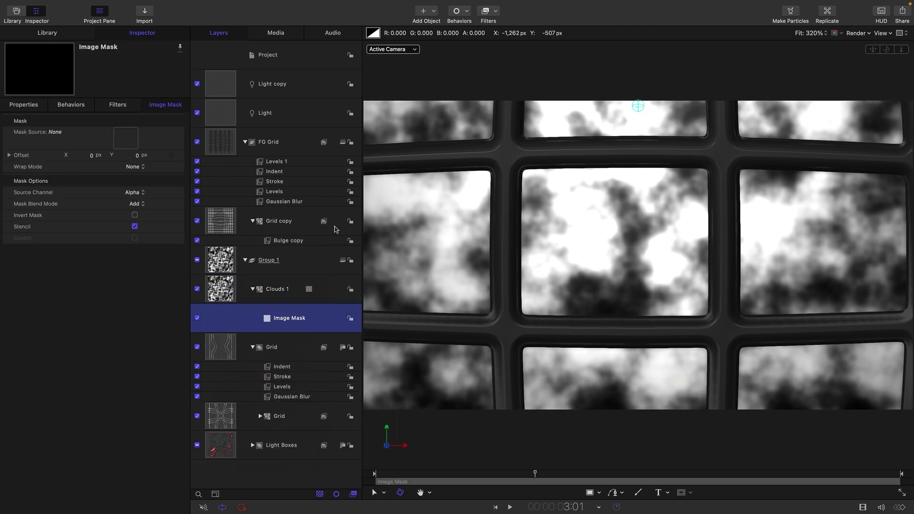
left_click_drag(213, 354, 270, 319)
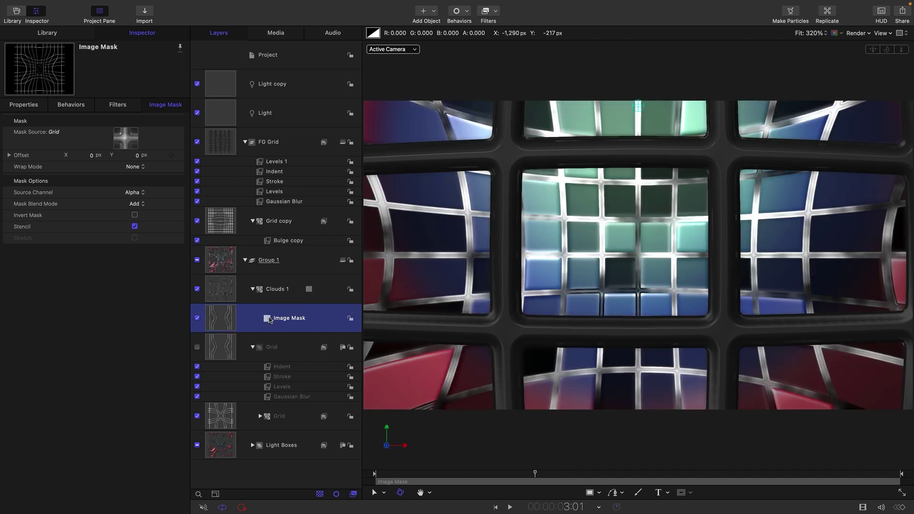
left_click(197, 348)
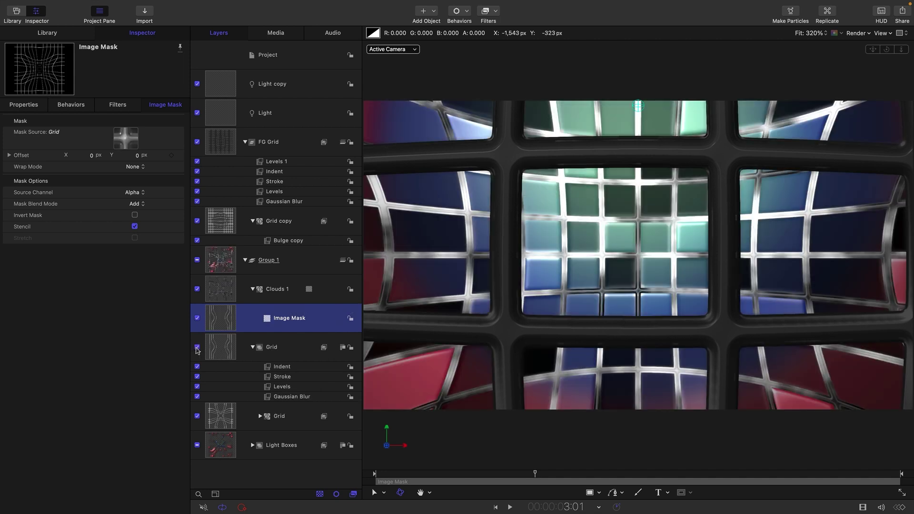
Set the 1st, 2nd and 3rd layer strengths of Clouds 1 to 0
left_click(233, 289)
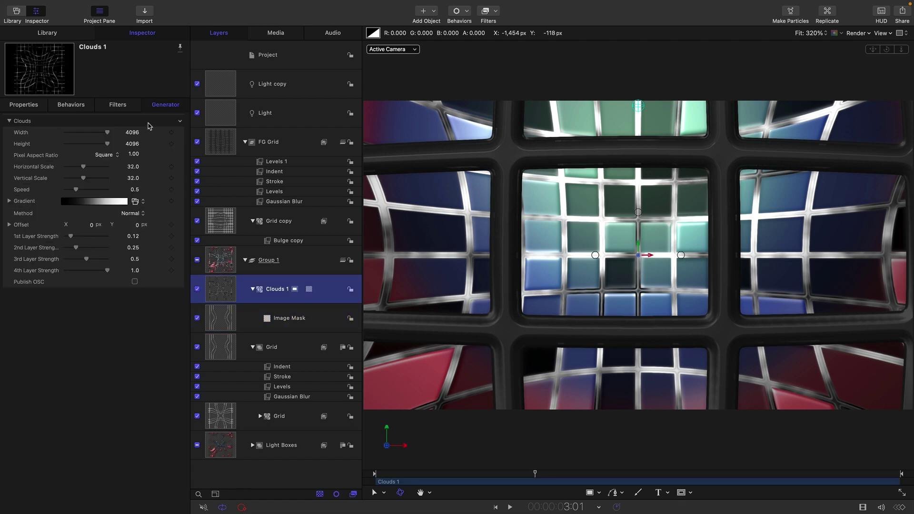
left_click_drag(70, 236, 52, 263)
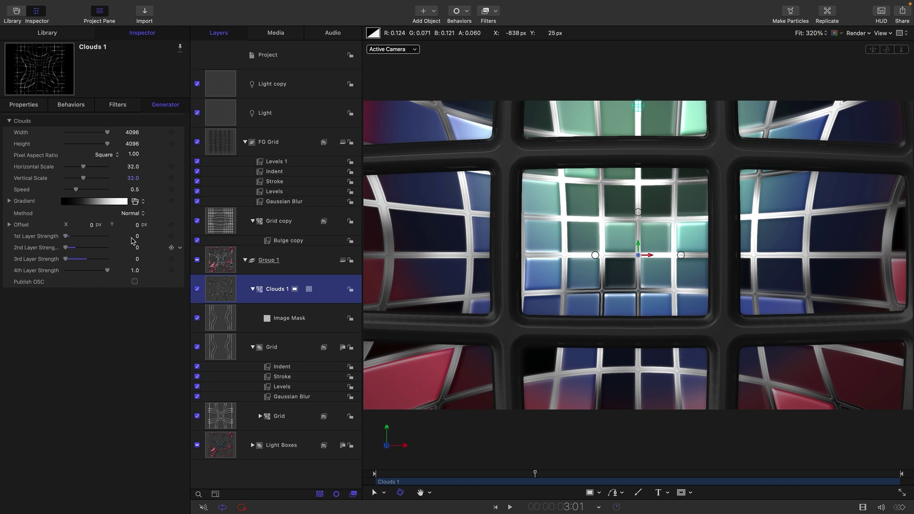
Add a Ramp behavior to the Y offset of Clouds 1 with an end value of 0.5 px, and play the animation
left_click(9, 225)
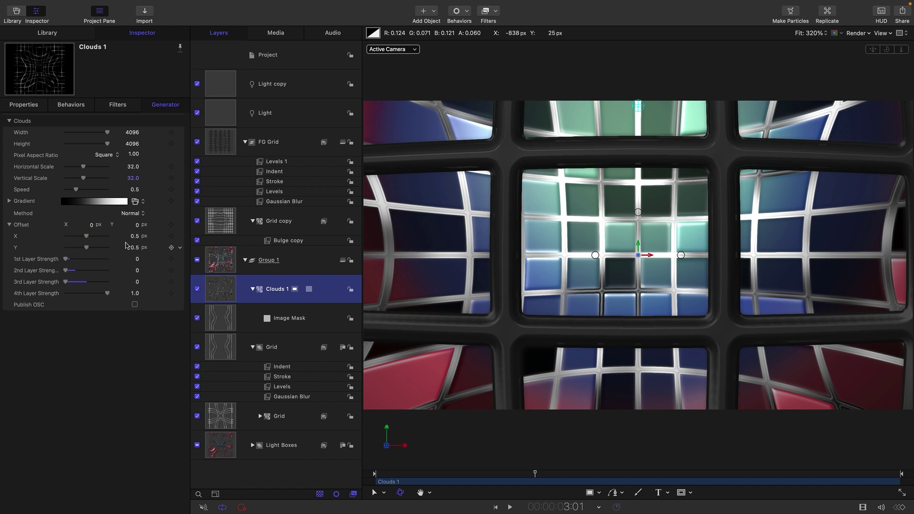
left_click(181, 248)
mouse_move(231, 349)
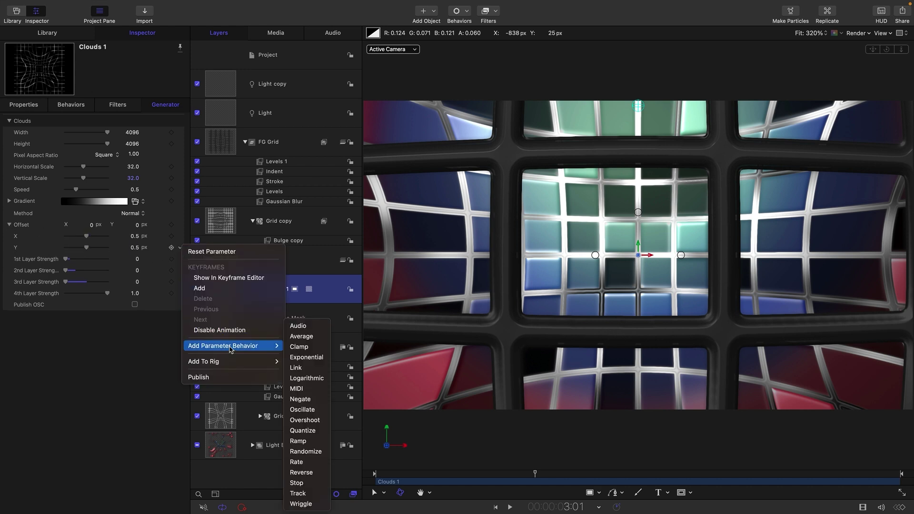
left_click(300, 441)
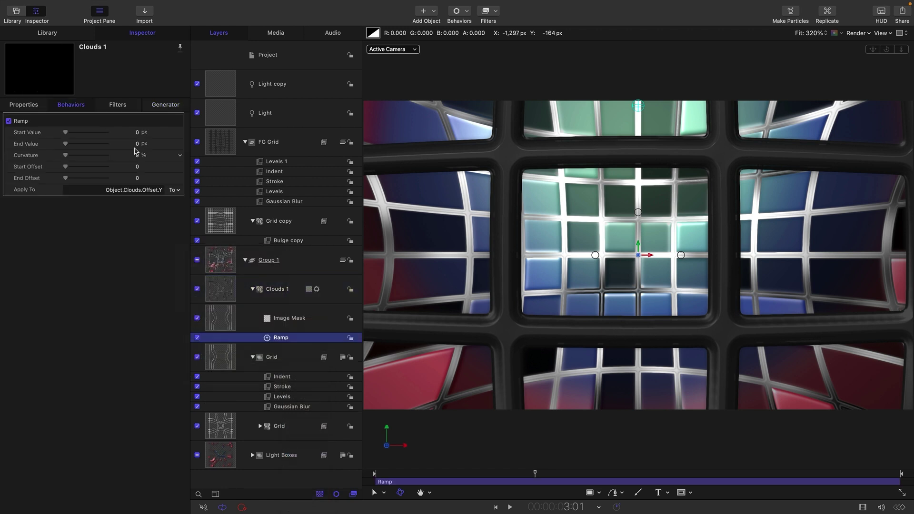
left_click(137, 145)
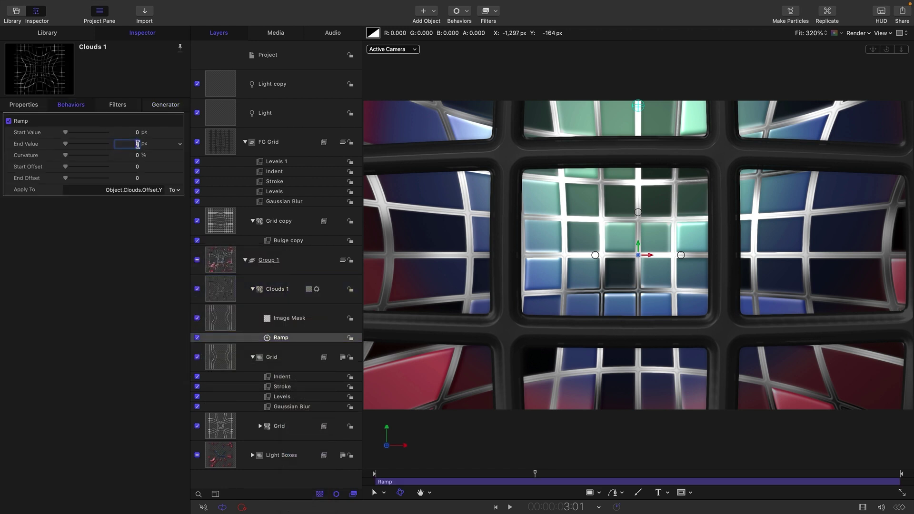
type("0.5")
key("Return")
key("space")
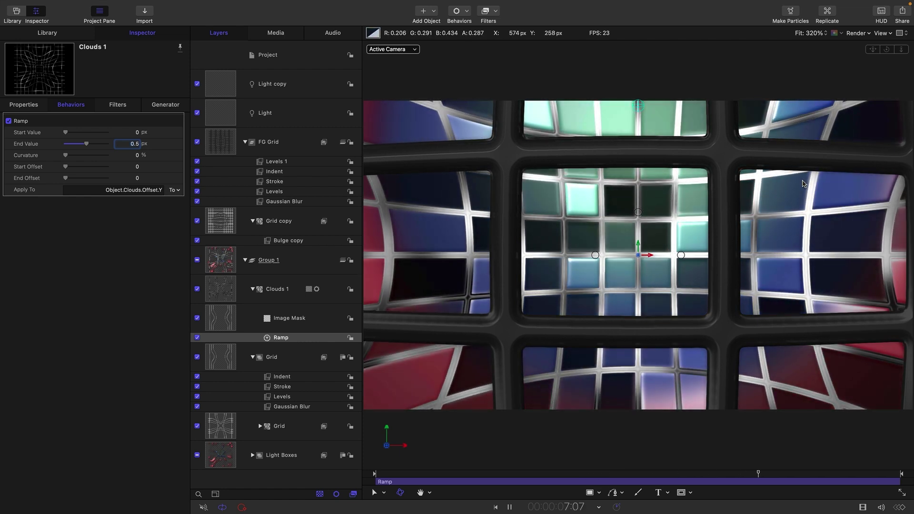
Set the blend mode of Clouds 1 to Add and stop the playback
left_click(222, 292)
key("F4")
key("F1")
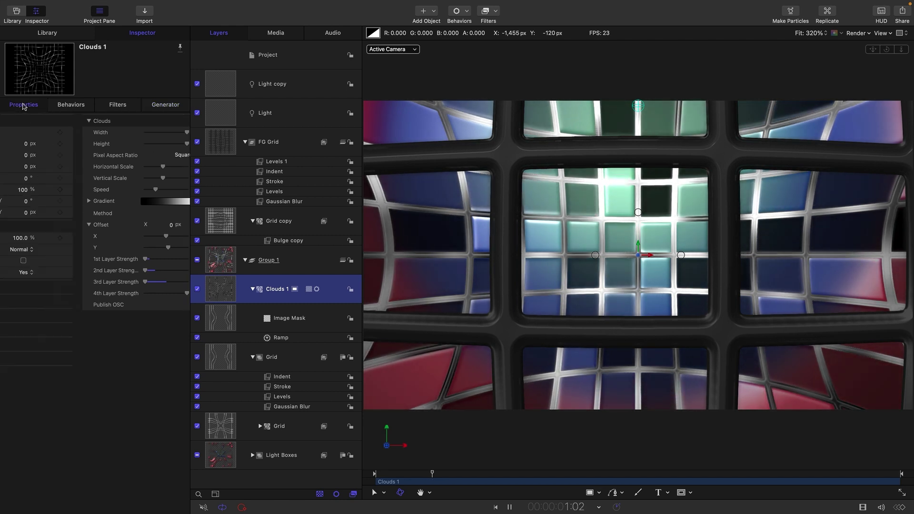
left_click(137, 249)
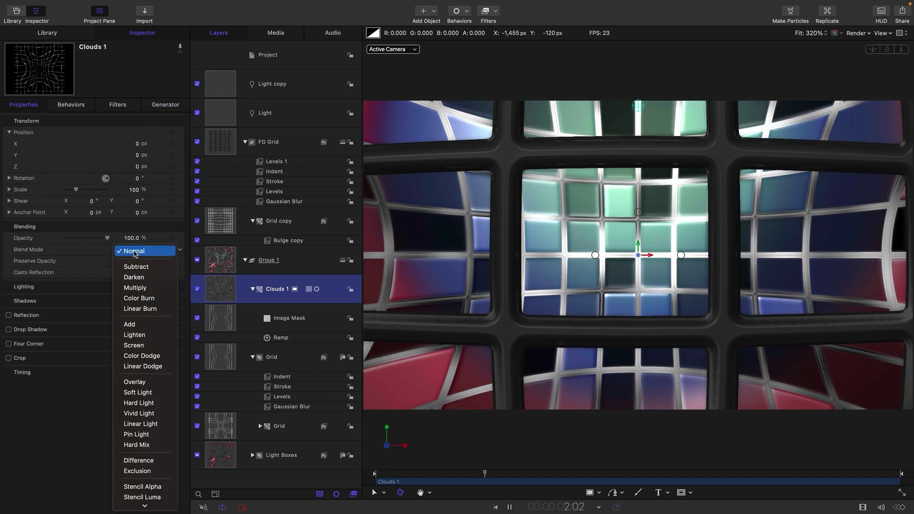
left_click(138, 326)
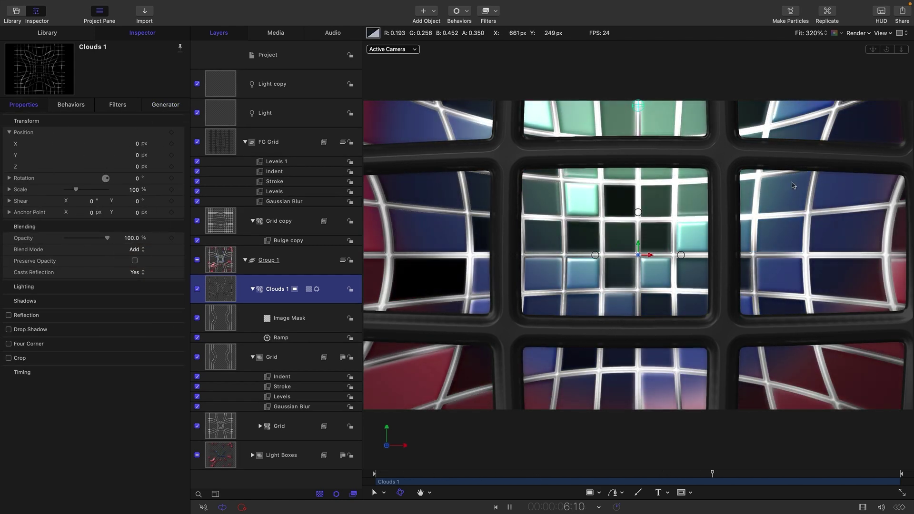
left_click(495, 508)
key("space")
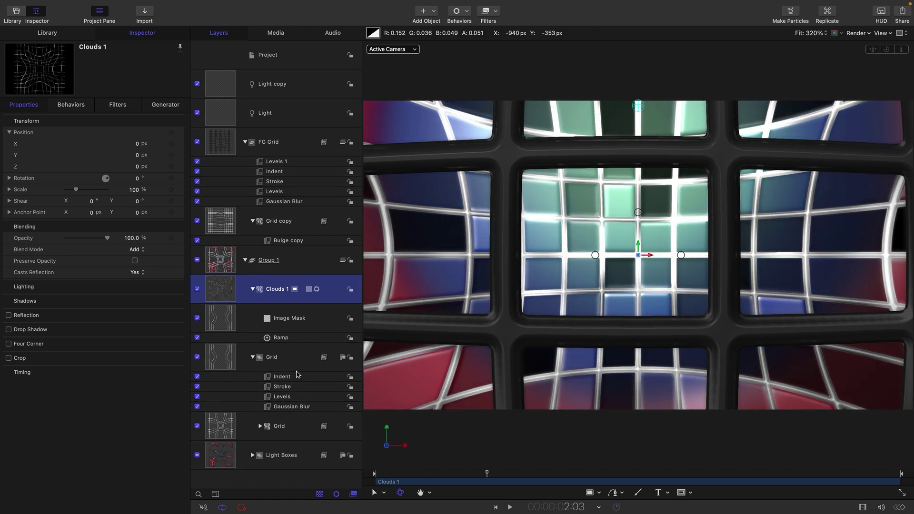
Turn off lighting shading for the Light Boxes group and move the playhead to 2:19
left_click(252, 456)
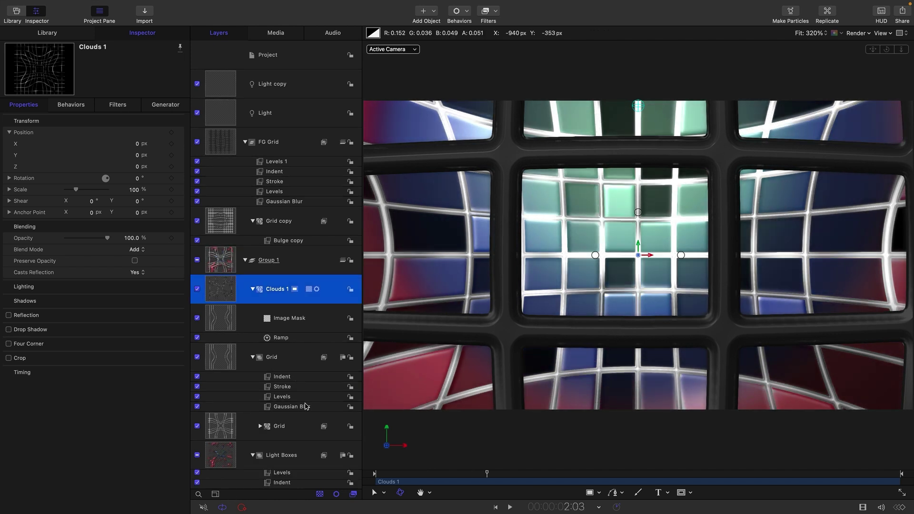
scroll(299, 419, "down", 3)
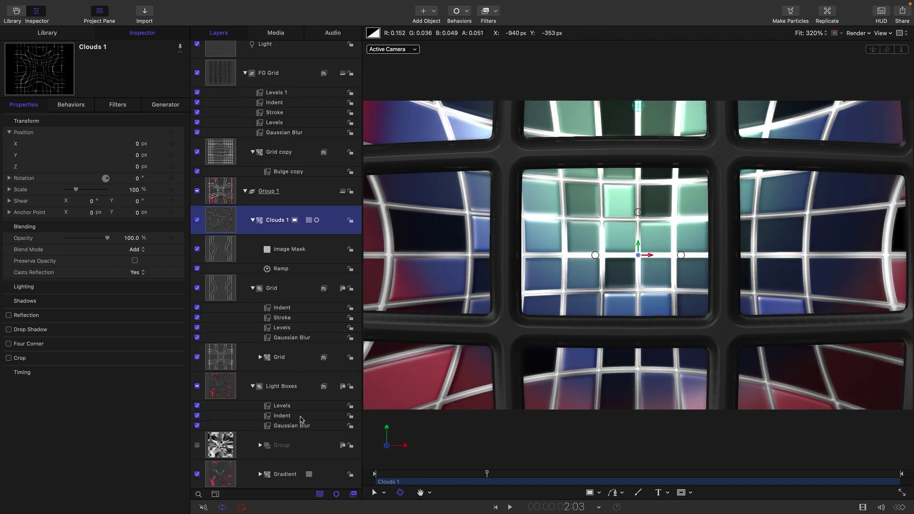
left_click(226, 388)
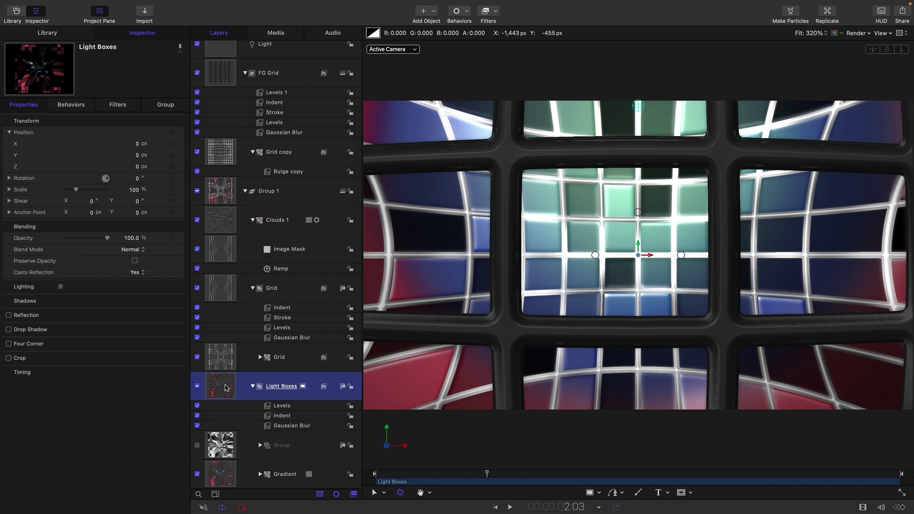
left_click(161, 286)
left_click(137, 298)
left_click(128, 323)
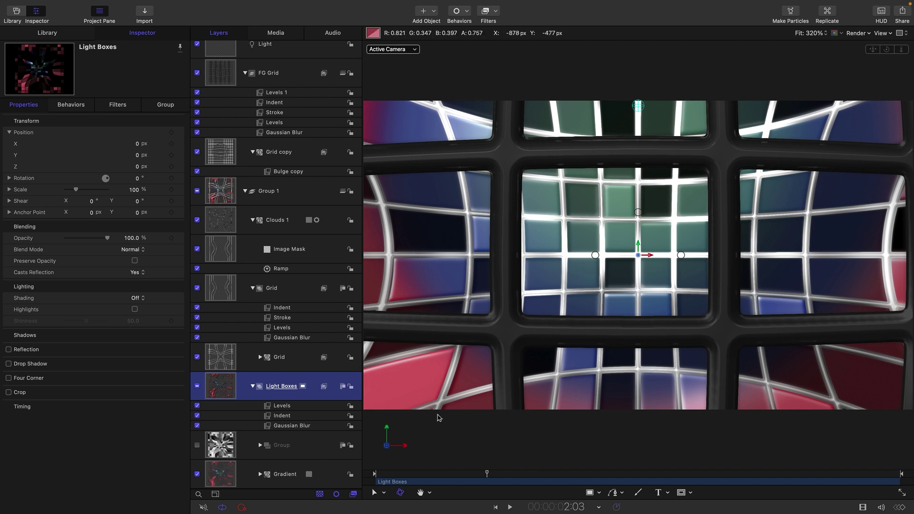
left_click_drag(486, 475, 522, 466)
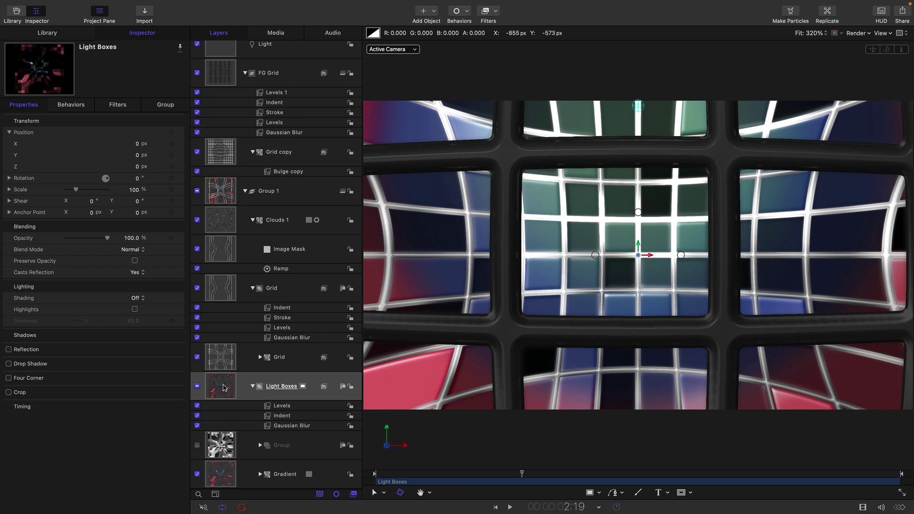
Apply the Add Noise filter to the Light Boxes group
left_click(498, 12)
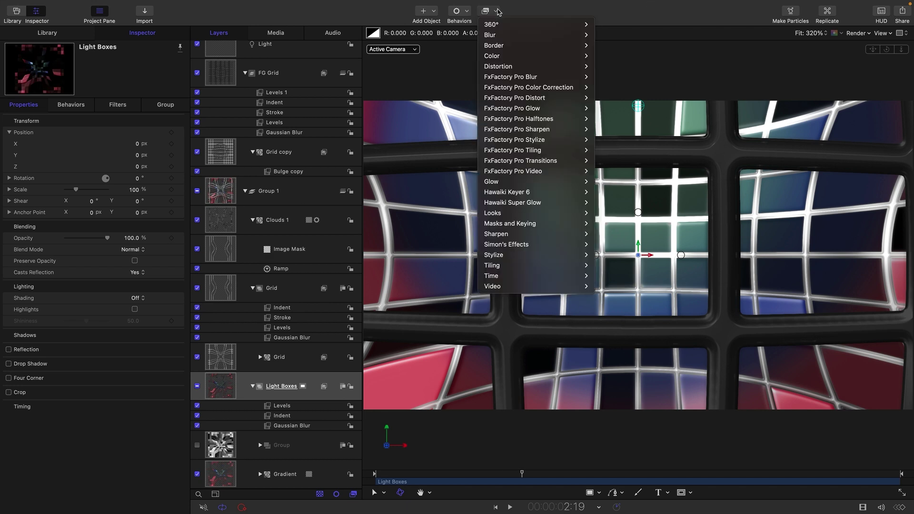
mouse_move(497, 260)
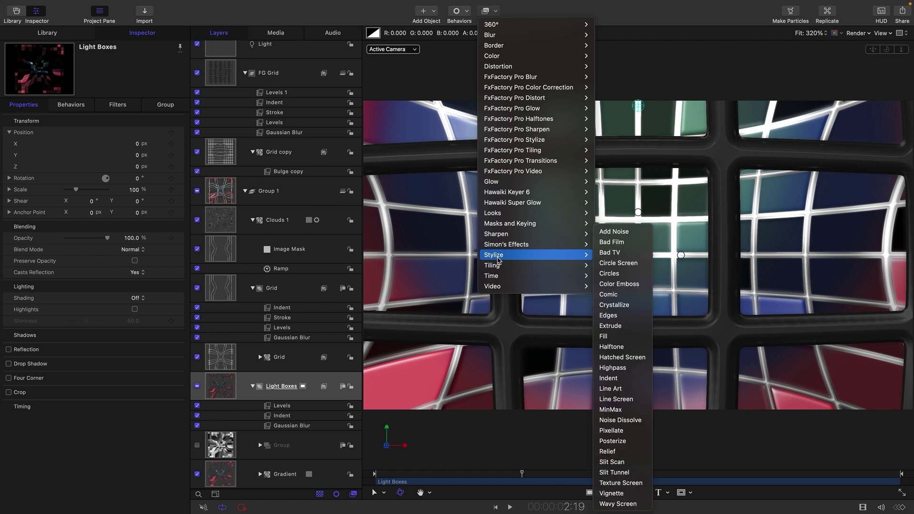
left_click(636, 232)
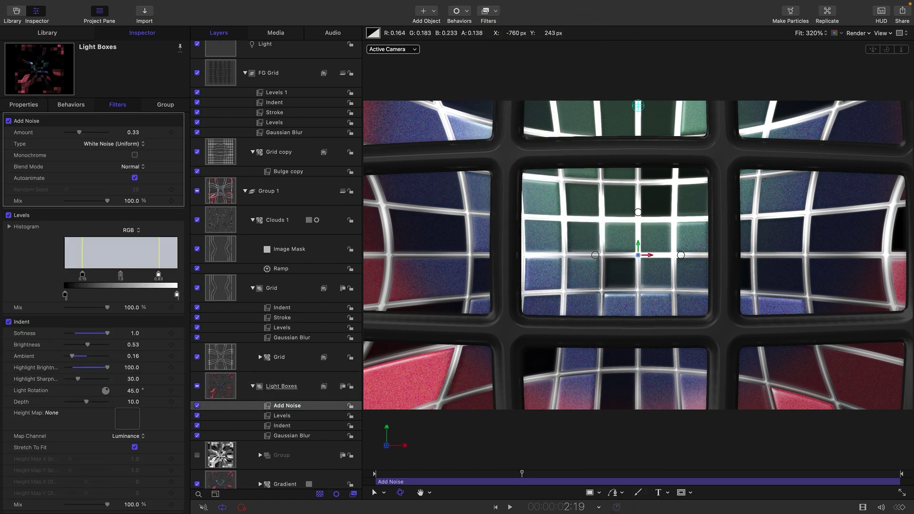
Disable Autoanimate for the Add Noise filter, set its mix to 30%, and inspect the grain up close
left_click(135, 178)
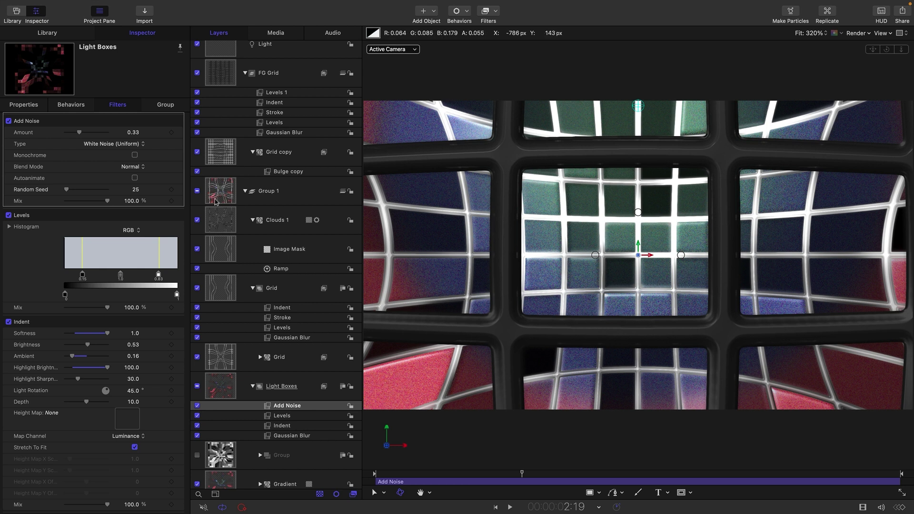
left_click(130, 201)
type("30")
key("Return")
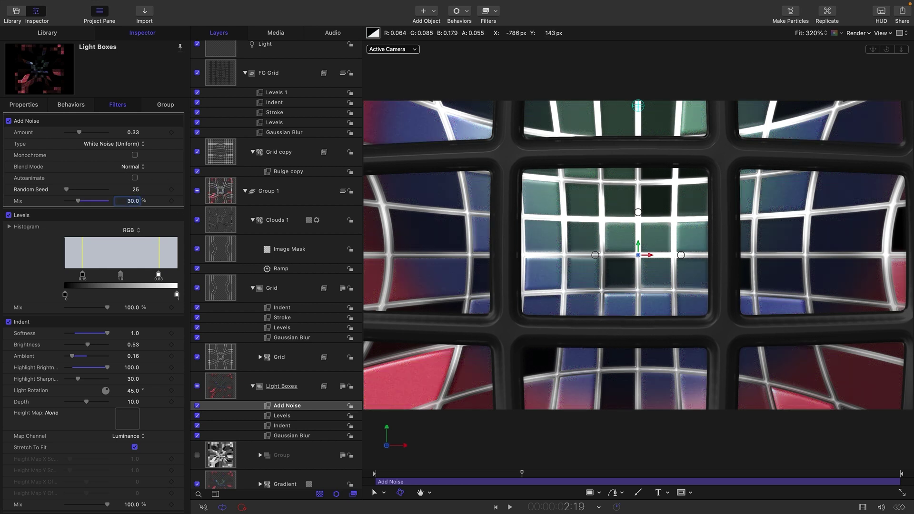
key("super+equal")
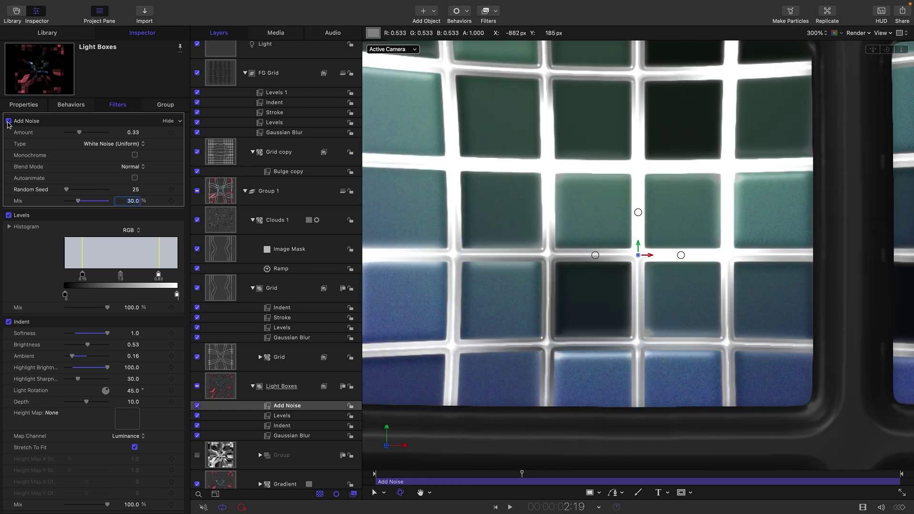
key("shift+z")
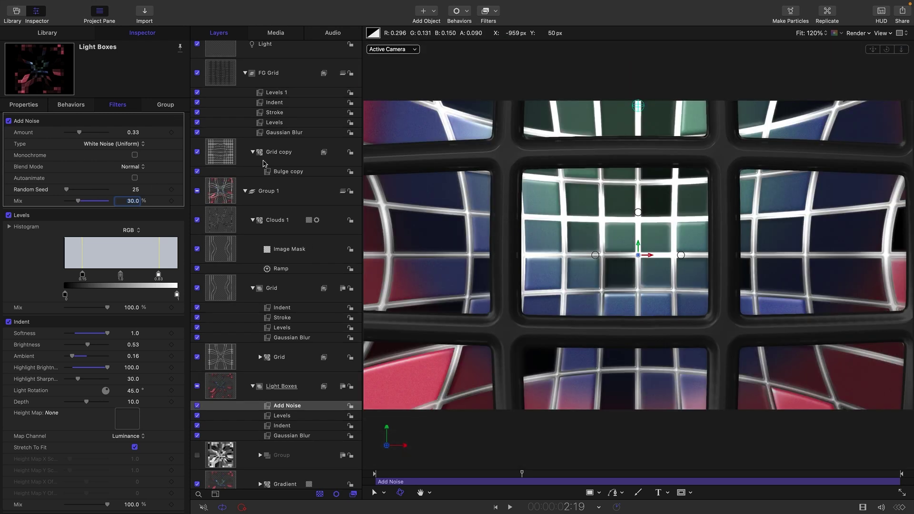
Collapse the FG Grid and Group 1 groups and import Icon.png from the Assets folder
left_click(245, 191)
left_click(245, 142)
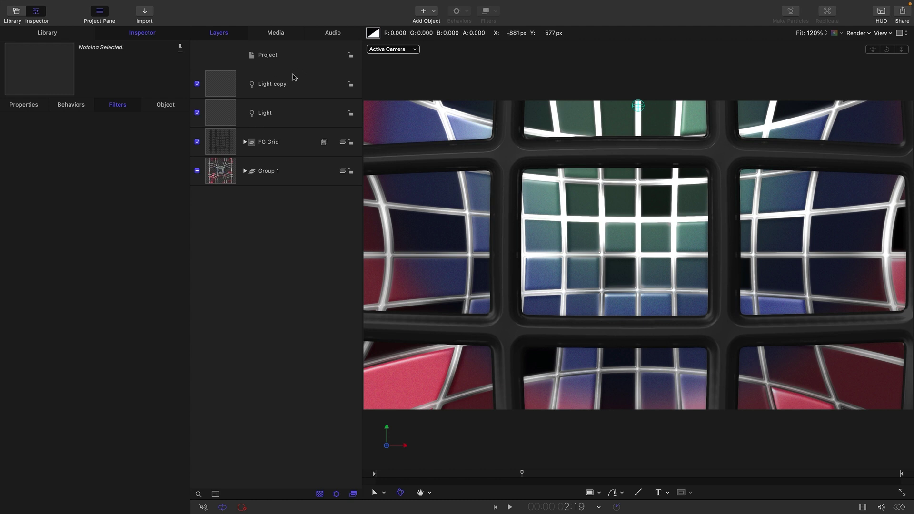
left_click(145, 30)
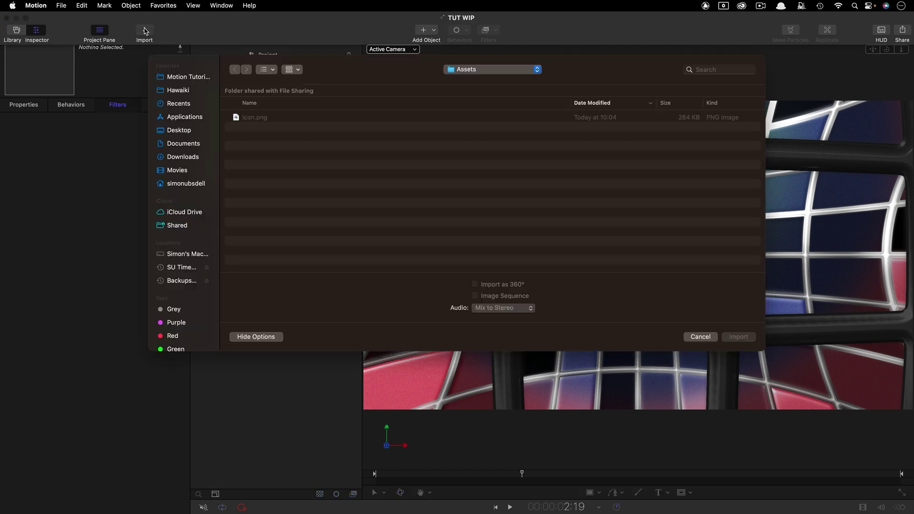
left_click(499, 69)
left_click(260, 119)
left_click(258, 119)
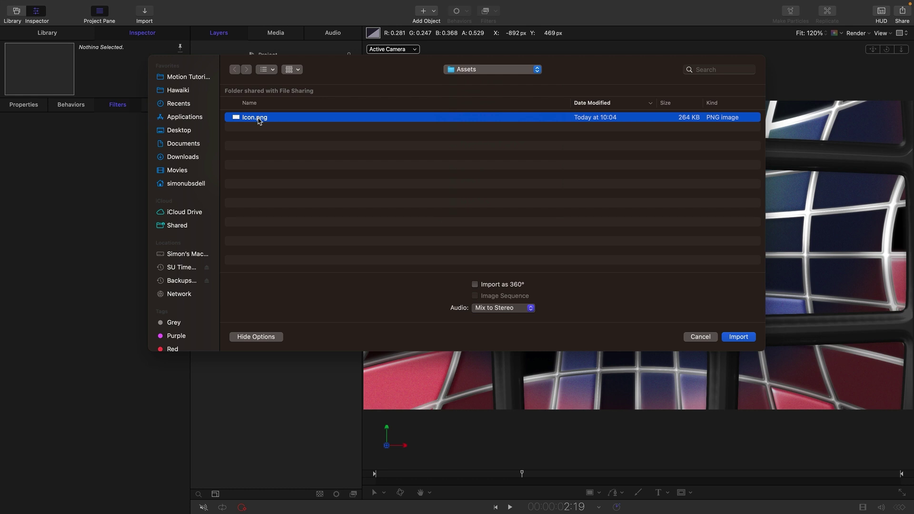
left_click(737, 338)
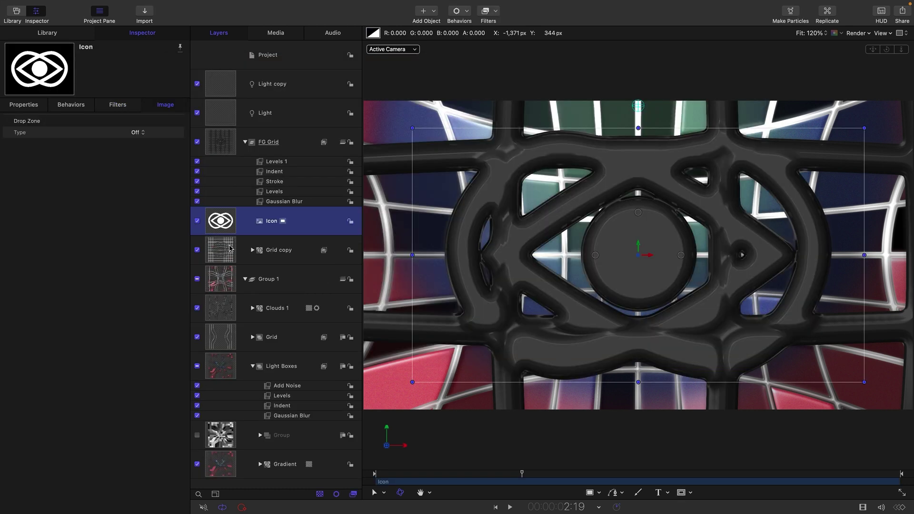
Move the icon image into a new group of its own and place that group between FG Grid and Group 1
left_click_drag(223, 221, 254, 74)
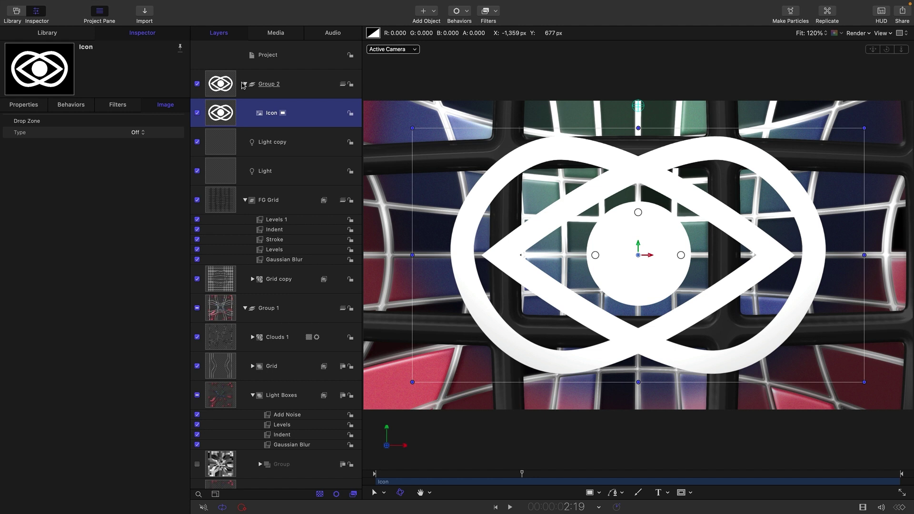
left_click(243, 84)
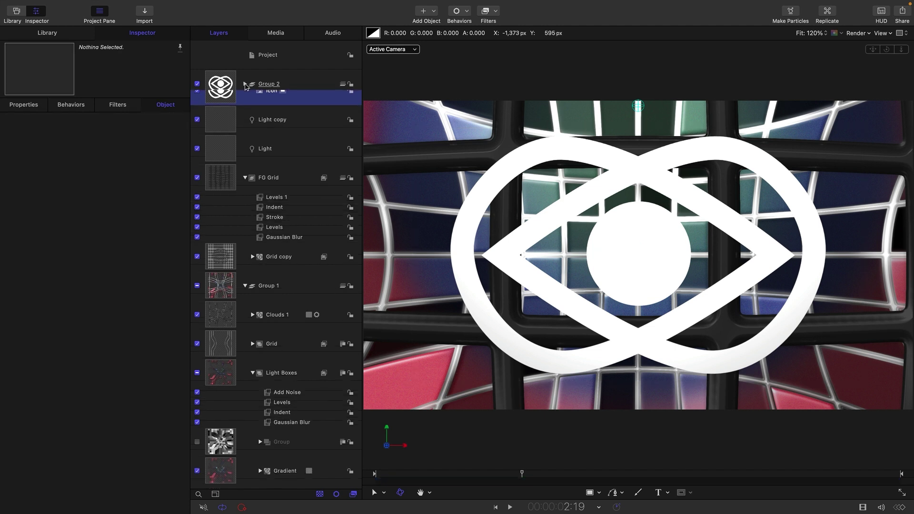
left_click(246, 172)
left_click(245, 201)
left_click_drag(227, 85, 209, 193)
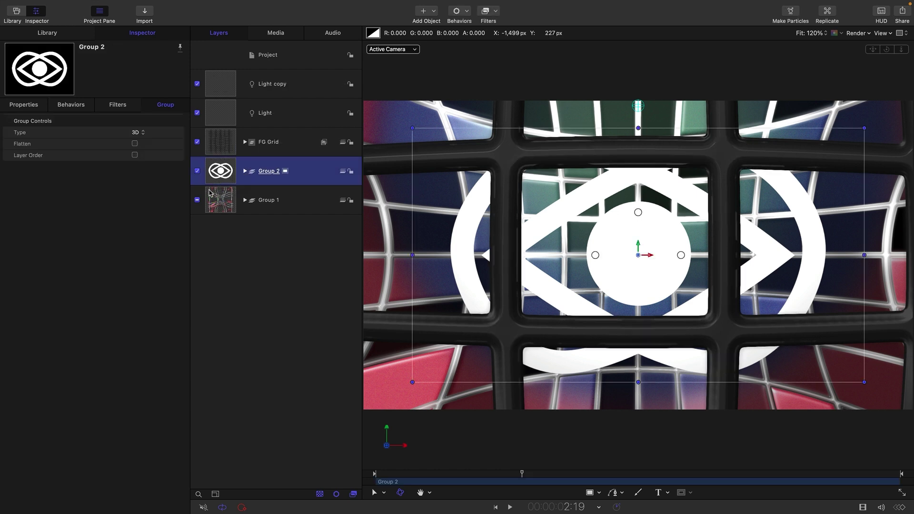
Rename Group 2 as Icon
double_click(274, 173)
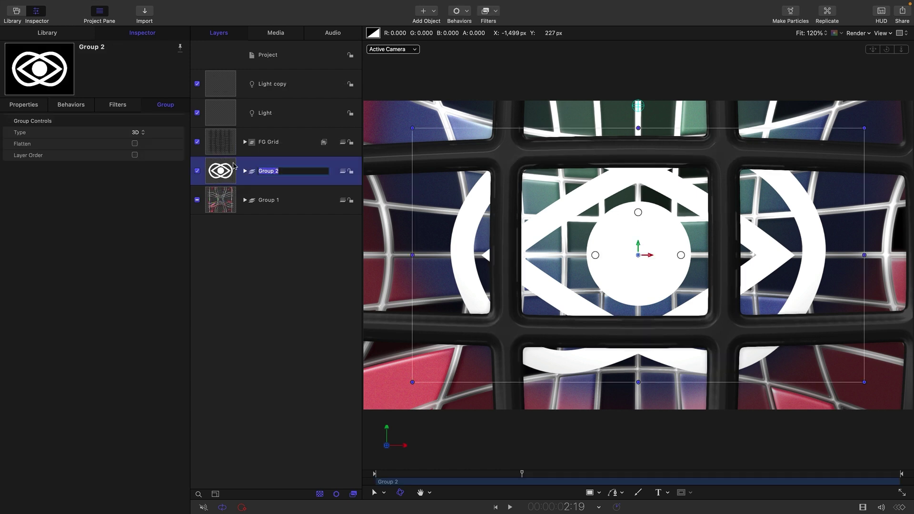
type("Icon")
key("Tab")
Set the Icon image's Z position to -500 px and its scale to 48%
left_click(29, 105)
mouse_move(135, 193)
left_mouse_down()
mouse_move(121, 193)
mouse_move(133, 189)
left_mouse_up()
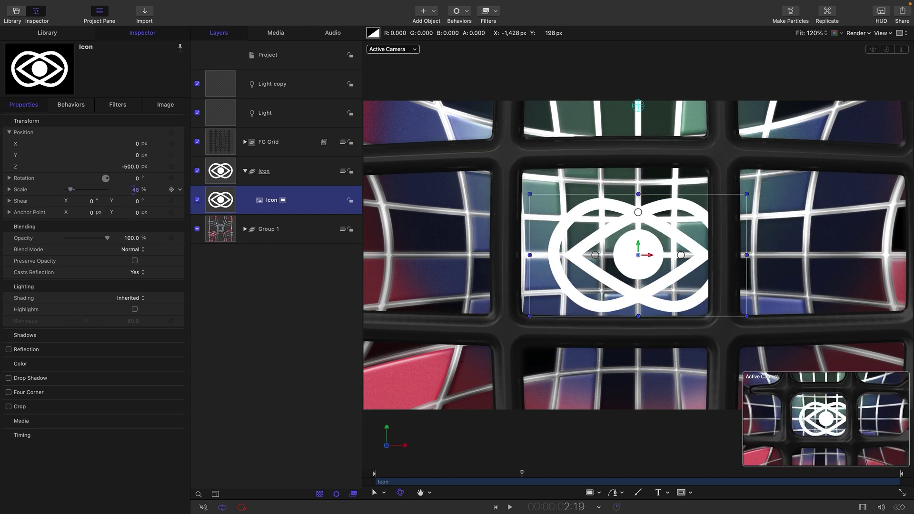
Set the X offset of the Grid copy generator in FG Grid to 83 px to frame the icon
left_click(244, 143)
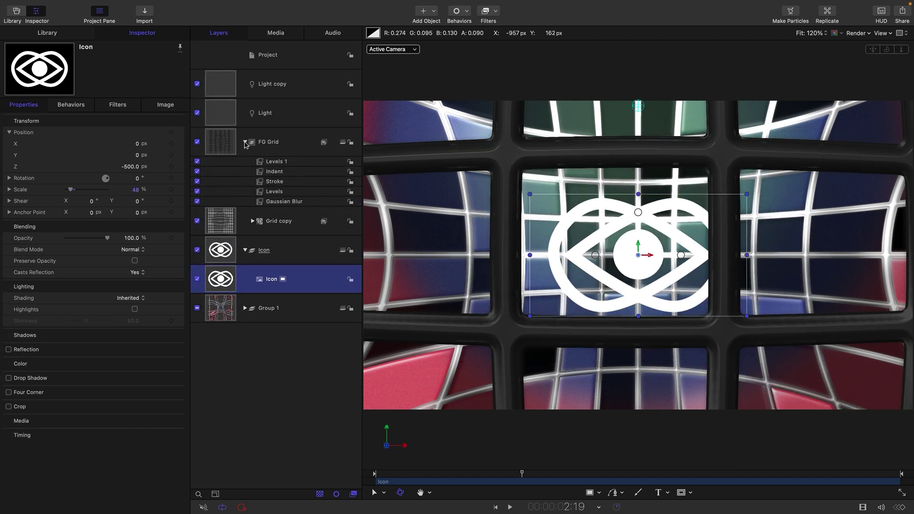
left_click(230, 222)
left_click(165, 105)
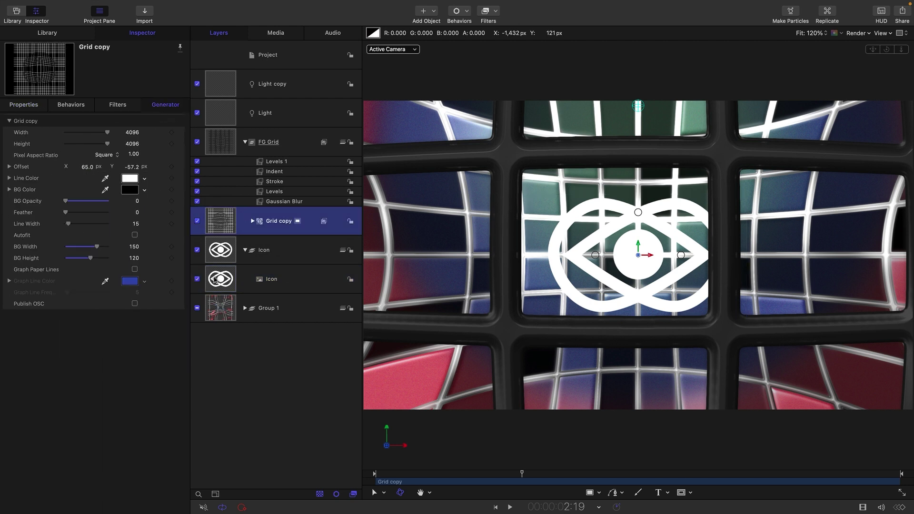
left_click_drag(86, 170, 97, 169)
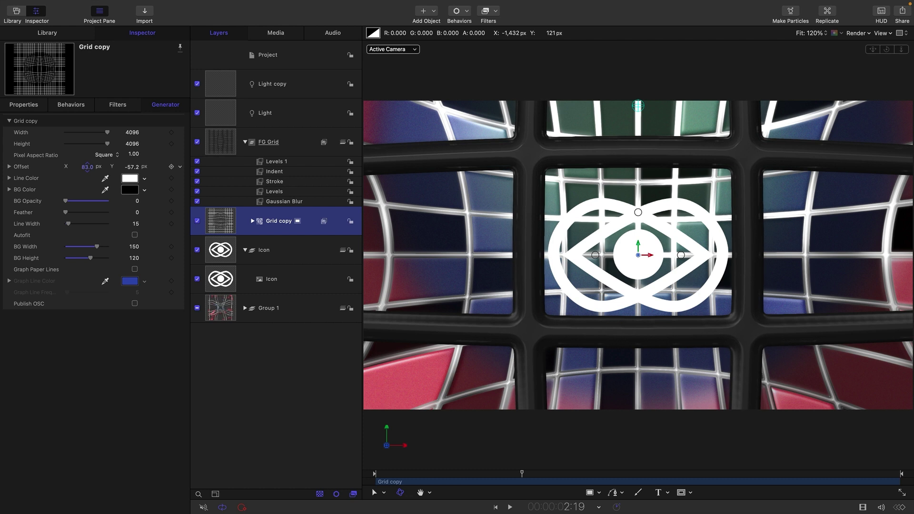
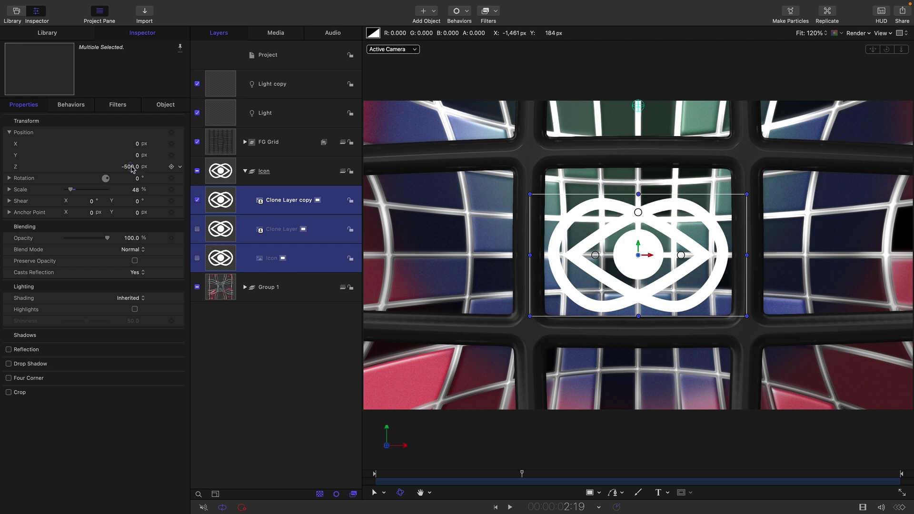
Set the Z position of the icon image and its two clone layers to 0 px and their scale to 35%
left_click(130, 166)
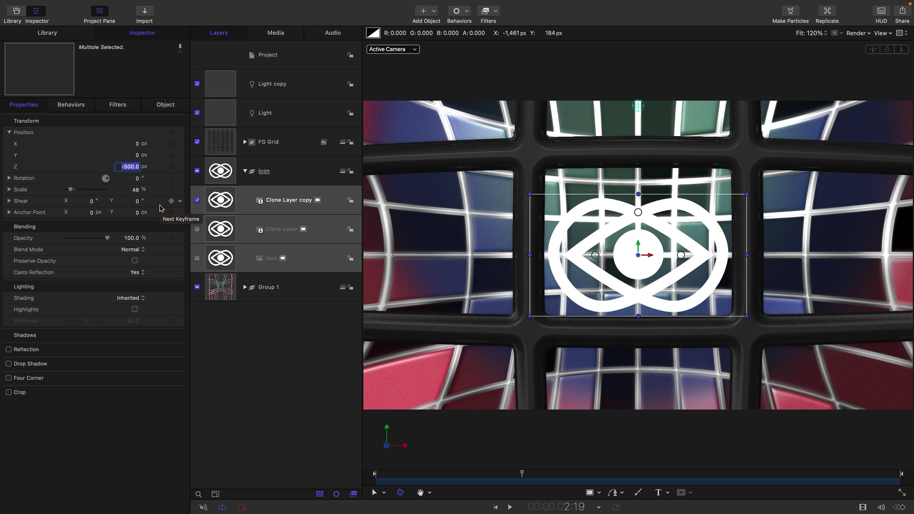
type("0")
key("Return")
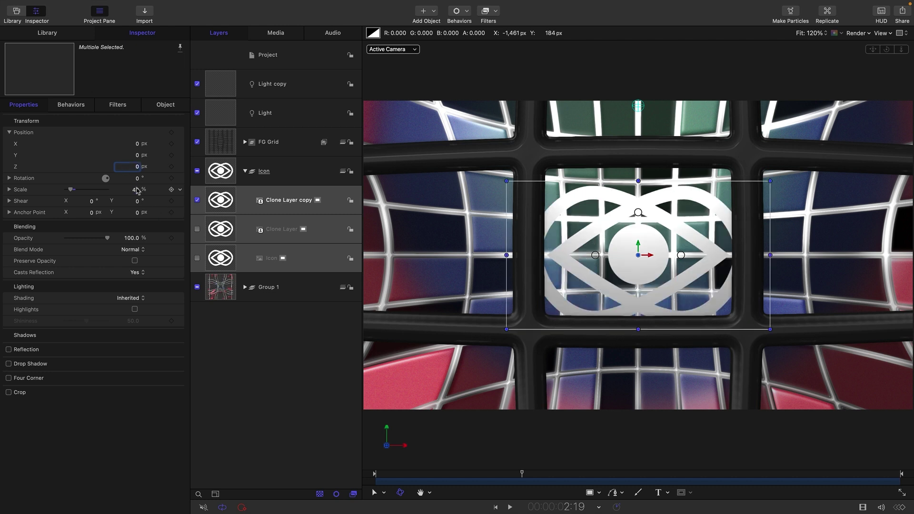
left_click_drag(137, 192, 141, 186)
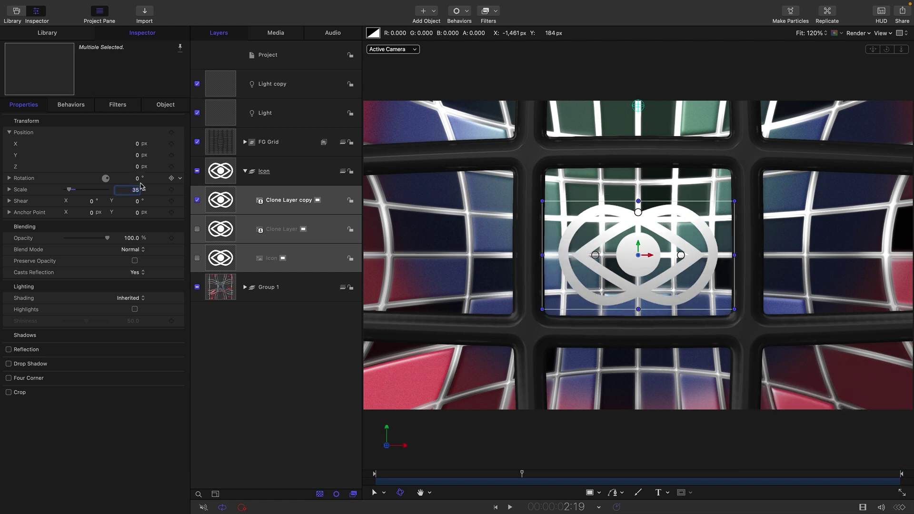
left_click(235, 177)
Apply a Stroke border filter to Clone Layer copy in the Icon group
left_click(224, 204)
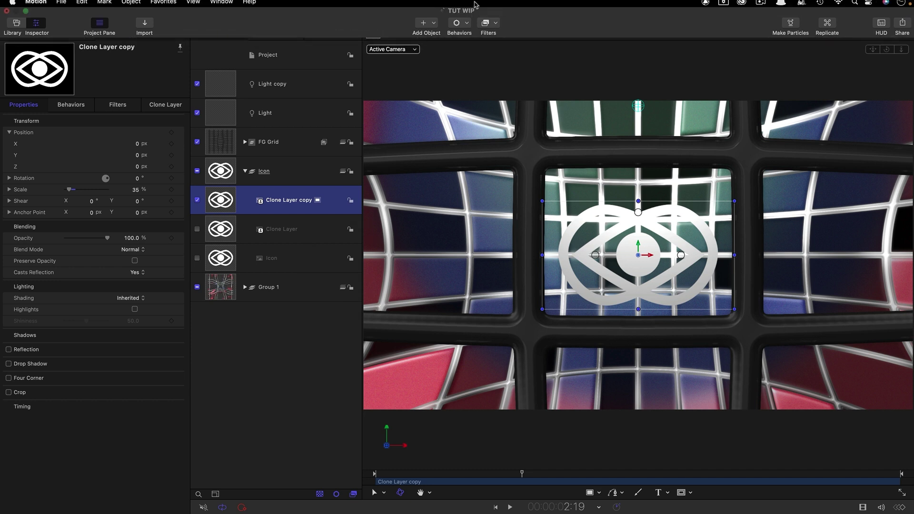
left_click(498, 29)
mouse_move(561, 64)
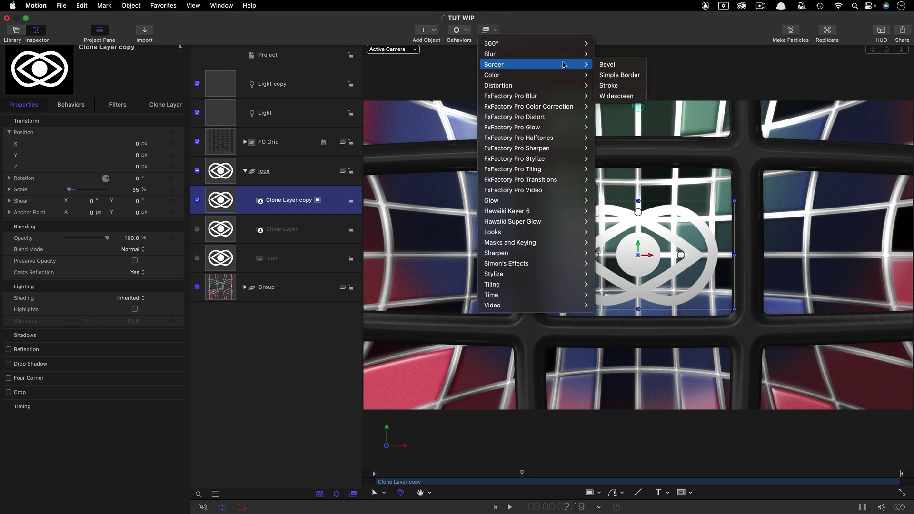
left_click(613, 87)
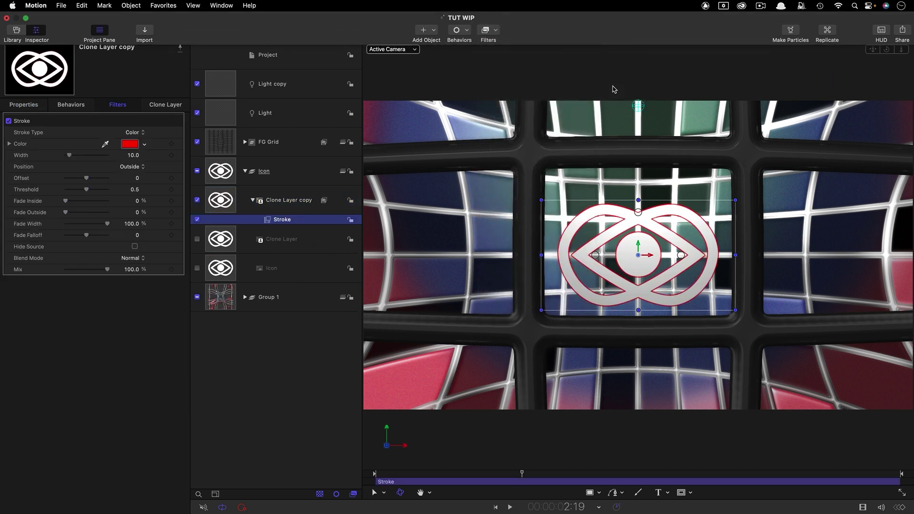
Make the stroke white by reducing its saturation to 0%, and hide the source so only the outline shows
left_click(129, 144)
left_click_drag(82, 335, 4, 334)
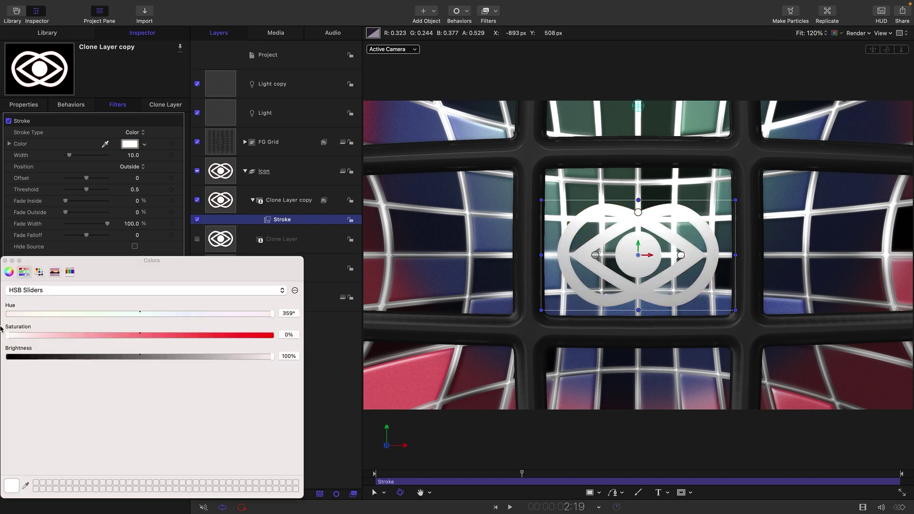
left_click(6, 260)
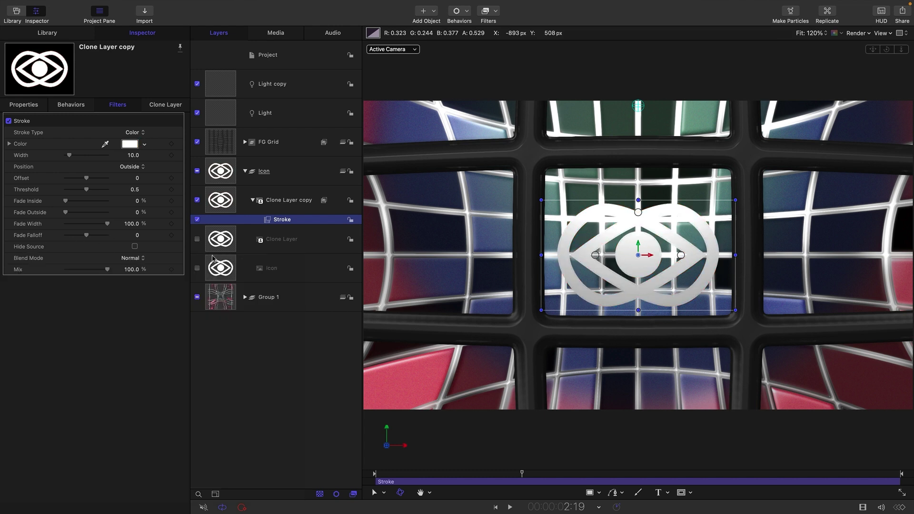
left_click(136, 247)
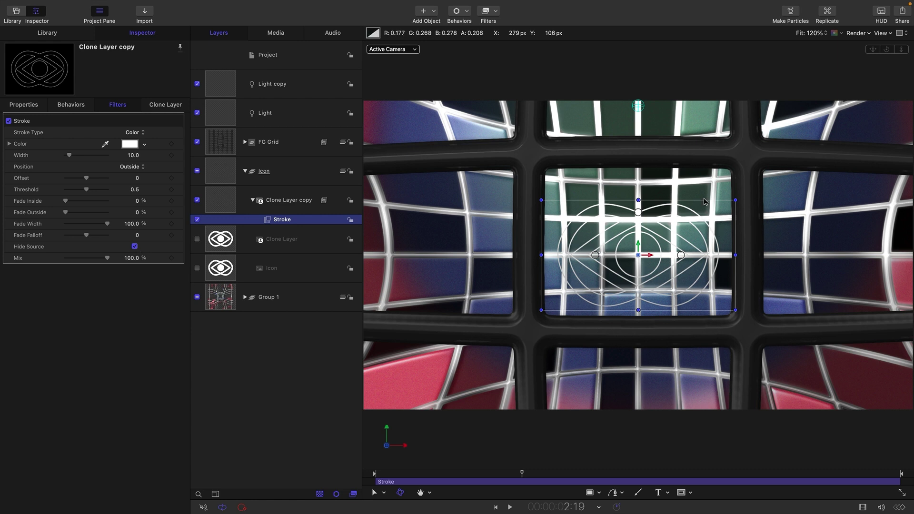
left_click(252, 200)
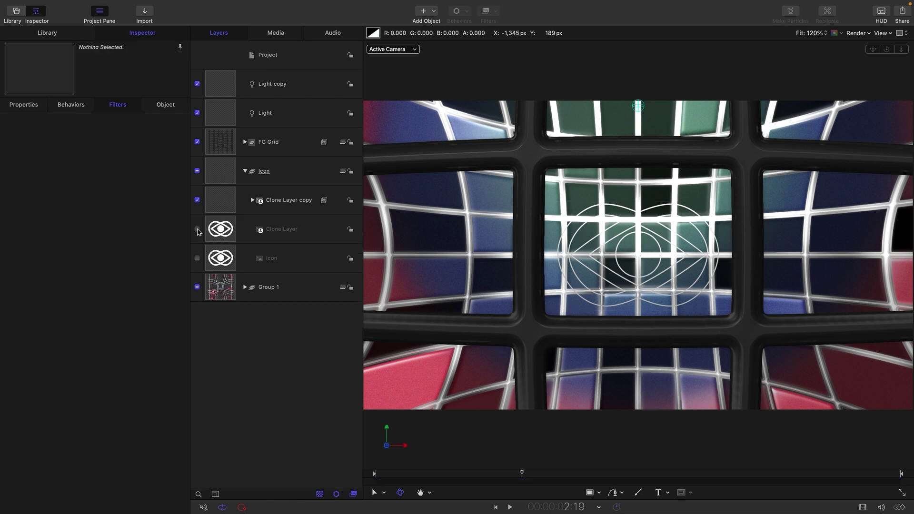
Turn on the original Clone Layer in the Icon group and apply an Extrude filter to it
left_click(197, 229)
left_click(220, 233)
left_click(496, 30)
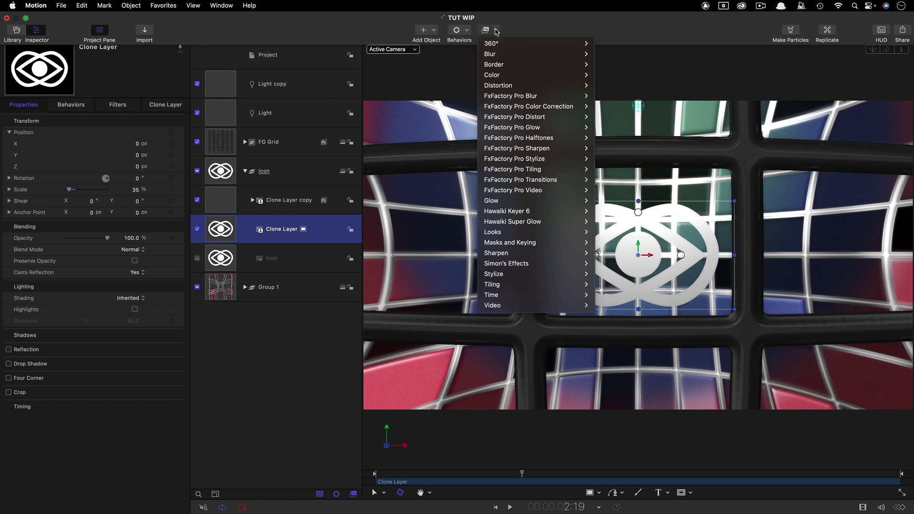
mouse_move(510, 278)
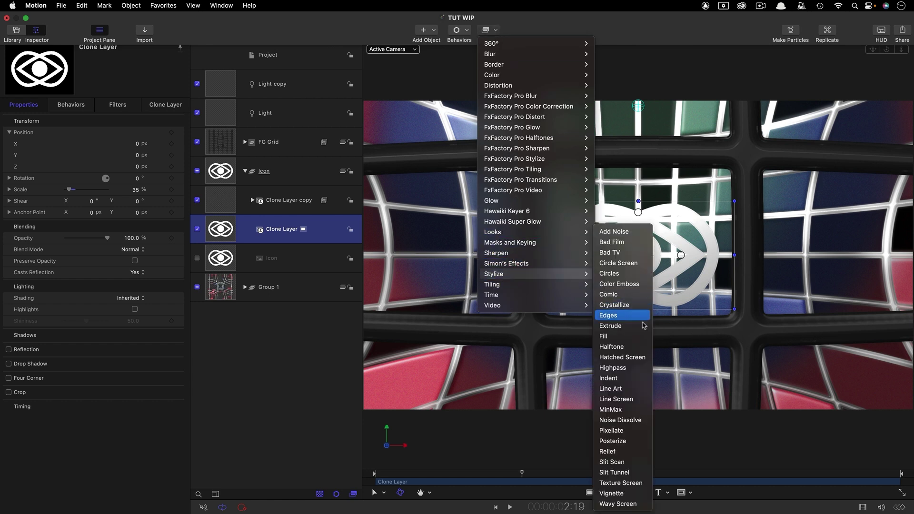
left_click(610, 325)
Set the Extrude filter's distance to 1, back size to 0.94 and face brightness to 0
left_click(133, 144)
type("1")
key("Return")
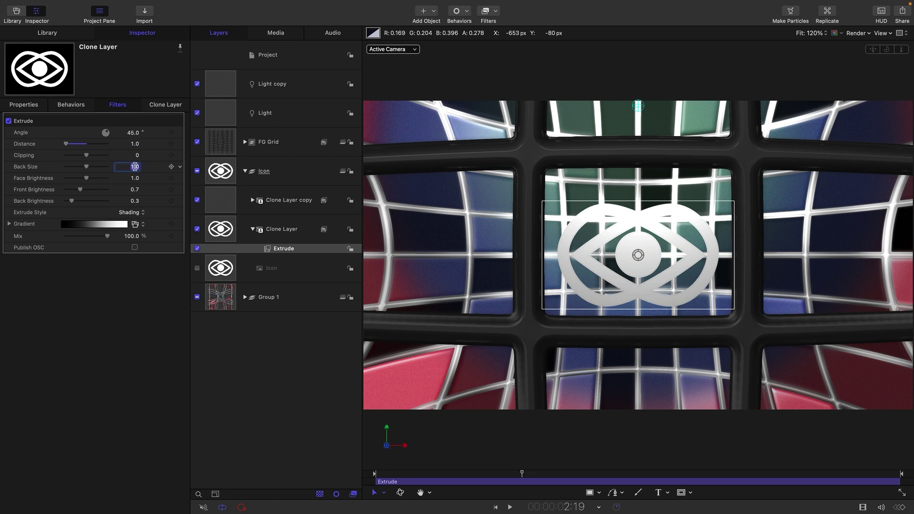
type(".94")
key("Return")
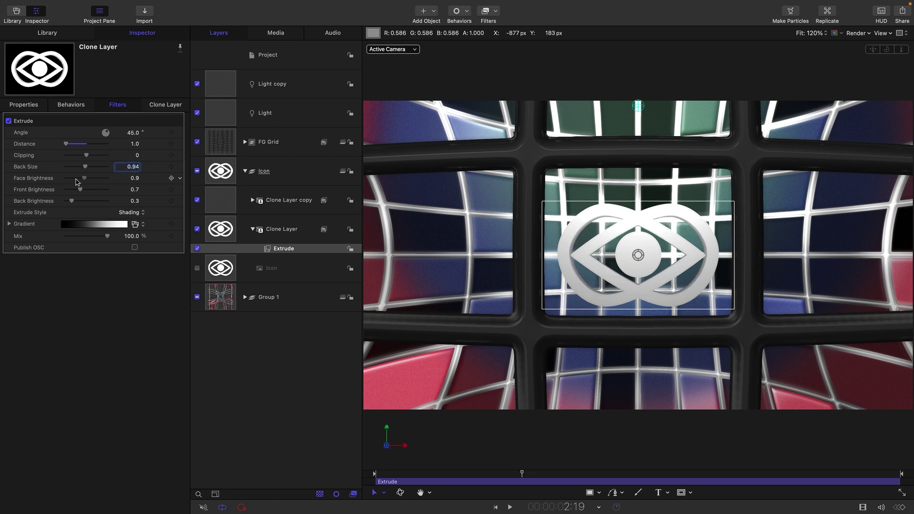
left_click_drag(75, 179, 2, 174)
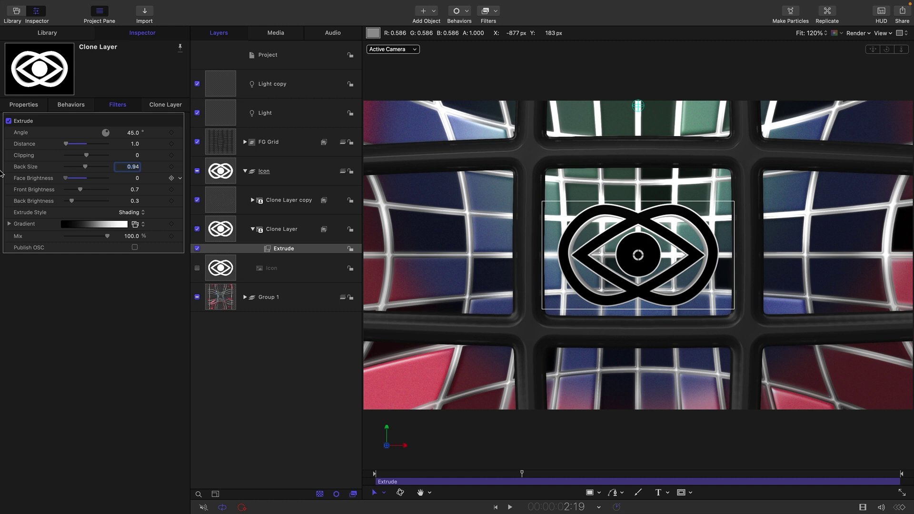
Set the extruded Clone Layer's blend mode to Add
left_click(27, 103)
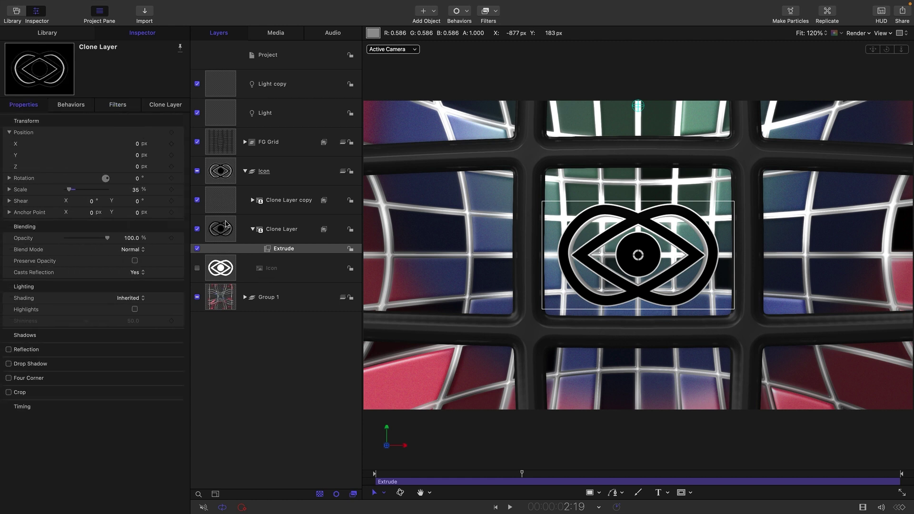
left_click(126, 249)
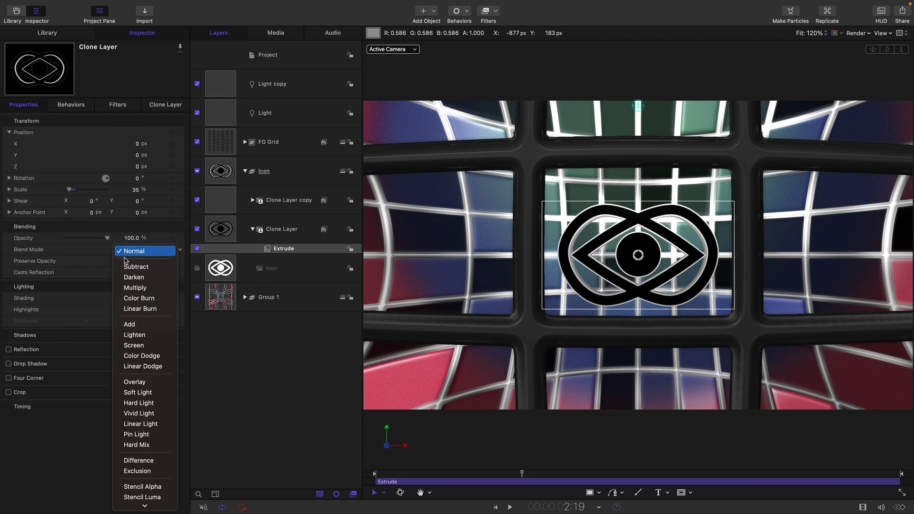
left_click(130, 325)
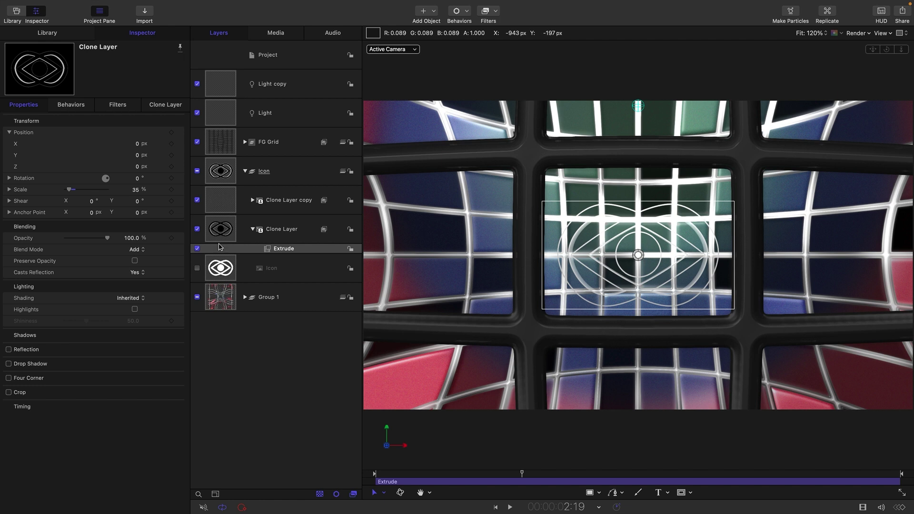
Add a Clouds generator at the top of the Icon group, above Clone Layer copy
left_click(47, 33)
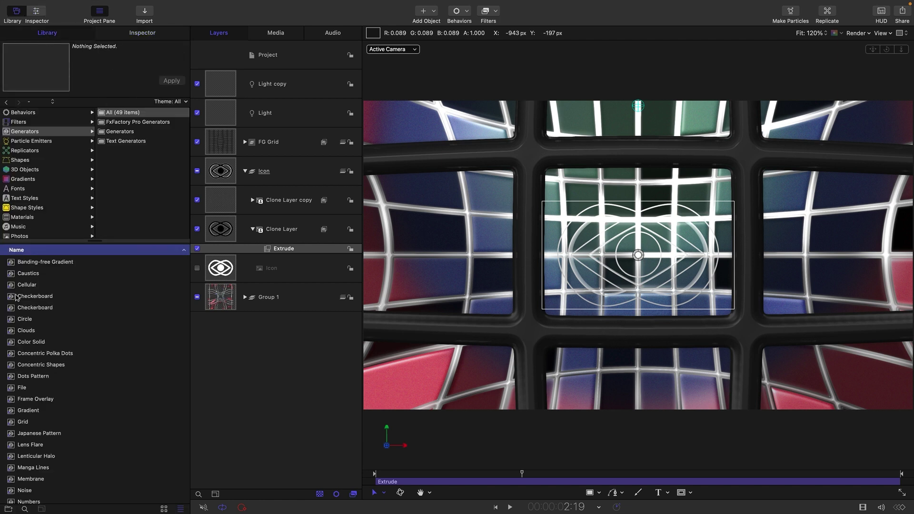
left_click_drag(201, 222, 239, 200)
left_click(232, 200)
Apply a Pixellate stylize filter to the Clouds generator in the Icon group
key("super+3")
left_click(495, 11)
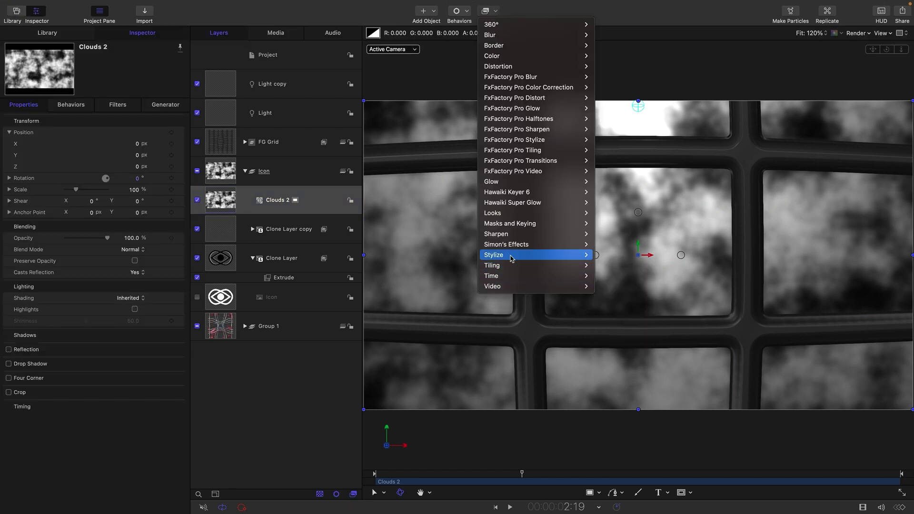
mouse_move(512, 257)
left_click(614, 430)
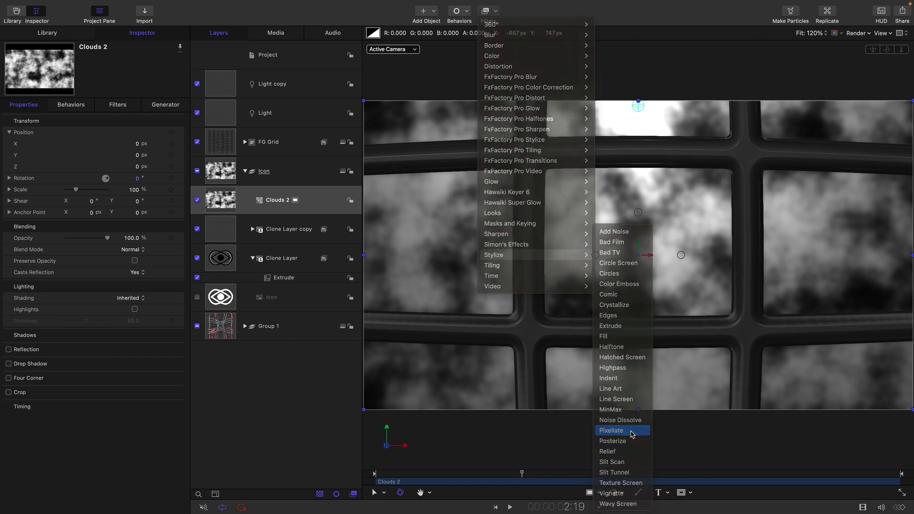
Add an image mask to Clouds 2 and use the Icon image as its mask source
left_click(218, 201)
right_click(218, 200)
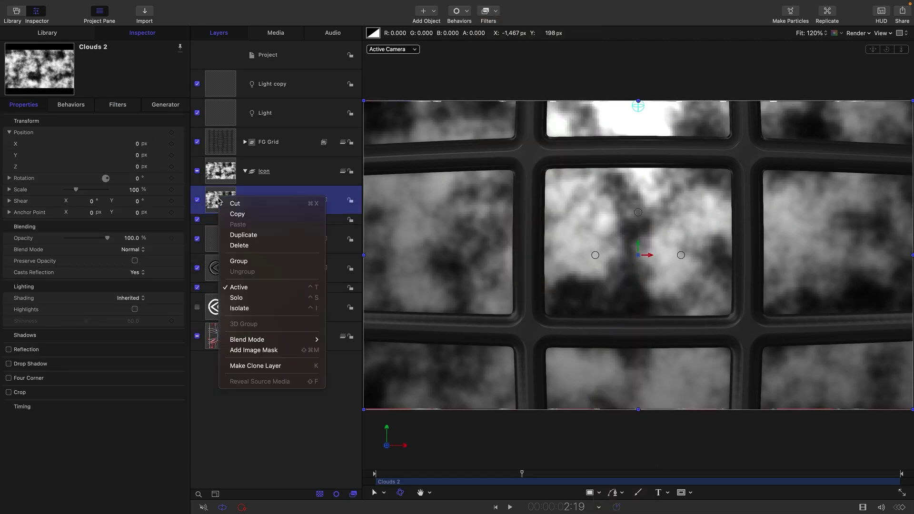
left_click(262, 350)
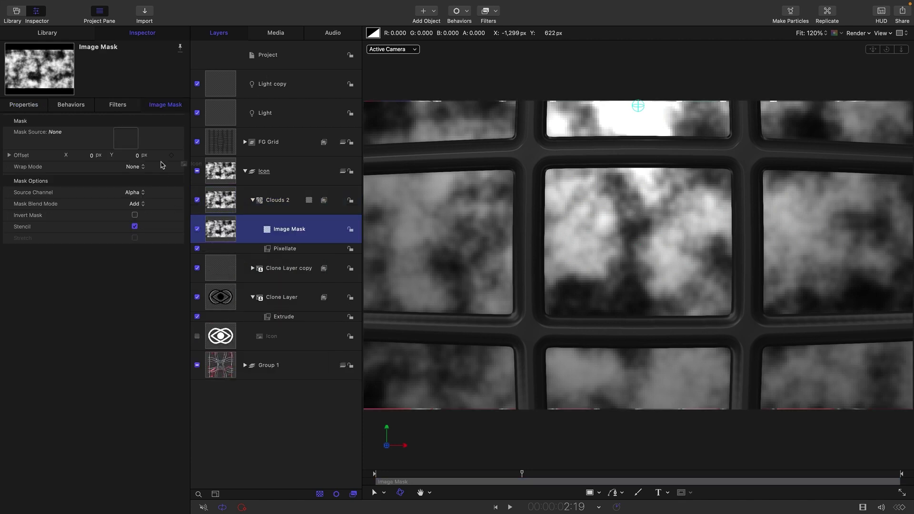
left_click_drag(122, 137, 123, 138)
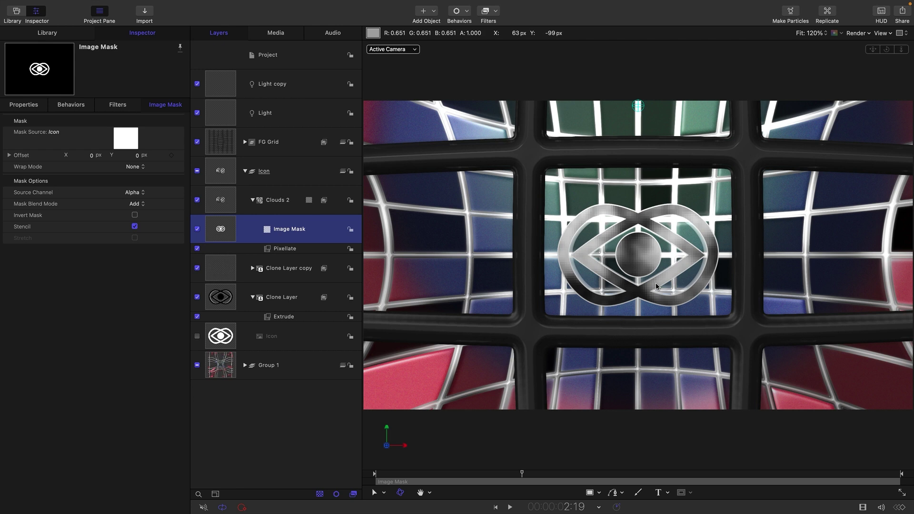
Set the scale of the Pixellate filter on Clouds 2 to 20
scroll(655, 286, "up", 3)
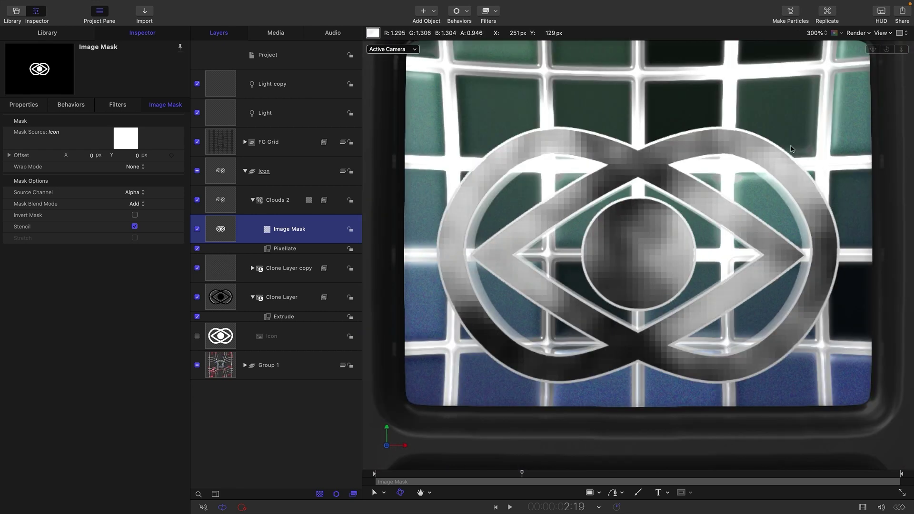
left_click(282, 249)
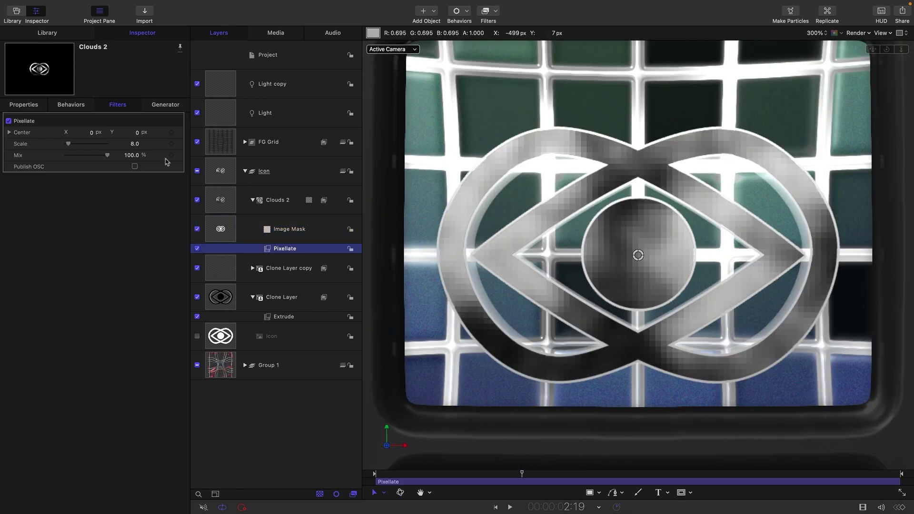
left_click_drag(134, 148, 147, 148)
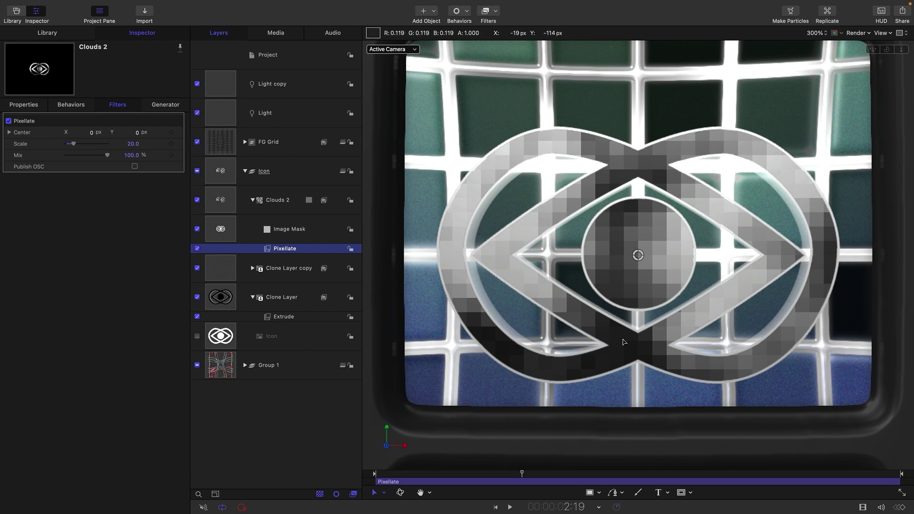
Raise the speed of the Clouds 2 generator to 2.0 during playback
key("space")
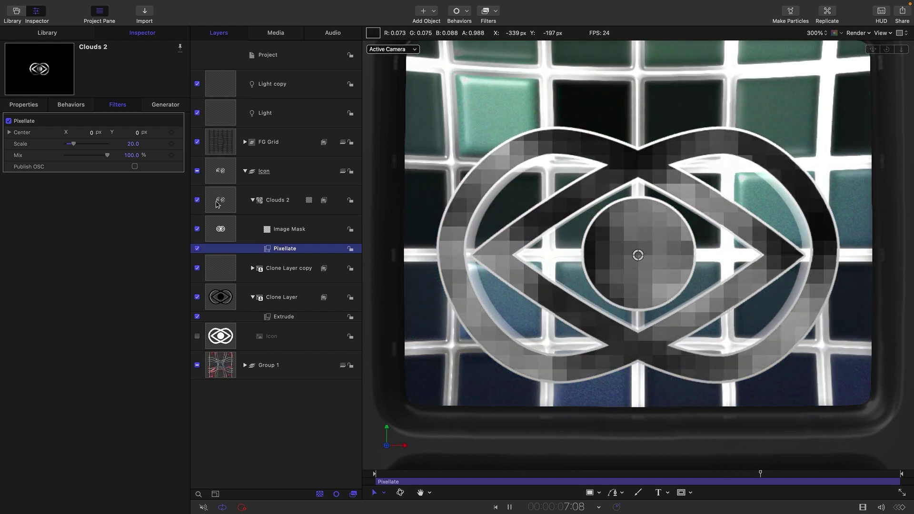
left_click(278, 200)
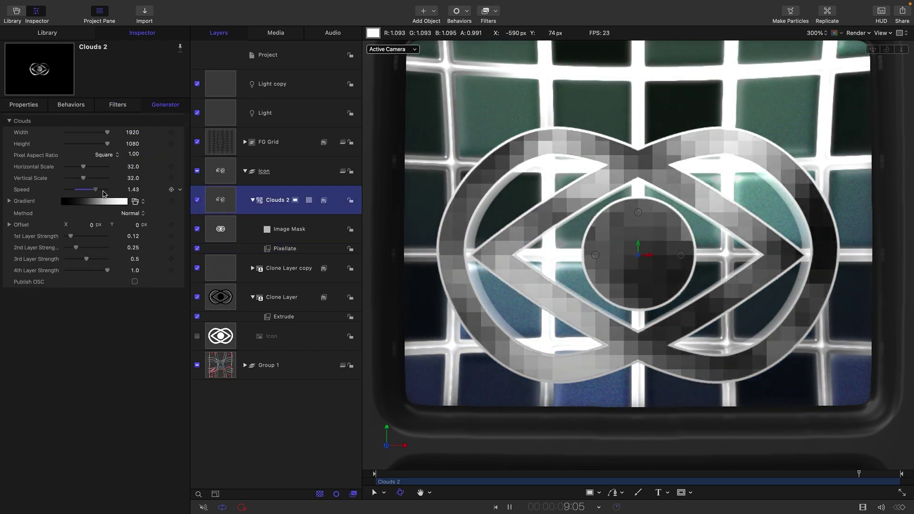
left_click_drag(135, 189, 152, 199)
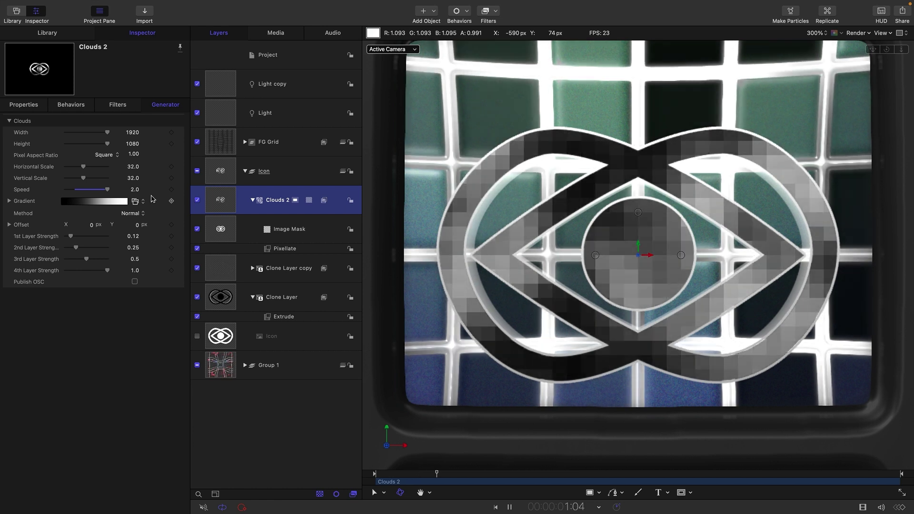
Apply a Bulge distortion filter to Clouds 2 and shrink it to fit the icon's central circle, with an amount of about 85
key("super+minus")
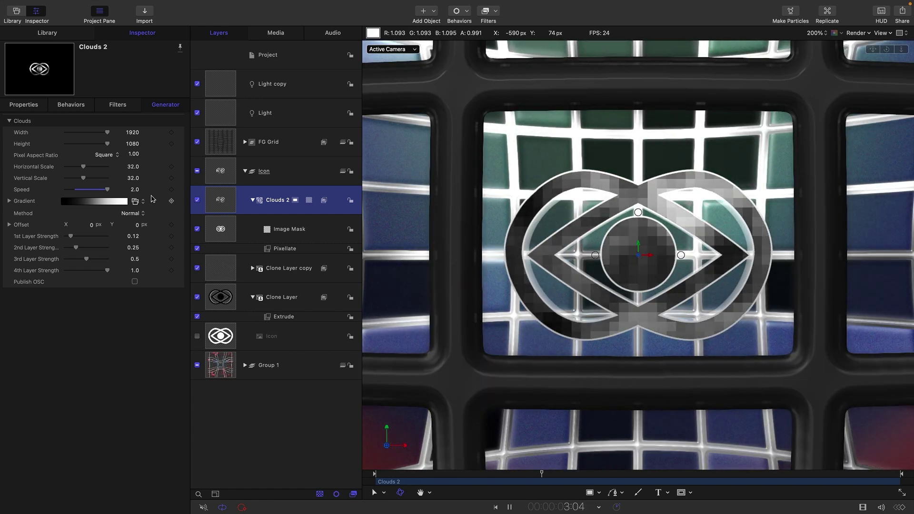
left_click(496, 11)
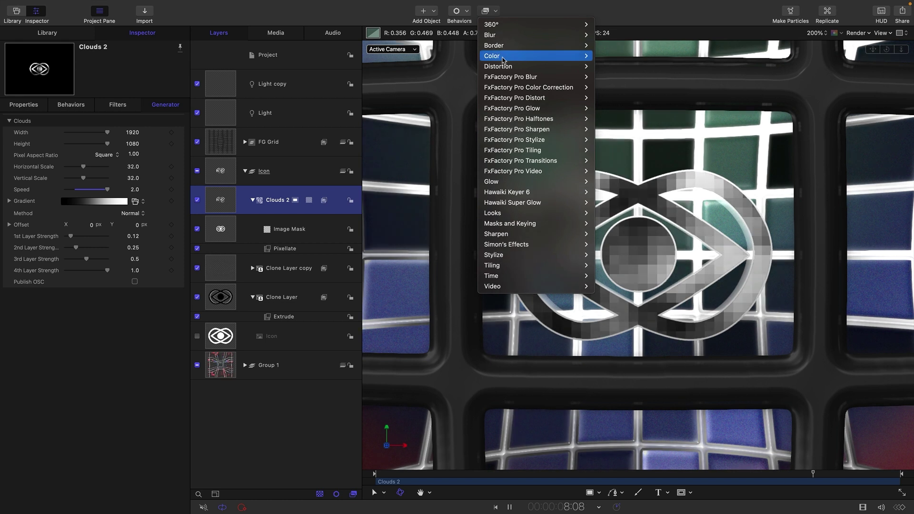
mouse_move(503, 67)
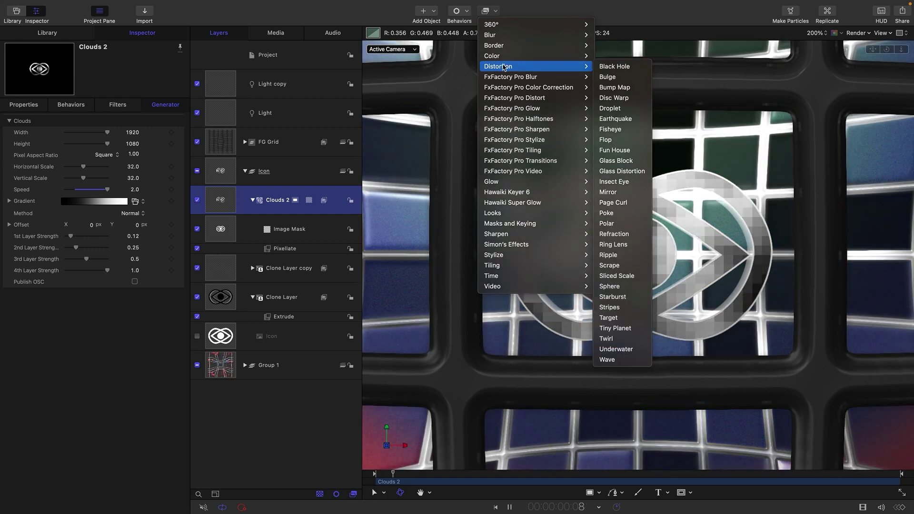
left_click(625, 78)
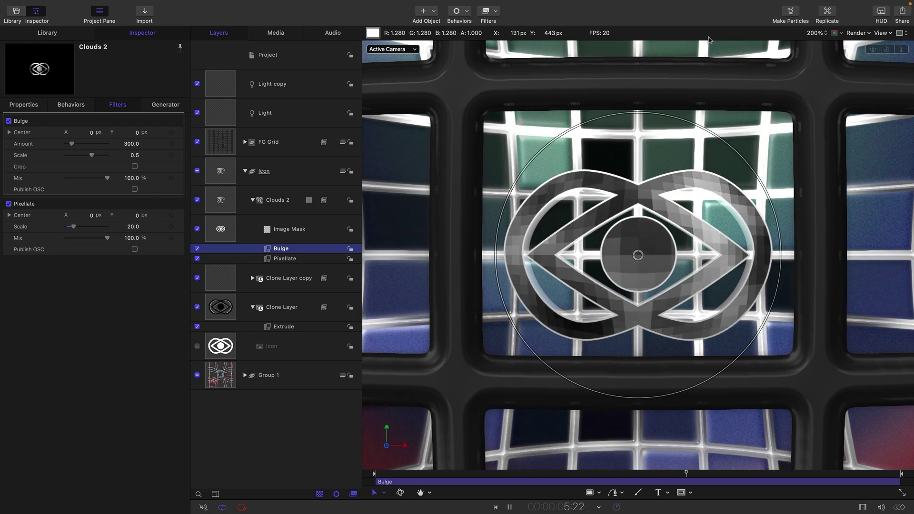
left_click_drag(646, 113, 649, 144)
left_click_drag(665, 199, 662, 226)
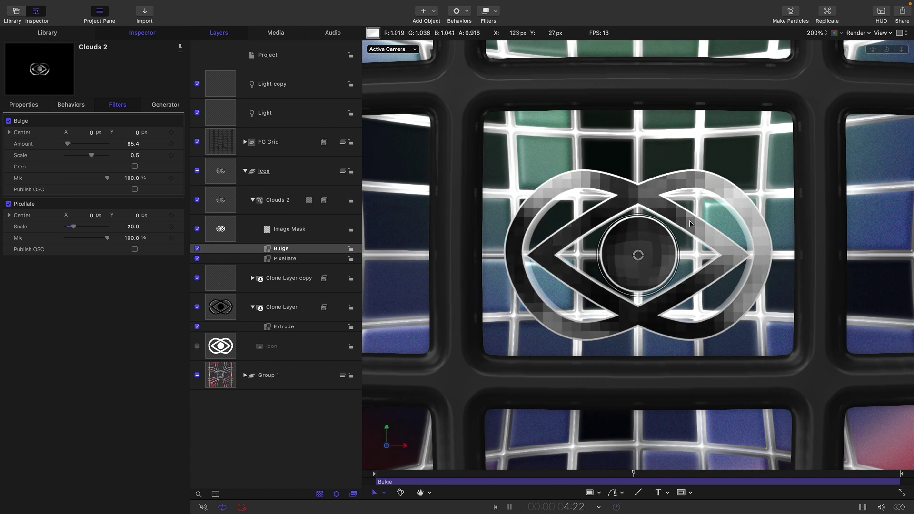
Stop playback, add a camera to the project and apply a Dolly behavior to it
left_click(509, 507)
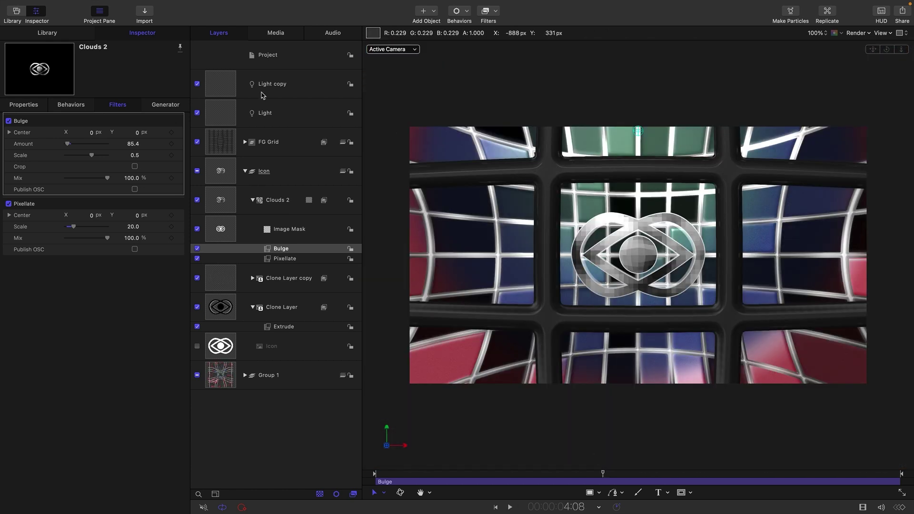
left_click(434, 11)
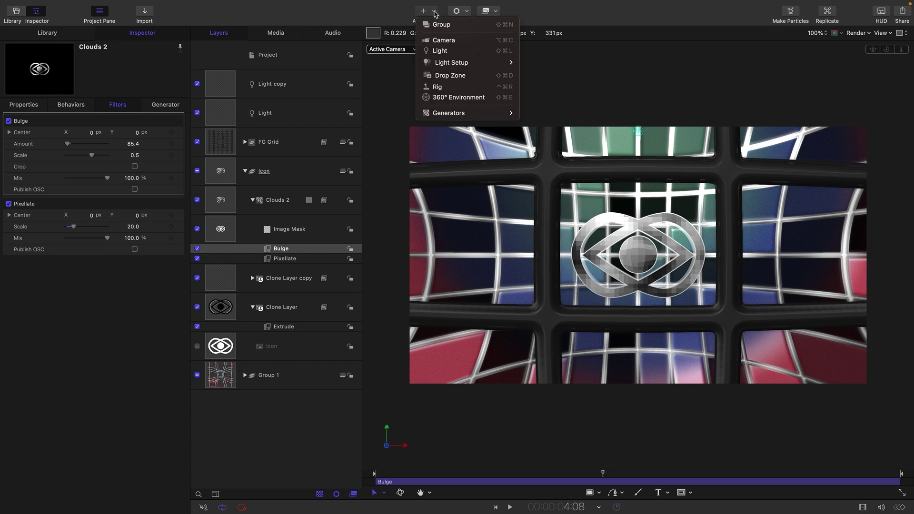
left_click(440, 40)
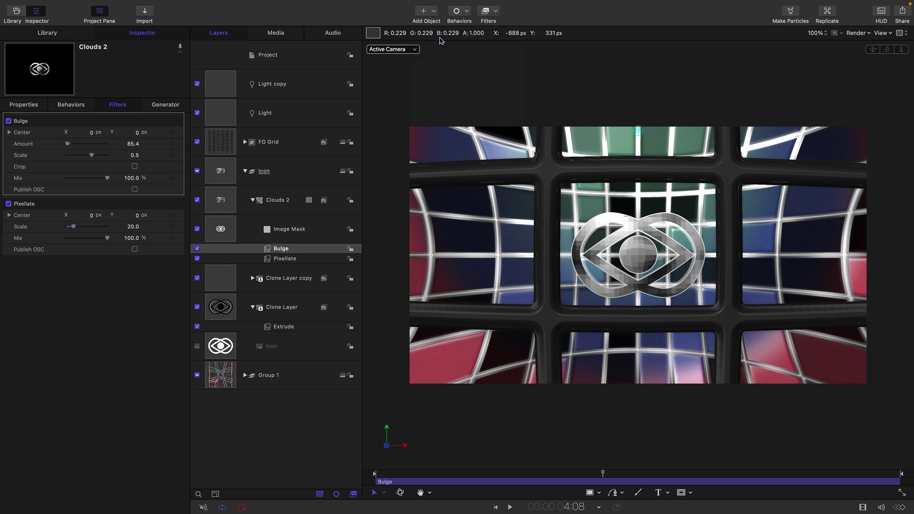
left_click(458, 14)
mouse_move(471, 46)
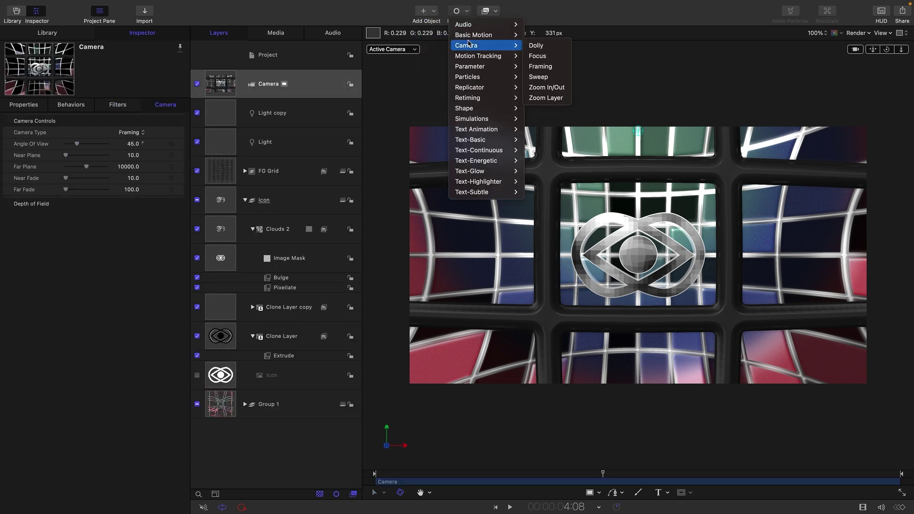
left_click(536, 46)
Add a Sweep behavior to the camera on the Roll Z axis, starting at 10° and ending at -5°
left_click(470, 13)
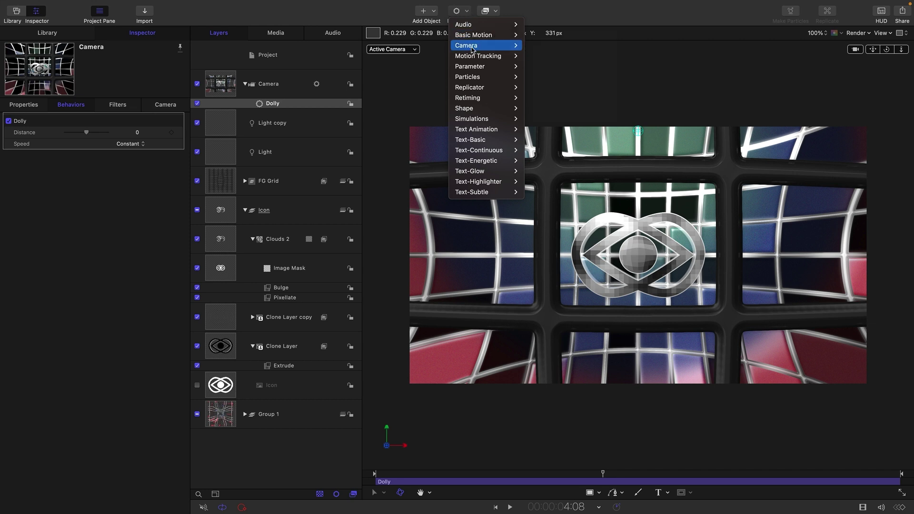
mouse_move(471, 45)
left_click(537, 77)
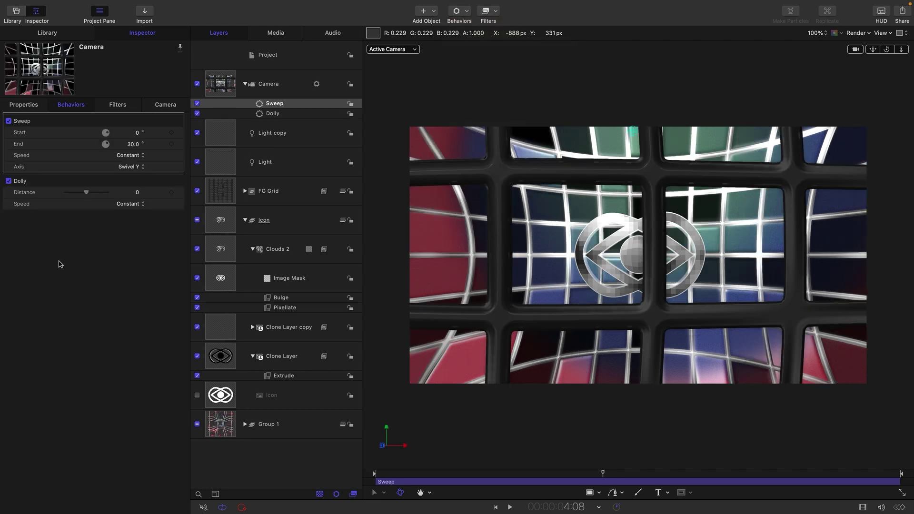
left_click(136, 167)
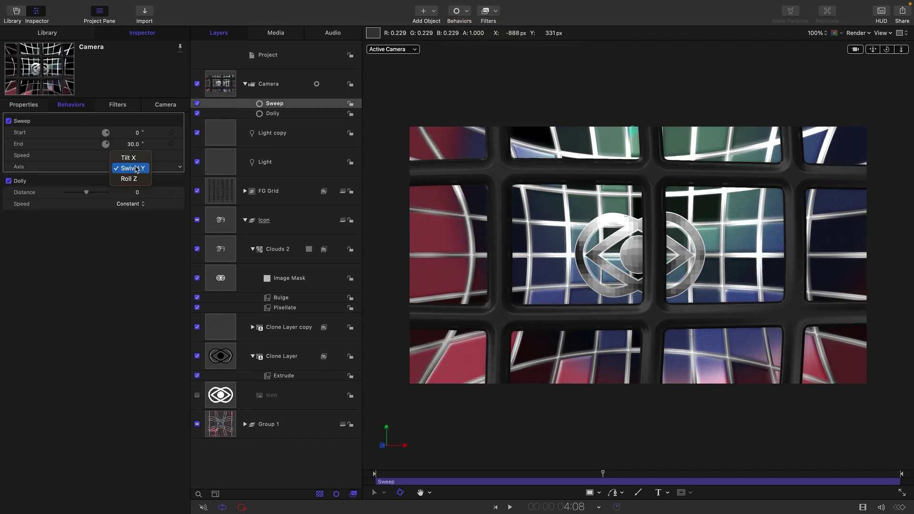
left_click(135, 179)
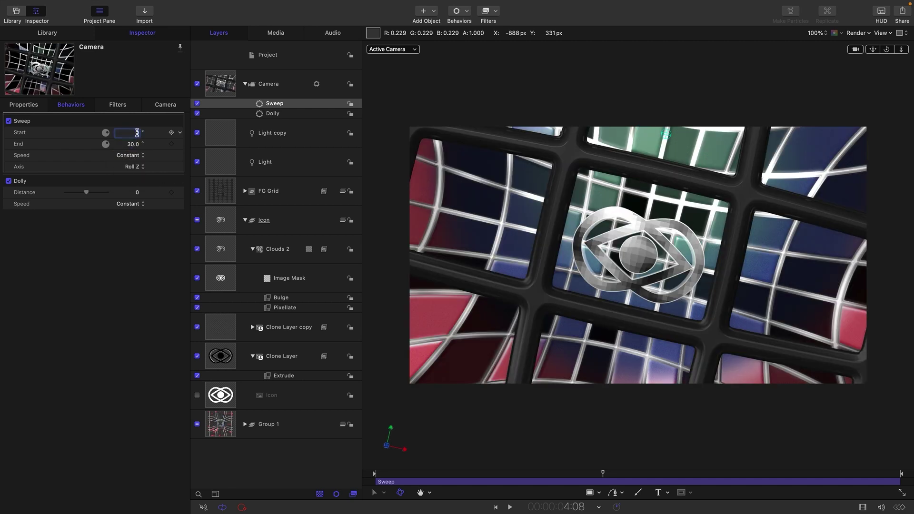
type("10")
key("Tab")
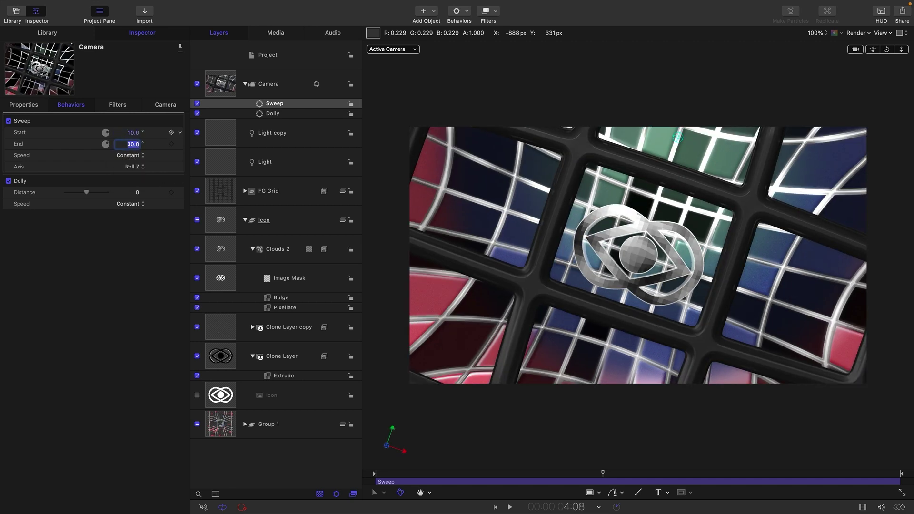
key("Return")
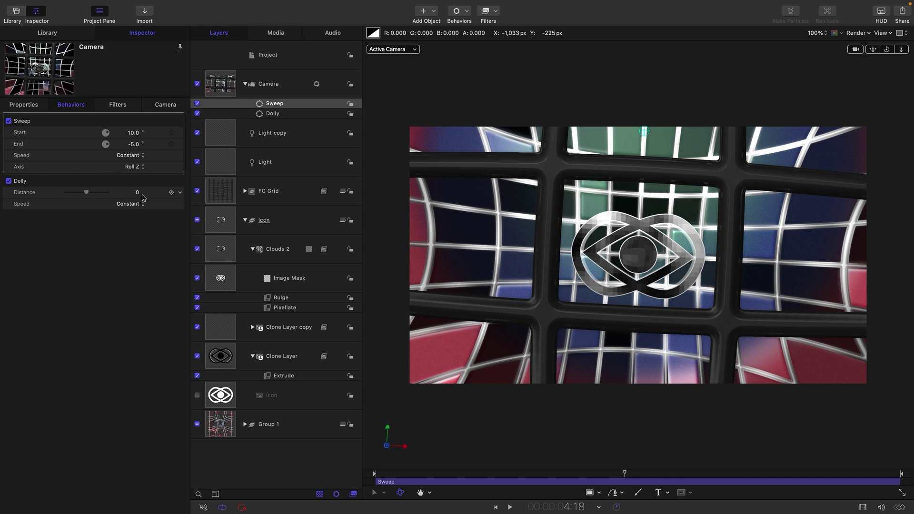
Set the camera's Dolly distance to 950 while viewing the end of the project, and play back the move
key("End")
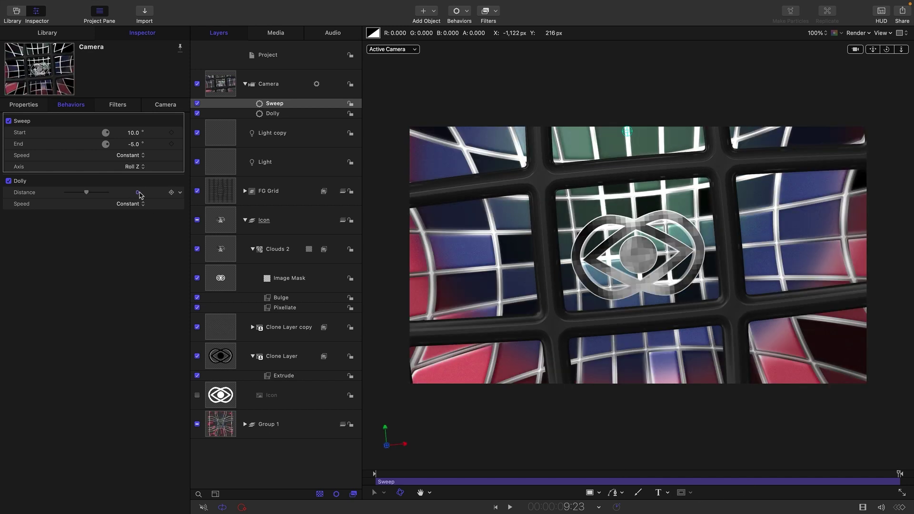
left_click_drag(139, 195, 196, 195)
key("space")
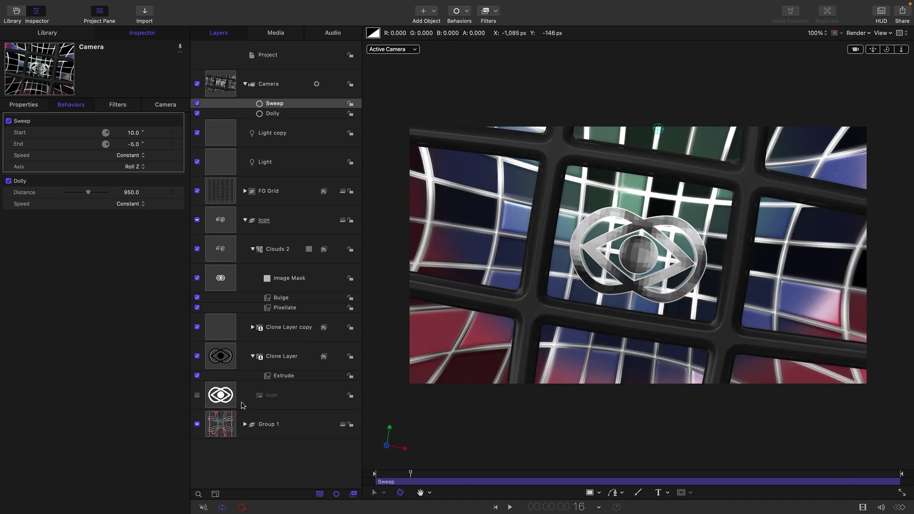
Raise the speed of the Clouds generator in the hidden group inside Light Boxes to 2.0 and check it during playback
left_click(245, 424)
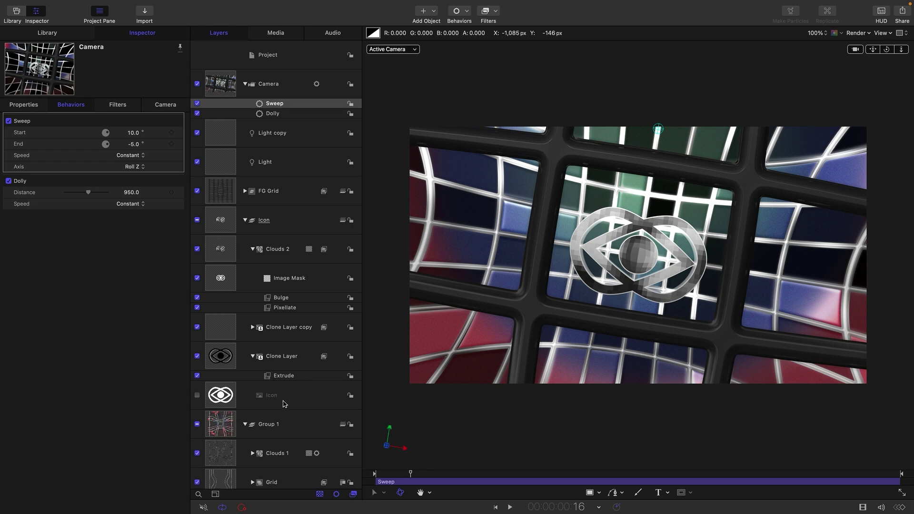
scroll(286, 406, "down", 2)
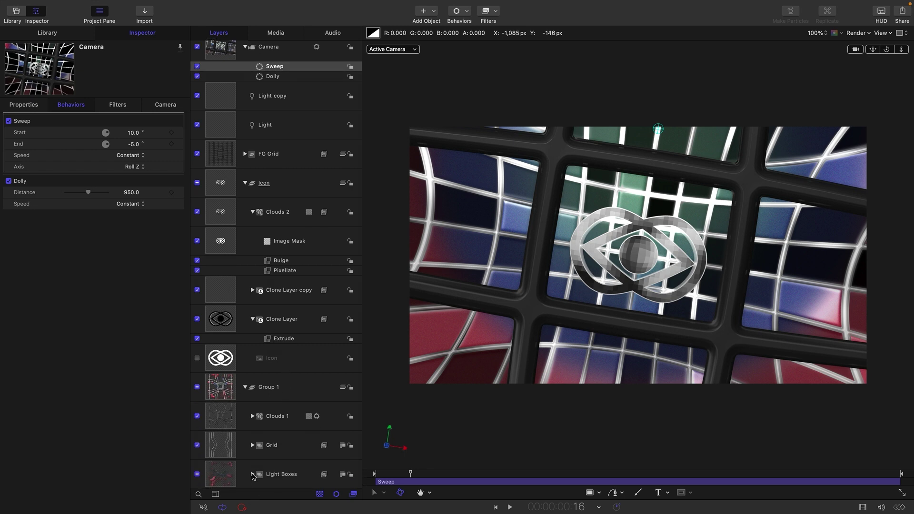
scroll(287, 433, "down", 5)
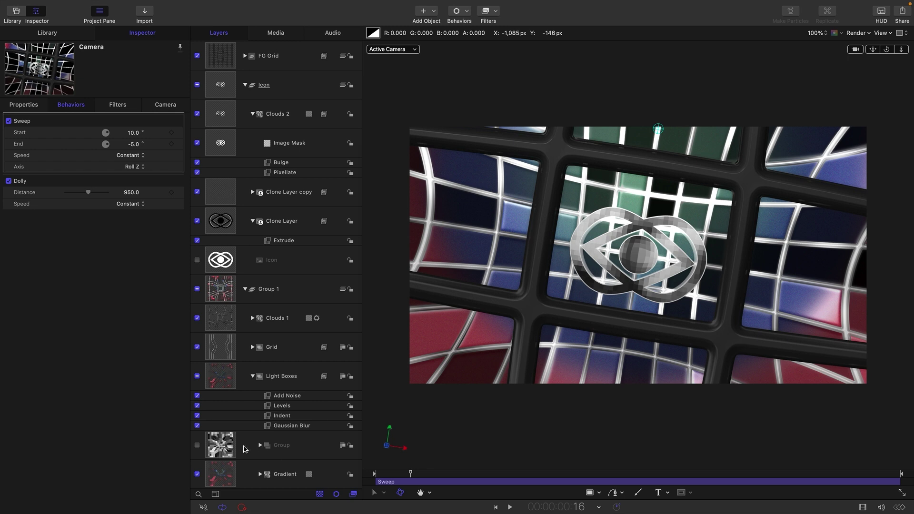
left_click(245, 449)
left_click(259, 445)
scroll(298, 434, "up", 1)
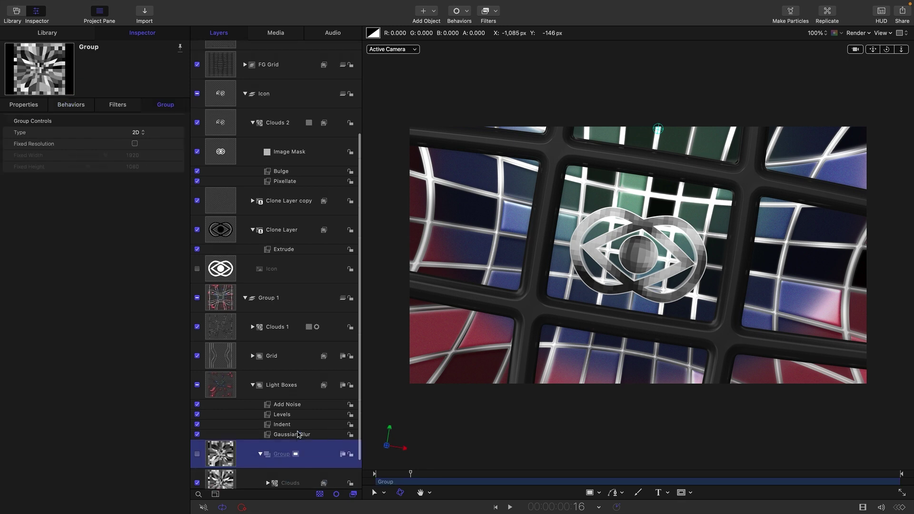
scroll(297, 434, "down", 2)
left_click(230, 455)
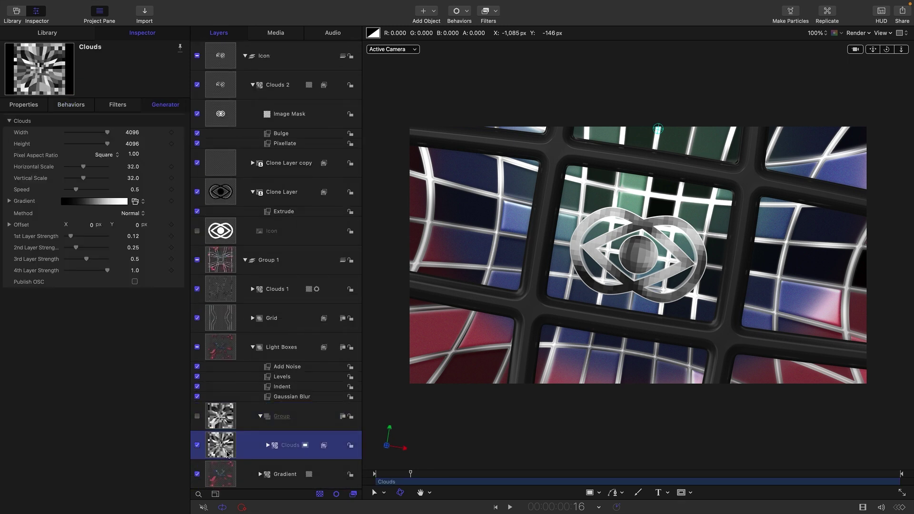
left_click_drag(76, 192, 123, 195)
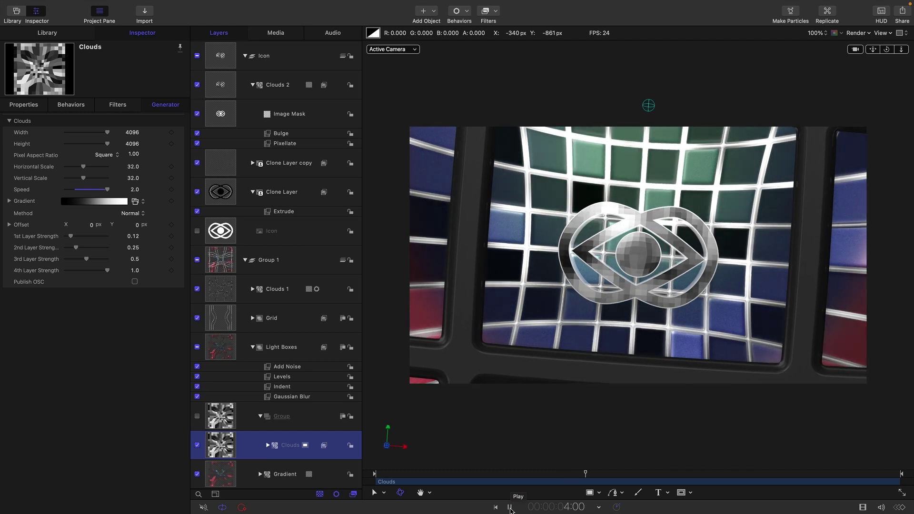
left_click(510, 508)
left_click(529, 474)
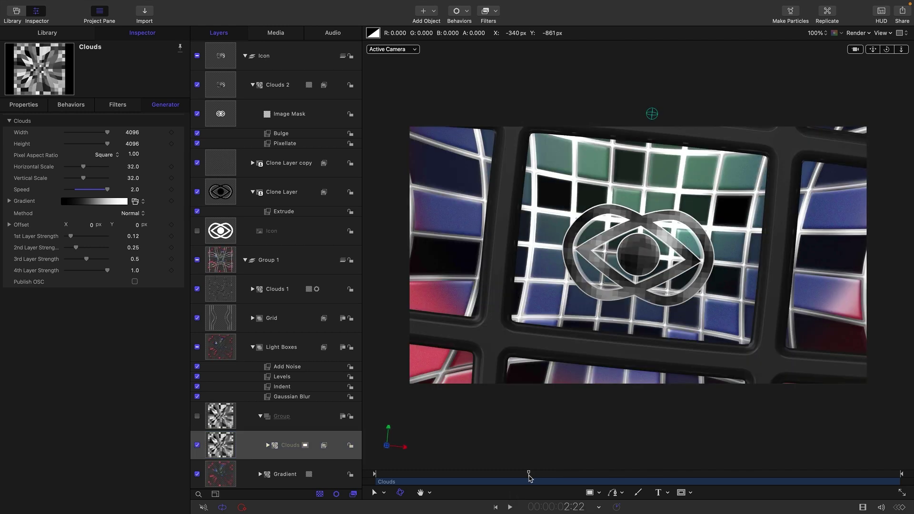
Collapse the expanded layers and apply the Hawaiki Super Glow 1.5 filter to Group 1 with a glow amount of about 0.21
left_click(246, 57)
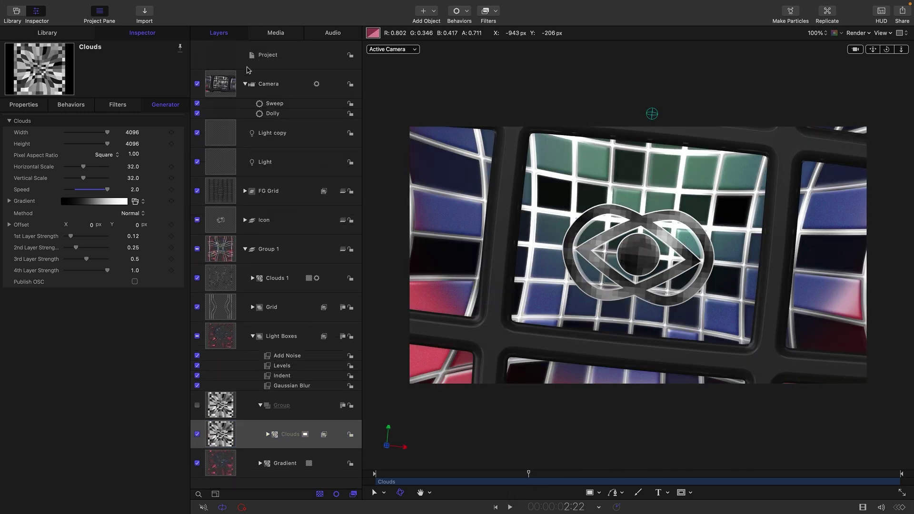
left_click(245, 250)
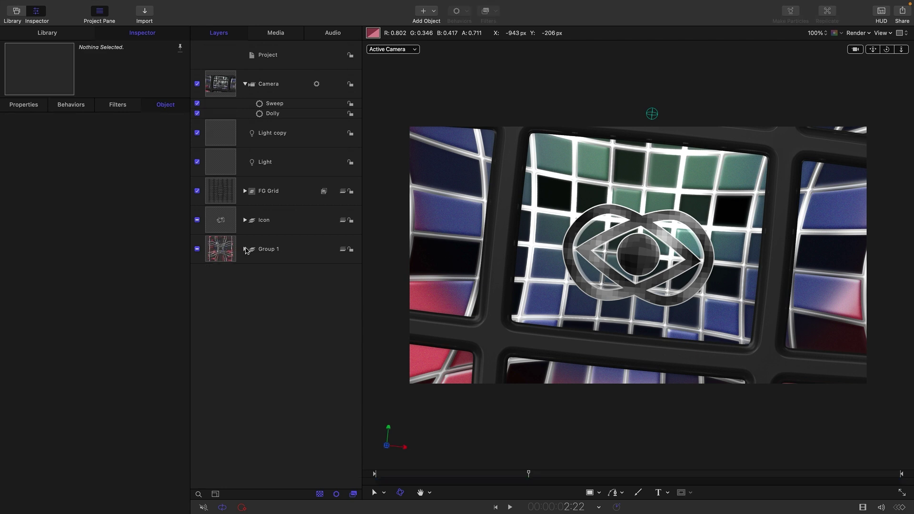
left_click(246, 84)
left_click(222, 232)
left_click(492, 11)
mouse_move(533, 199)
left_click(623, 201)
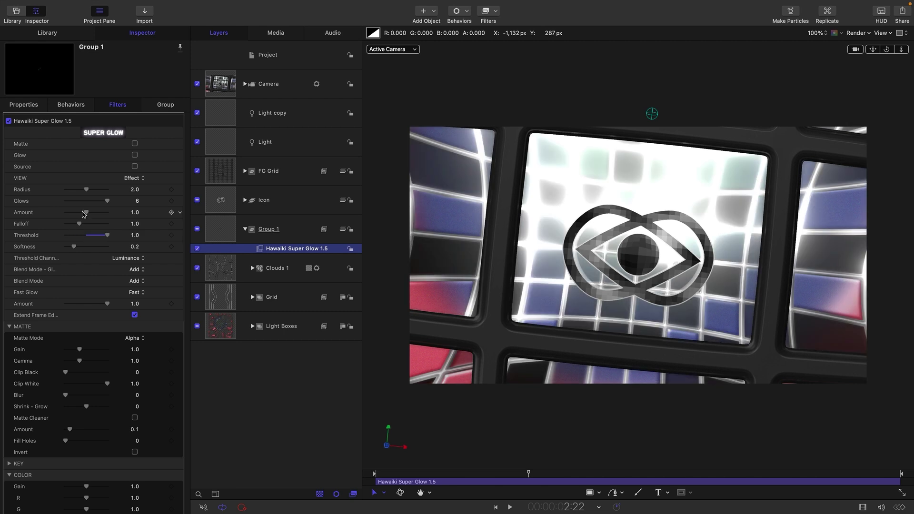
left_click_drag(84, 214, 67, 218)
Recolour the Clouds 2 gradient from dark blue to pale pink (red 1.0, green 0.88, blue 0.85) and reduce the generator's opacity
left_click(244, 200)
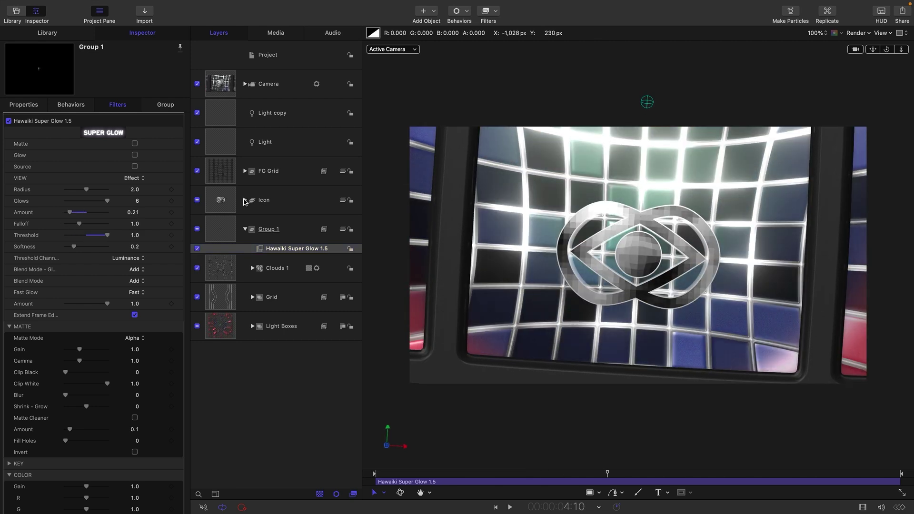
left_click(278, 229)
left_click(9, 201)
left_click(167, 243)
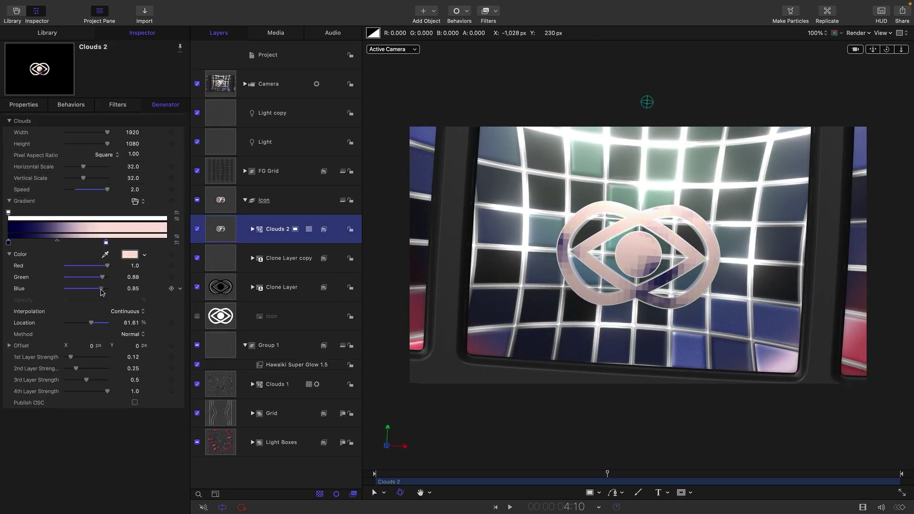
left_click(24, 104)
left_click(131, 238)
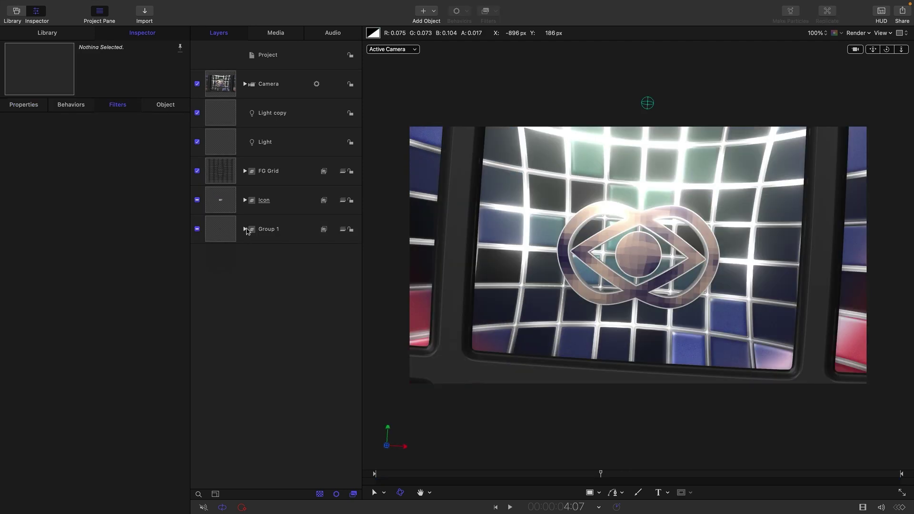
Turn off the camera and add a Numbers text generator at the top of Group 1
left_click(245, 229)
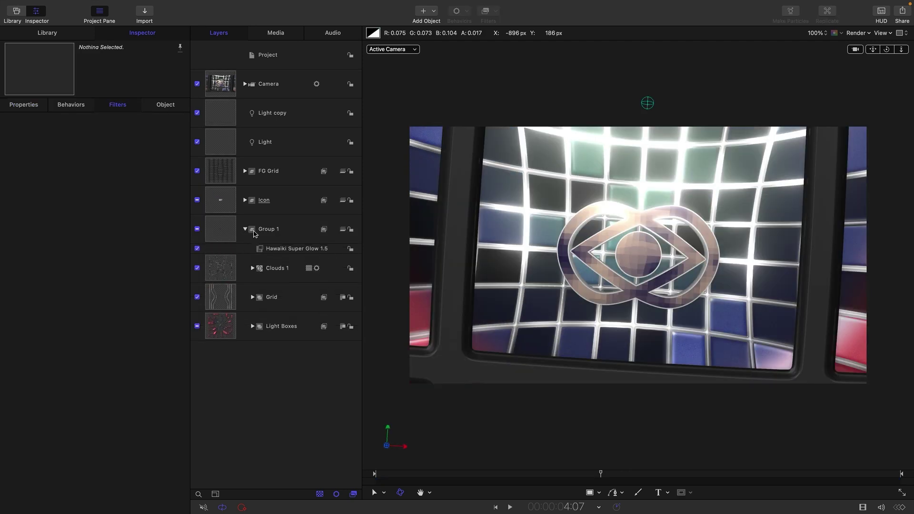
left_click(218, 229)
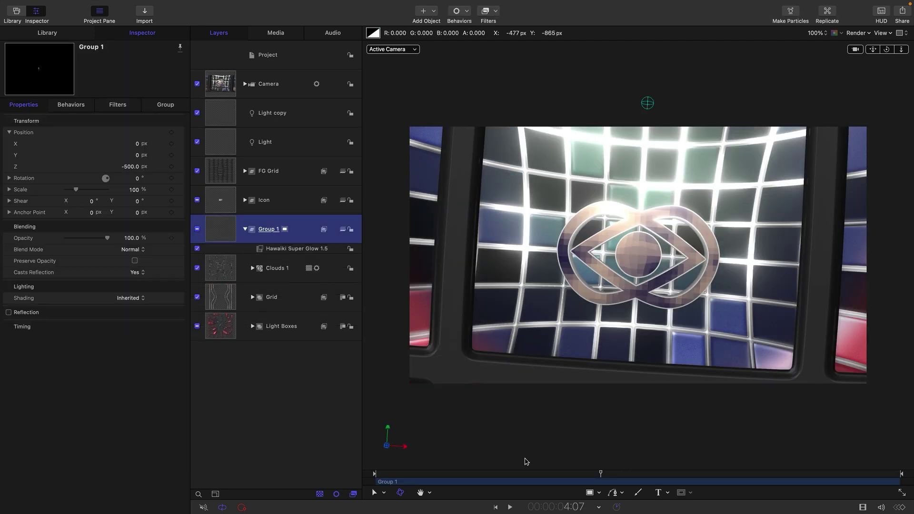
left_click(197, 85)
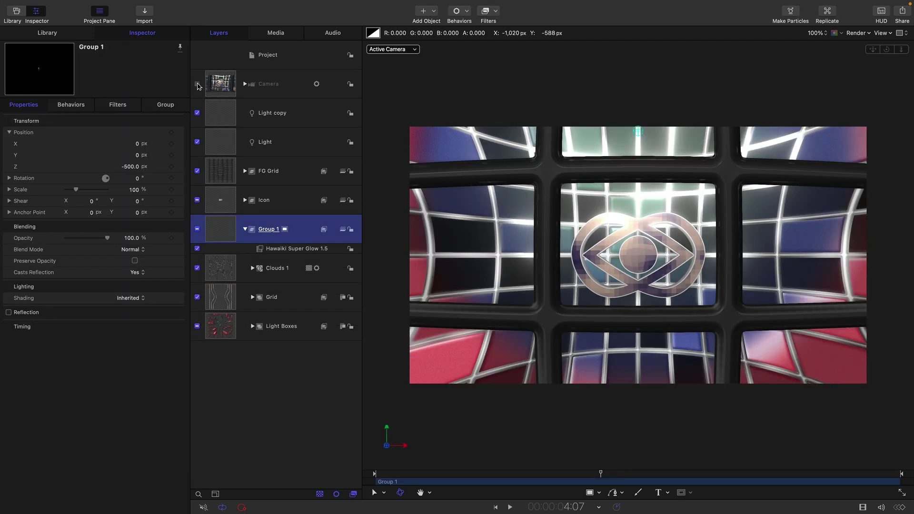
left_click(47, 32)
left_click(129, 142)
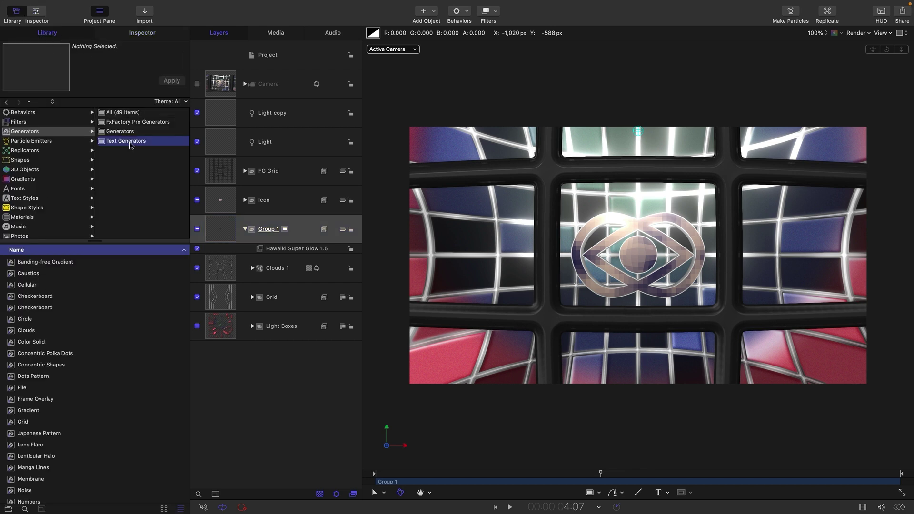
left_click_drag(12, 276, 252, 243)
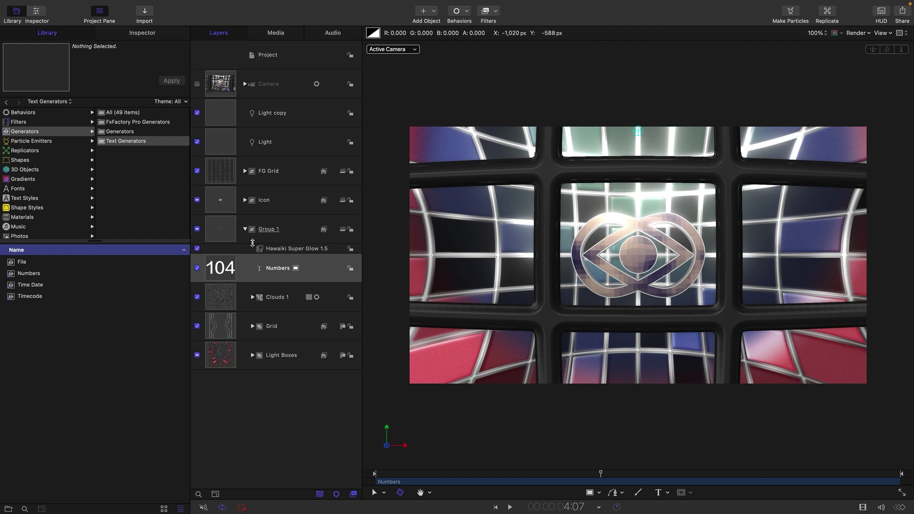
Set the Numbers generator's font collection to Fixed Width and its font to Lantinghei TC
left_click(142, 33)
left_click(51, 117)
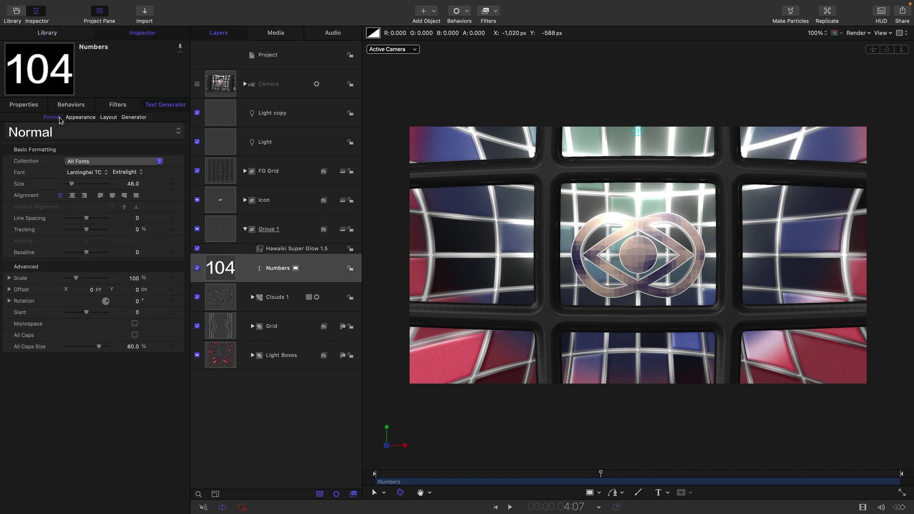
left_click(98, 161)
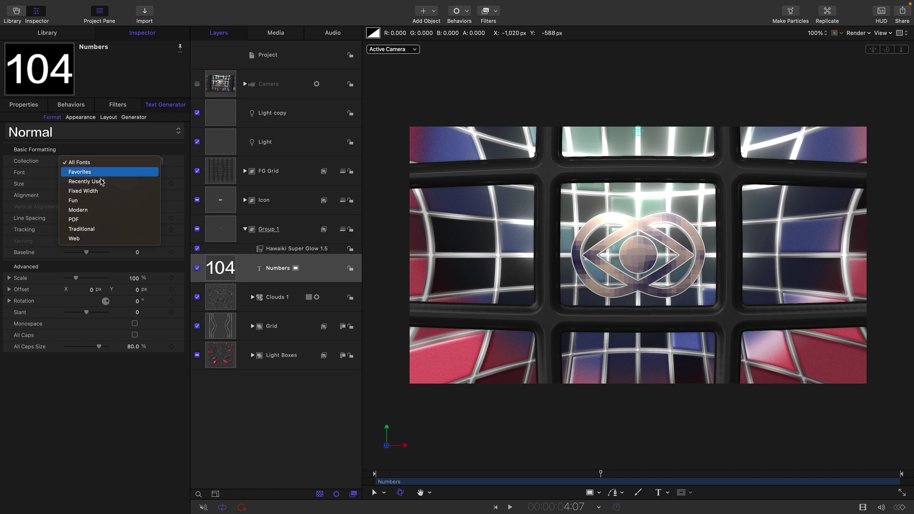
left_click(111, 191)
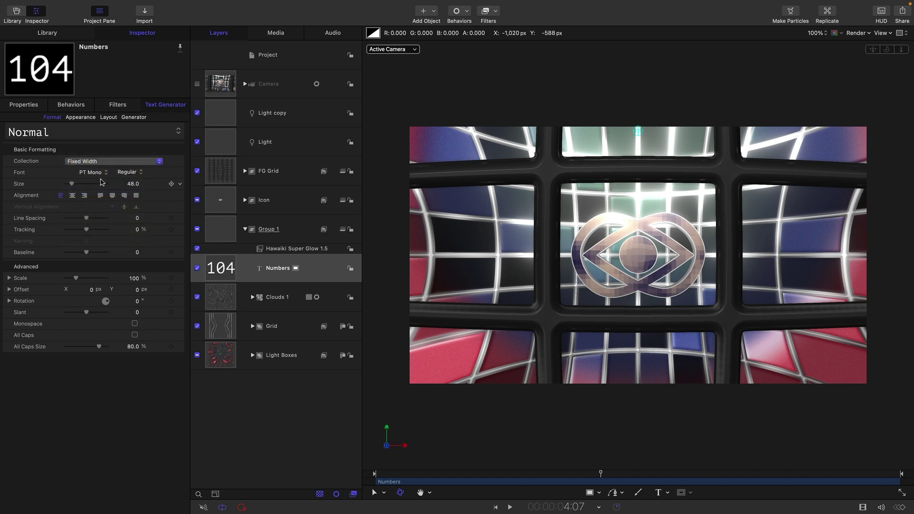
left_click(97, 176)
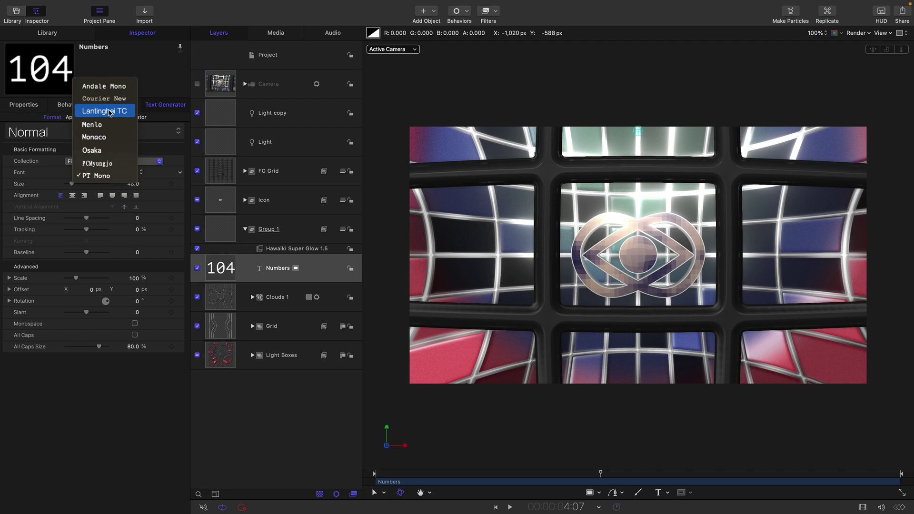
left_click(109, 113)
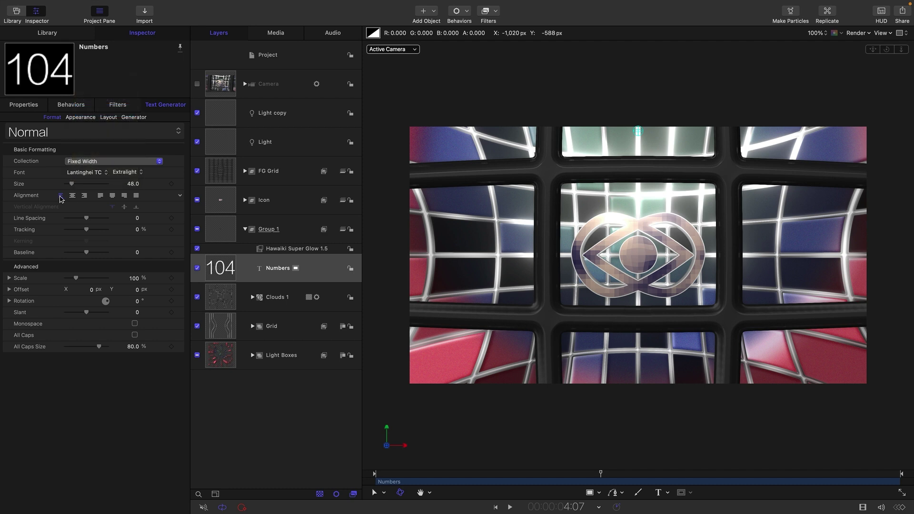
Move the Numbers text into the screen beside the icon, at X -849.75 px and Y 195 px
left_click(31, 105)
left_click_drag(136, 144, 129, 143)
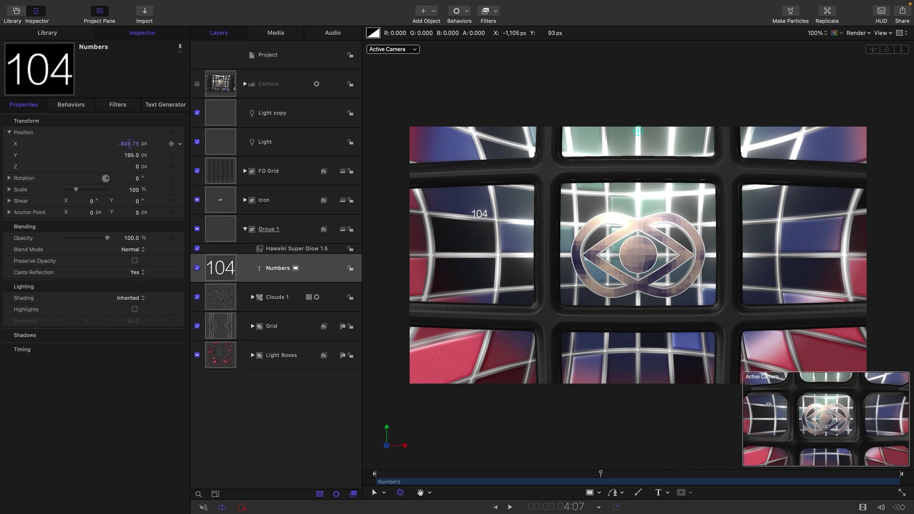
Make the Numbers generator count from 12000 to 15000 without a thousands separator and with a minimum of 10 digits
left_click(164, 105)
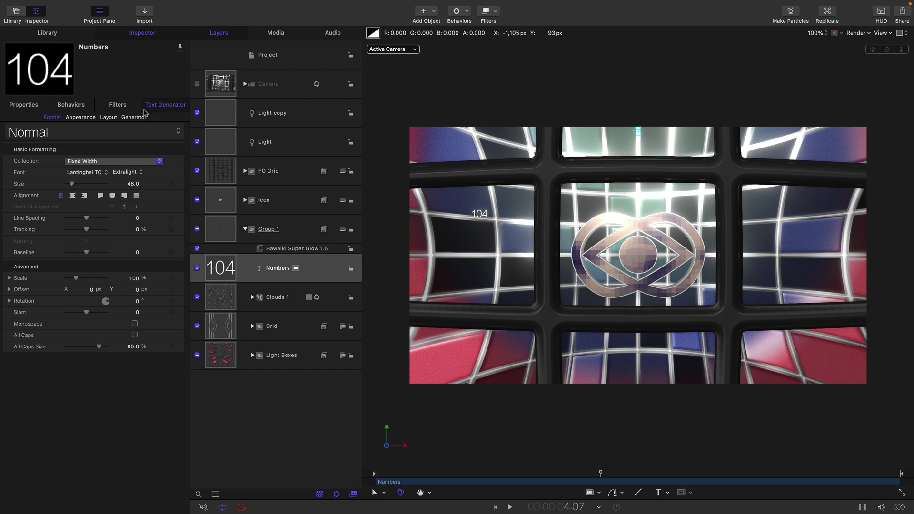
left_click(134, 117)
left_click(132, 164)
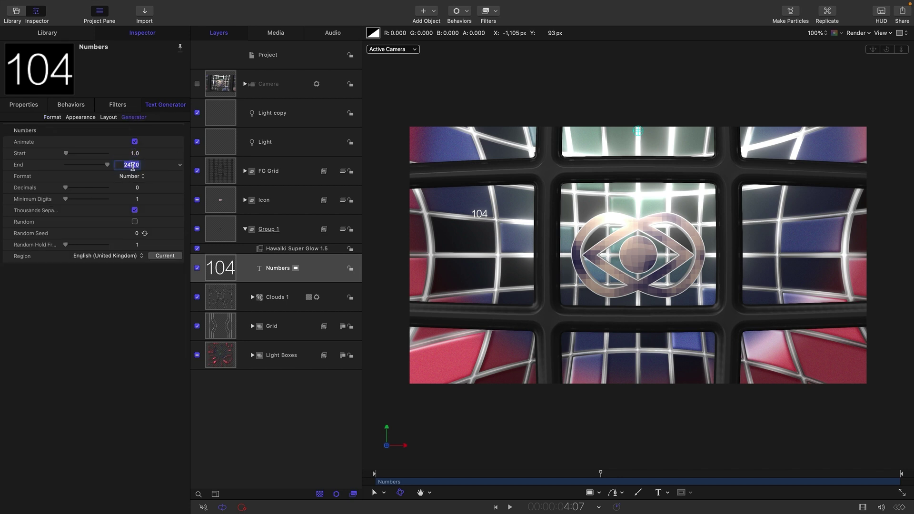
type("15000")
key("Return")
left_click(137, 153)
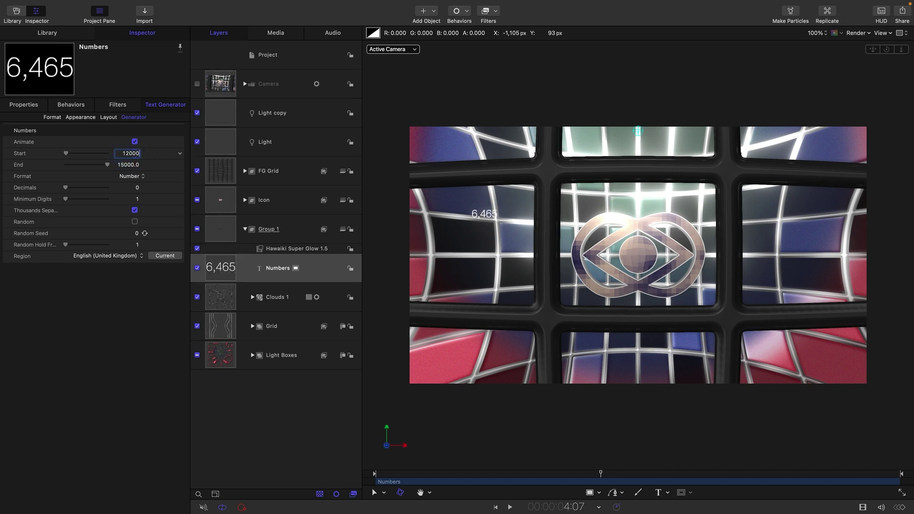
key("Return")
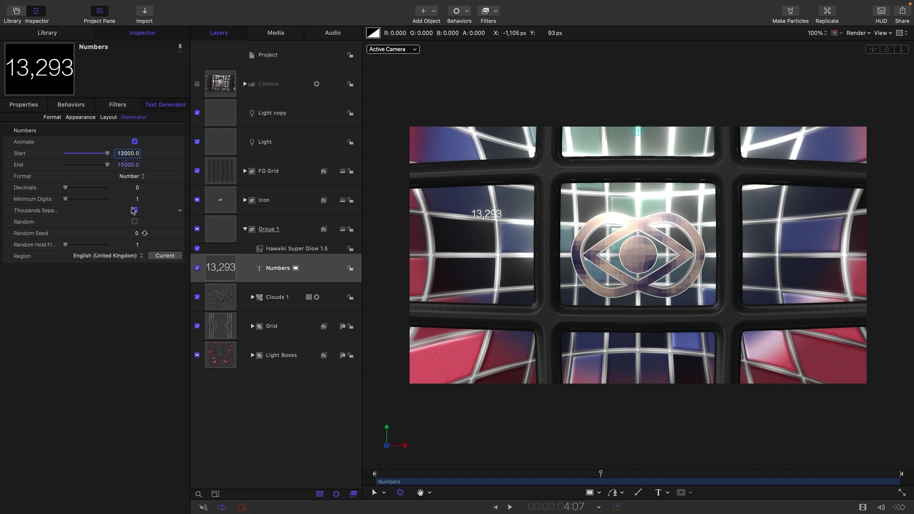
left_click(135, 210)
left_click_drag(65, 199, 250, 213)
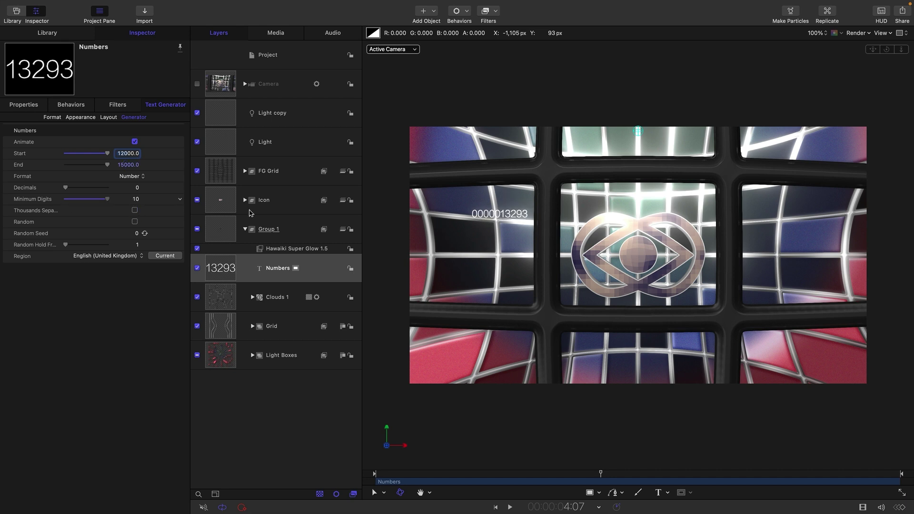
Reposition the Numbers text to X -1035.95 px and Y 234 px, and set its Y shear to -6°
left_click(23, 104)
mouse_move(131, 143)
left_mouse_down()
mouse_move(118, 143)
mouse_move(131, 153)
left_mouse_up()
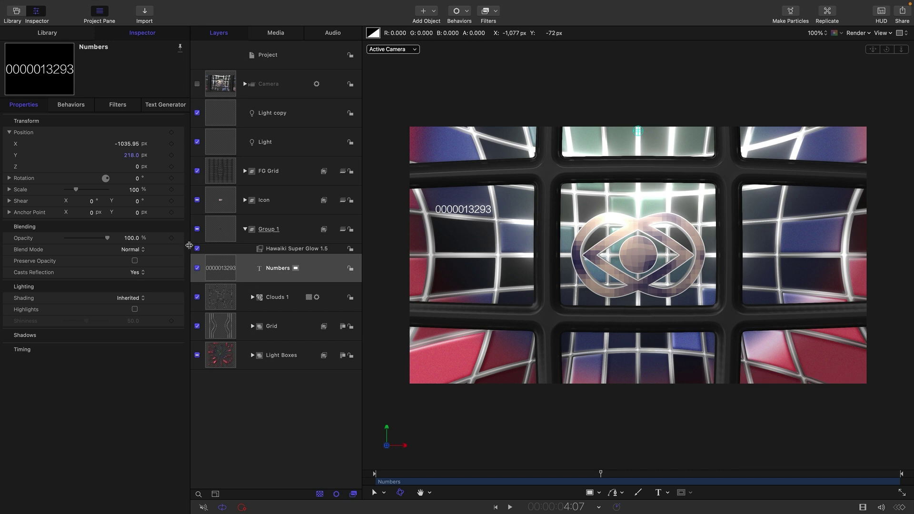
left_click_drag(136, 201, 135, 201)
left_click_drag(130, 155, 131, 153)
Apply a Gaussian Blur filter with an amount of 12 to the Numbers layer
left_click(209, 273)
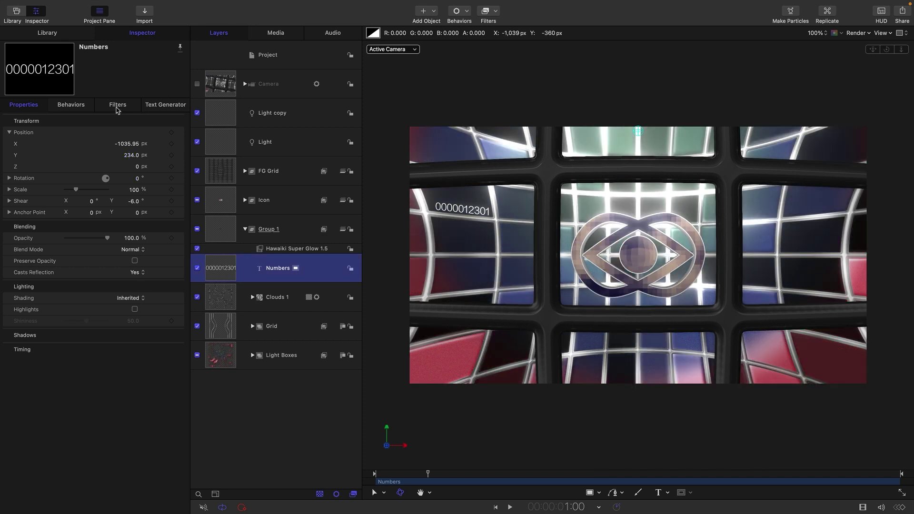
left_click(496, 12)
mouse_move(498, 37)
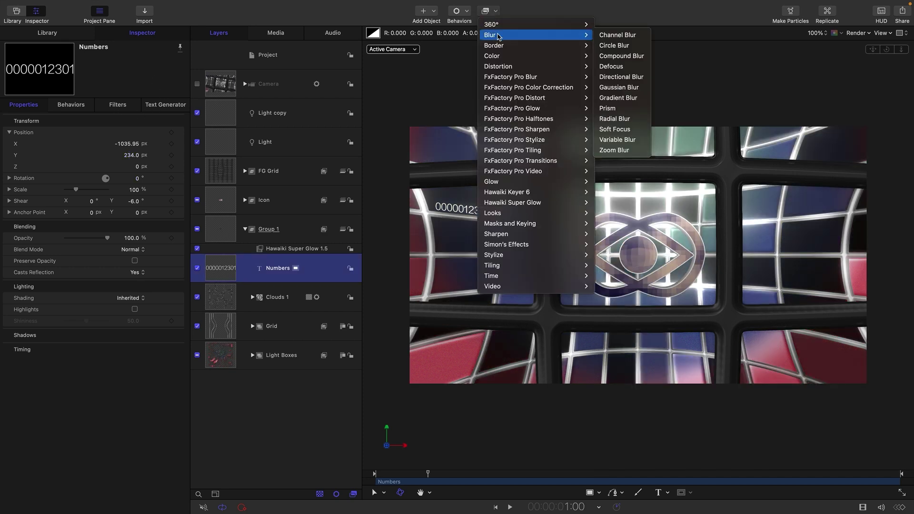
left_click(618, 87)
left_click_drag(623, 94, 570, 478)
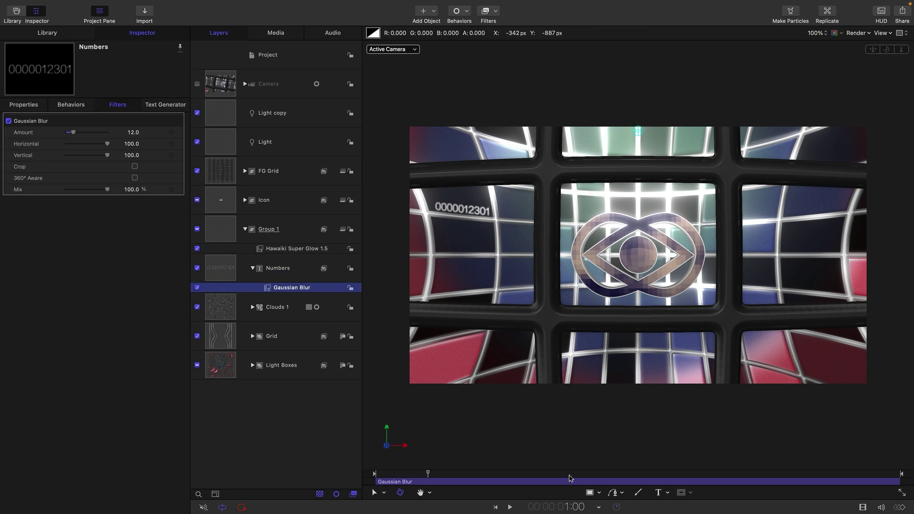
Turn the camera back on, preview the animation from the first frame, and return the playhead to the start
left_click(511, 507)
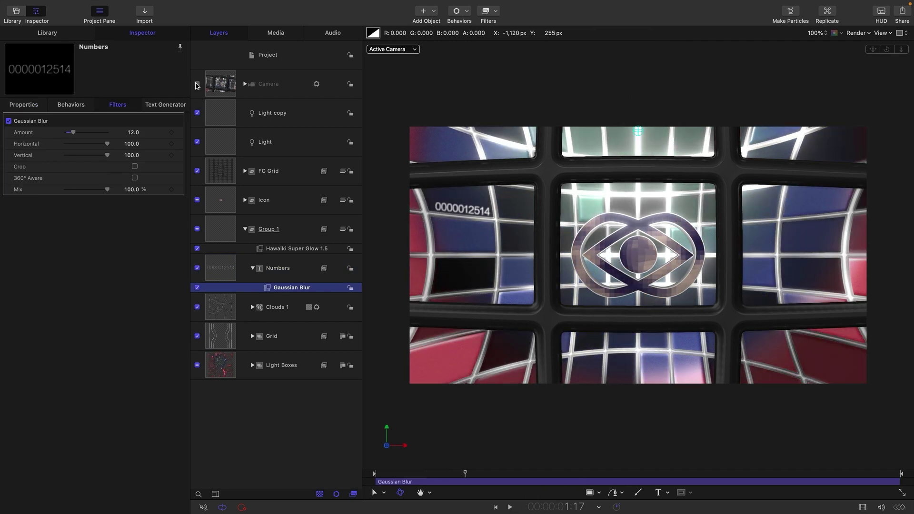
left_click(196, 86)
left_click(495, 507)
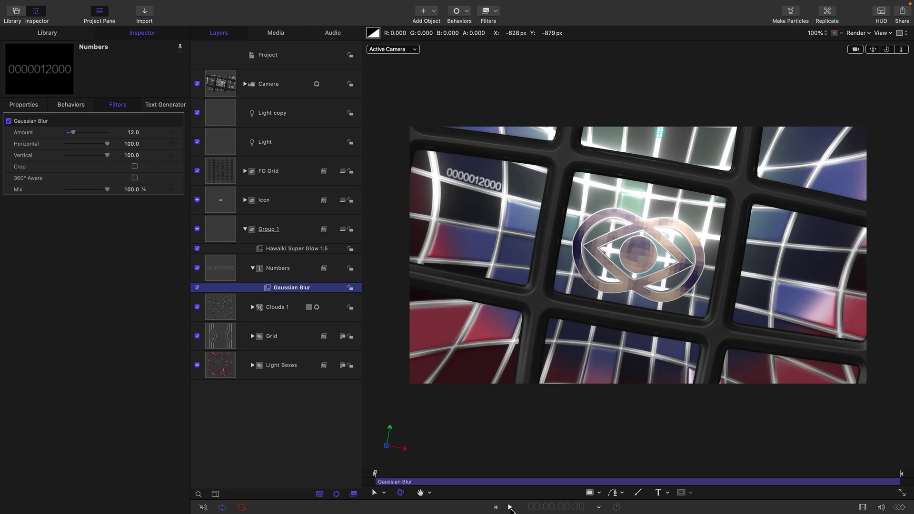
left_click(510, 507)
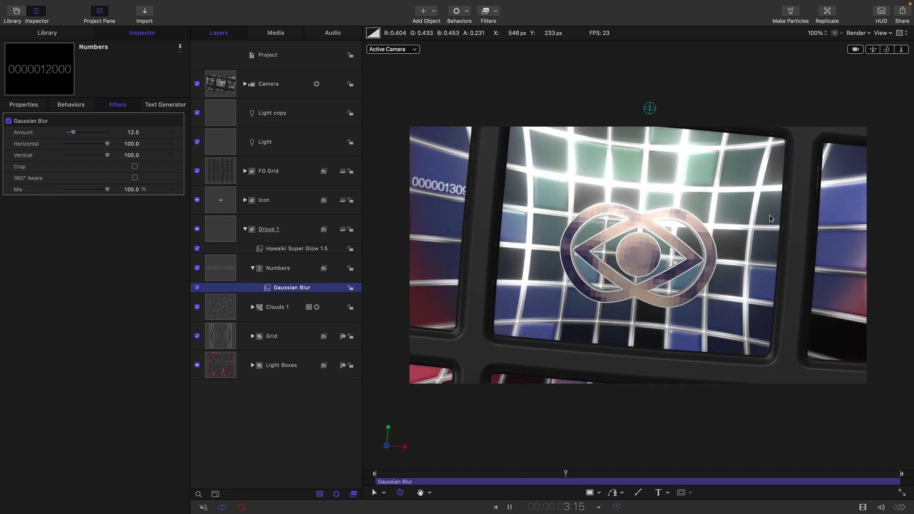
left_click(511, 507)
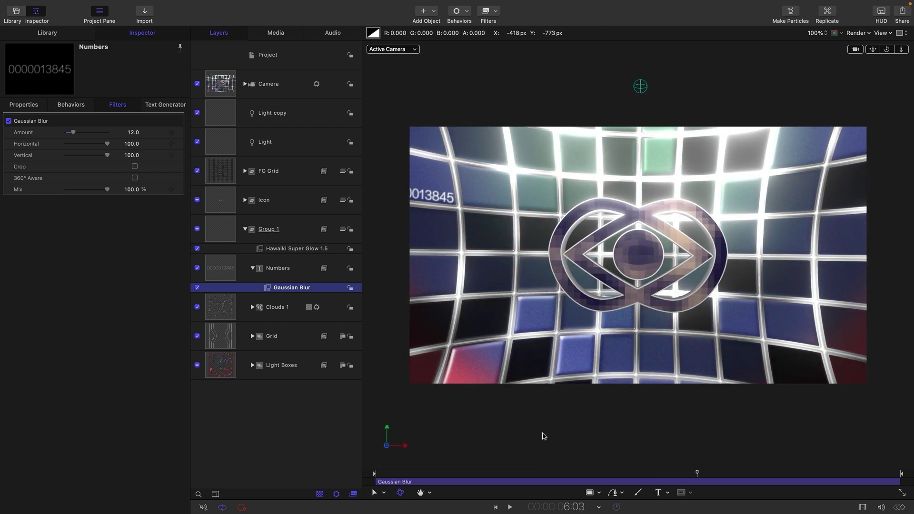
left_click_drag(415, 475, 368, 441)
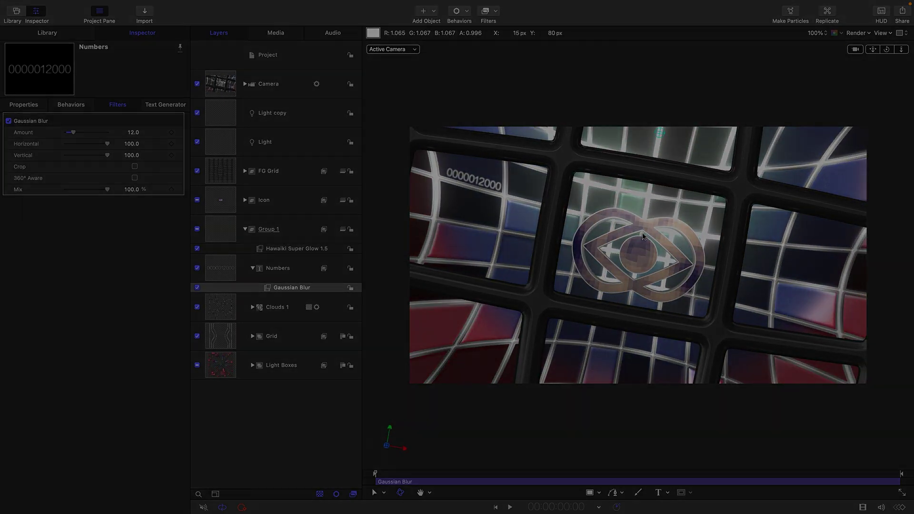